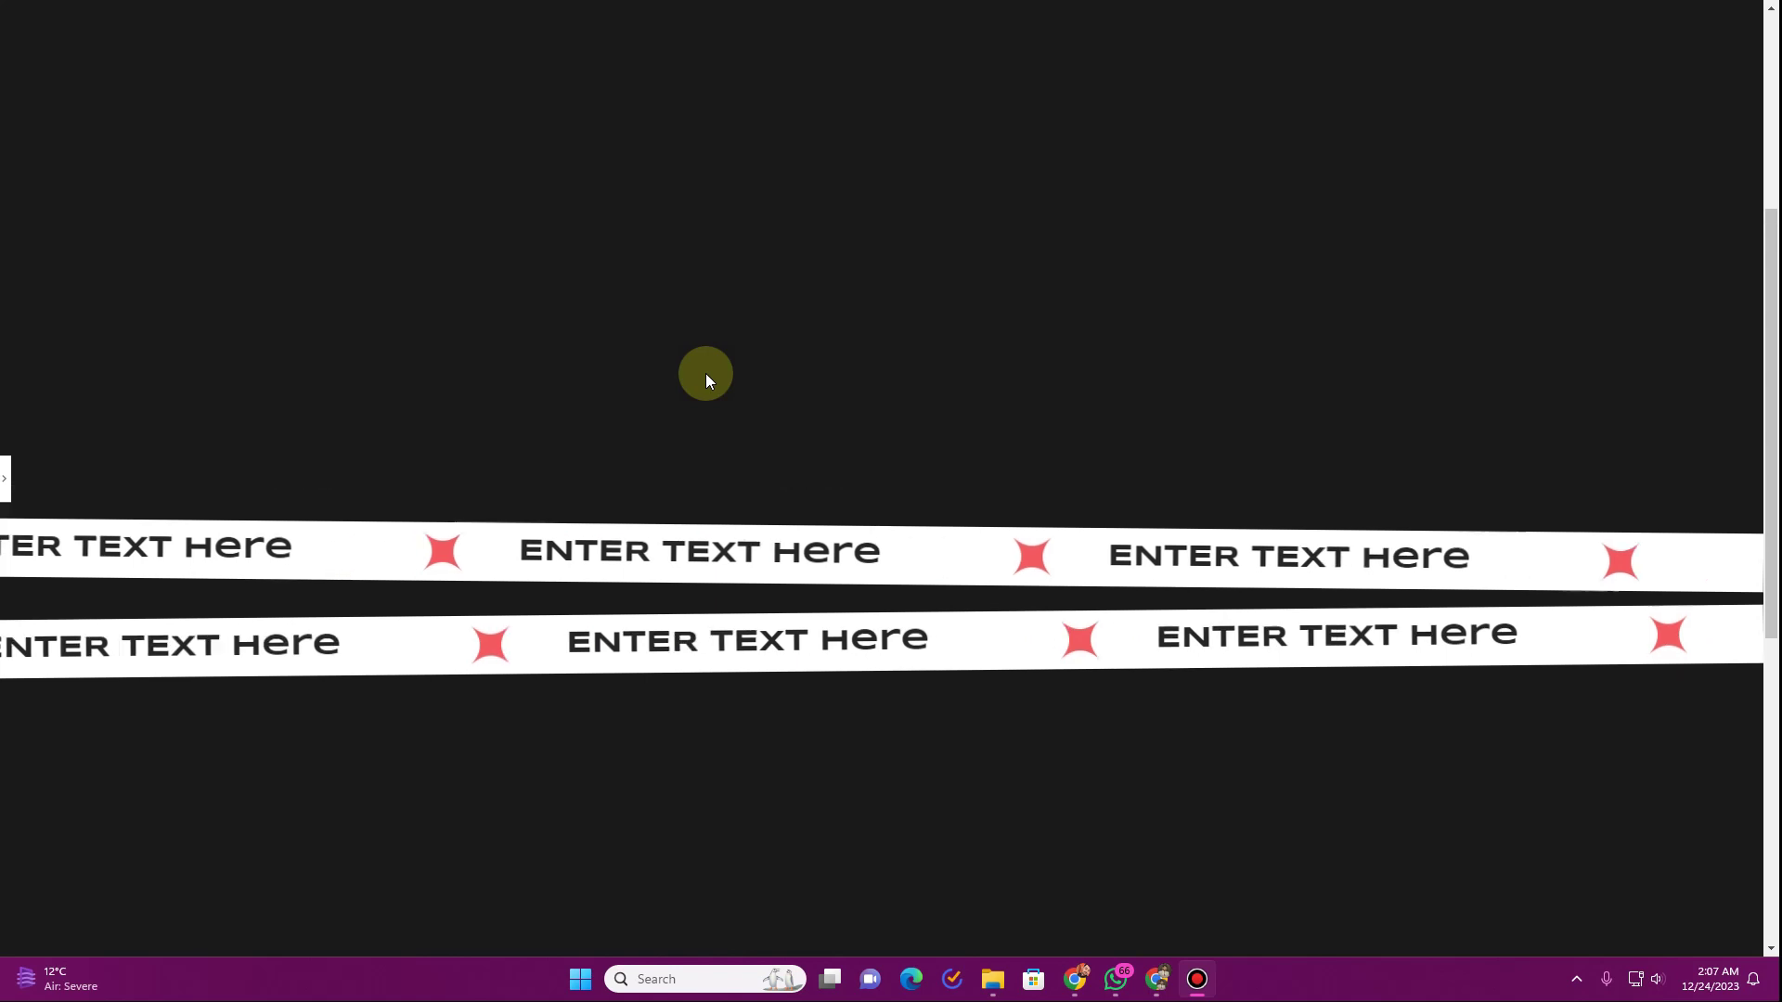
# Step: Show the Edit Container panel beside the canvas and scroll over the two text strips
pyautogui.scroll(-1, 798, 169)
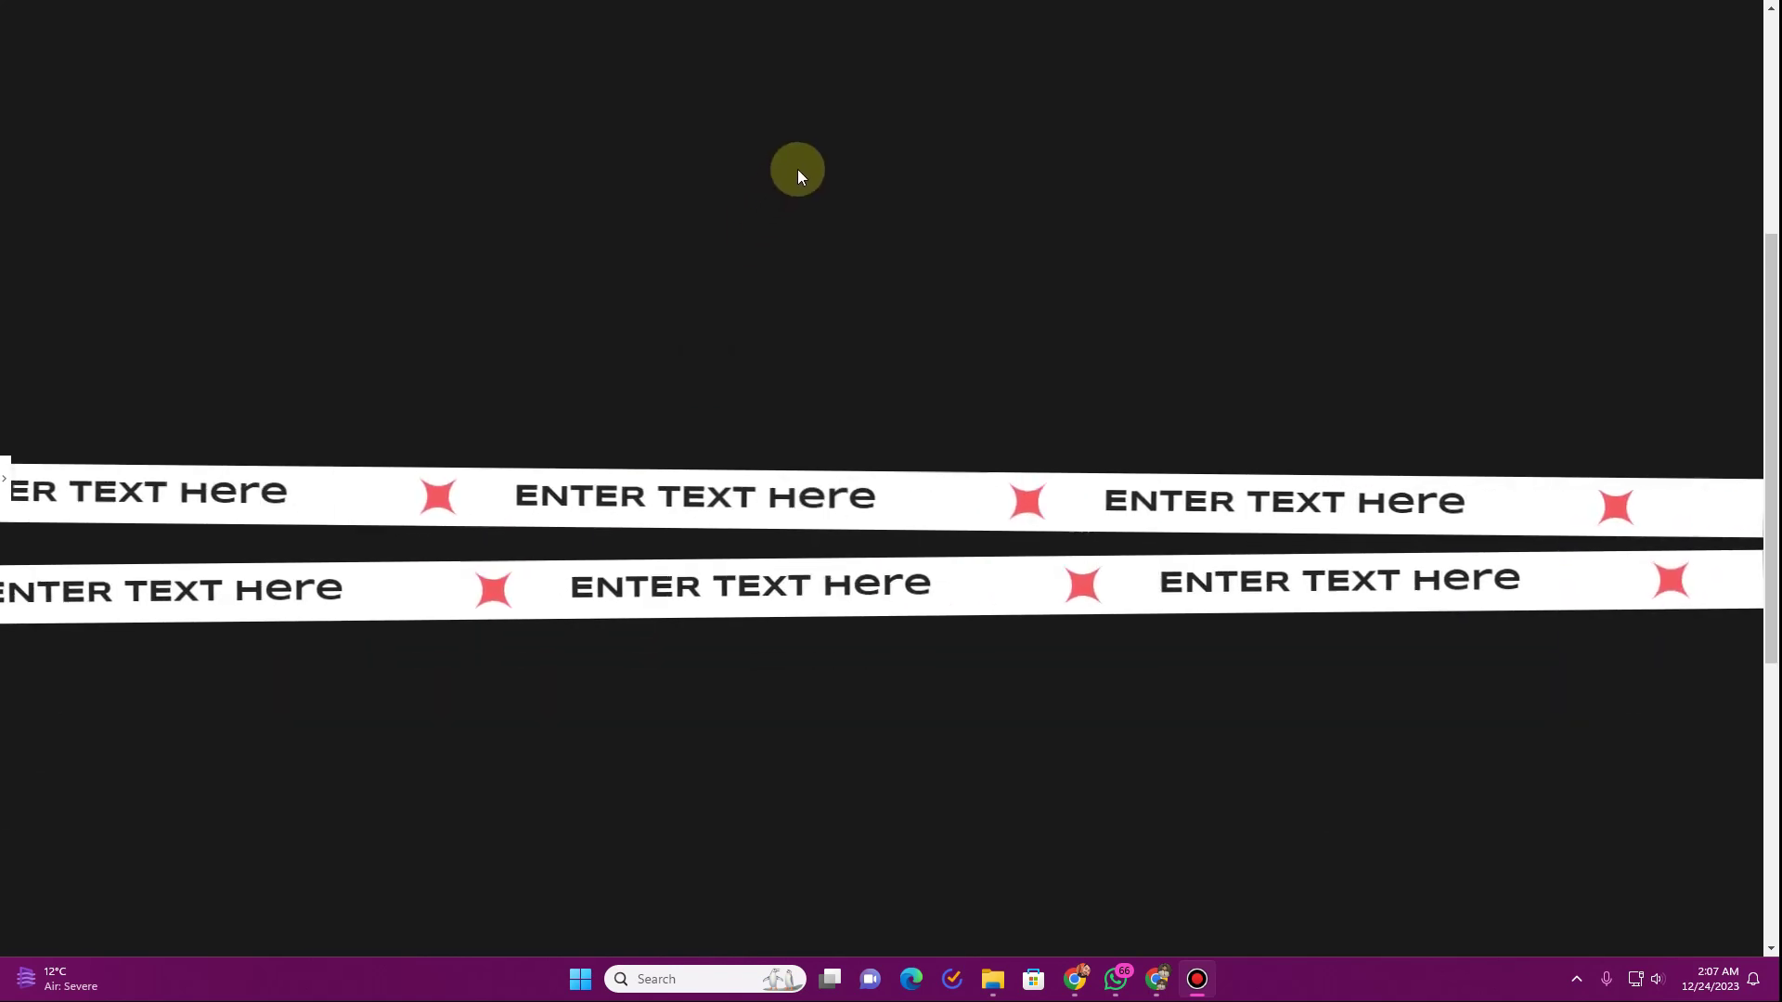
pyautogui.scroll(-2, 799, 192)
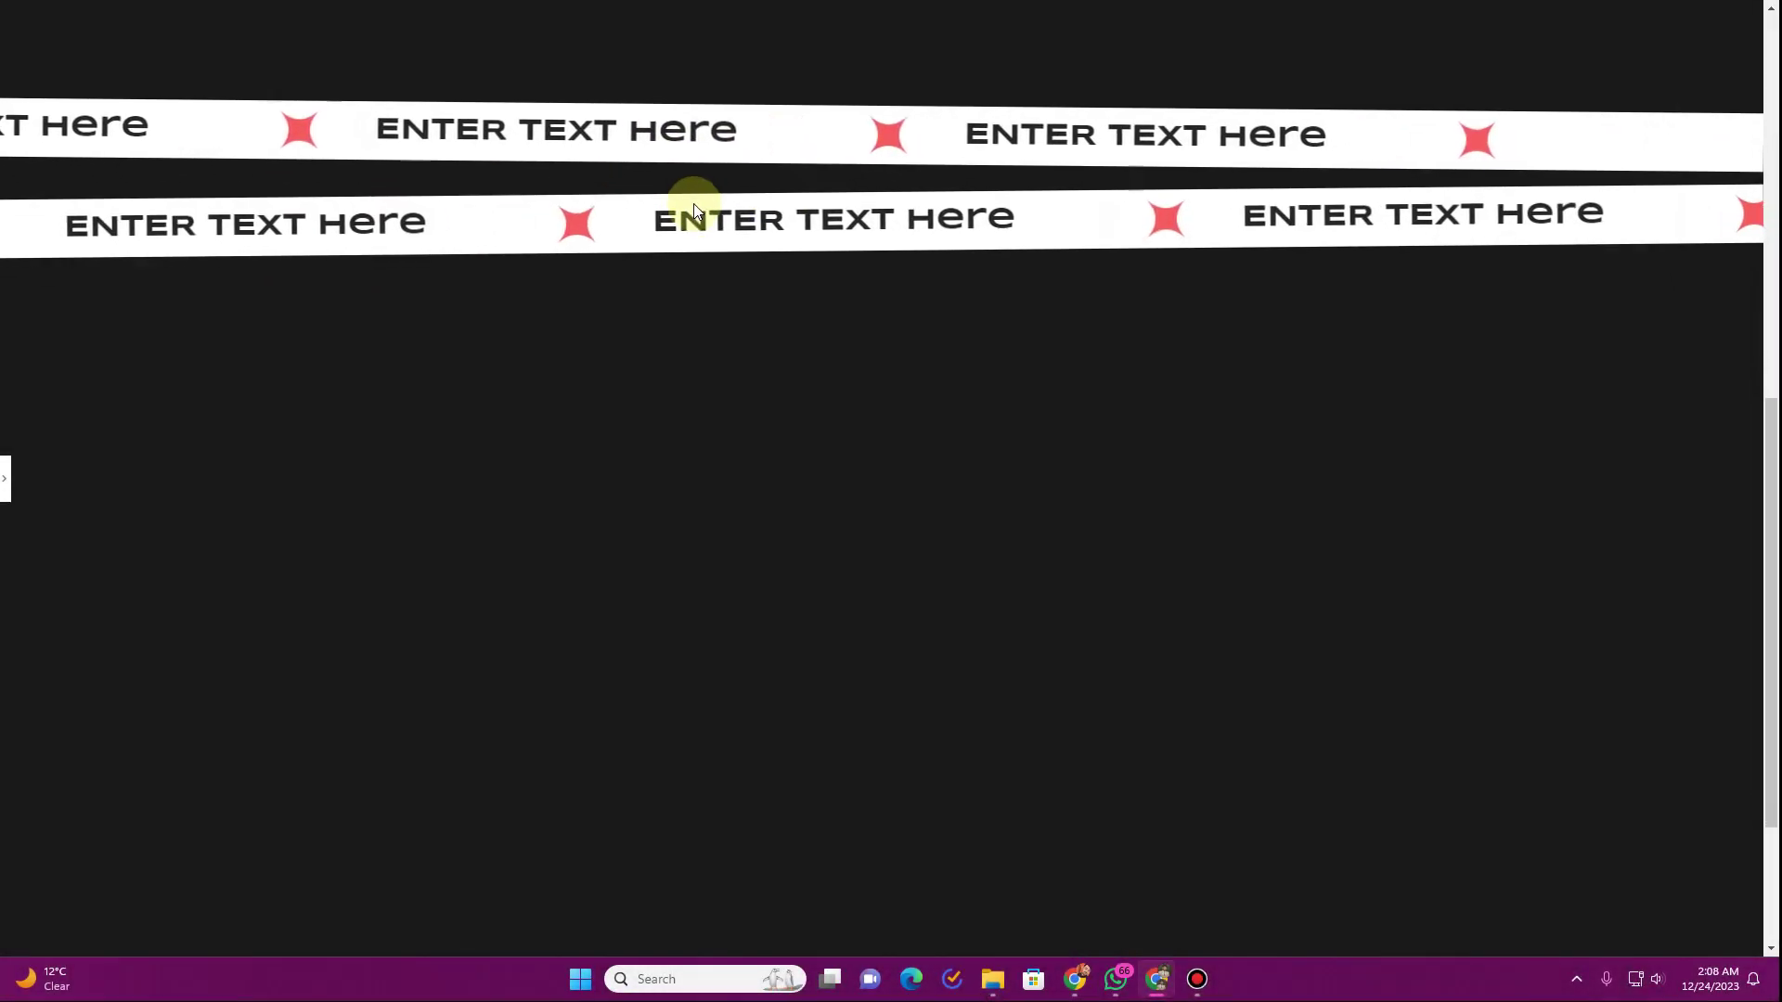
pyautogui.click(5, 477)
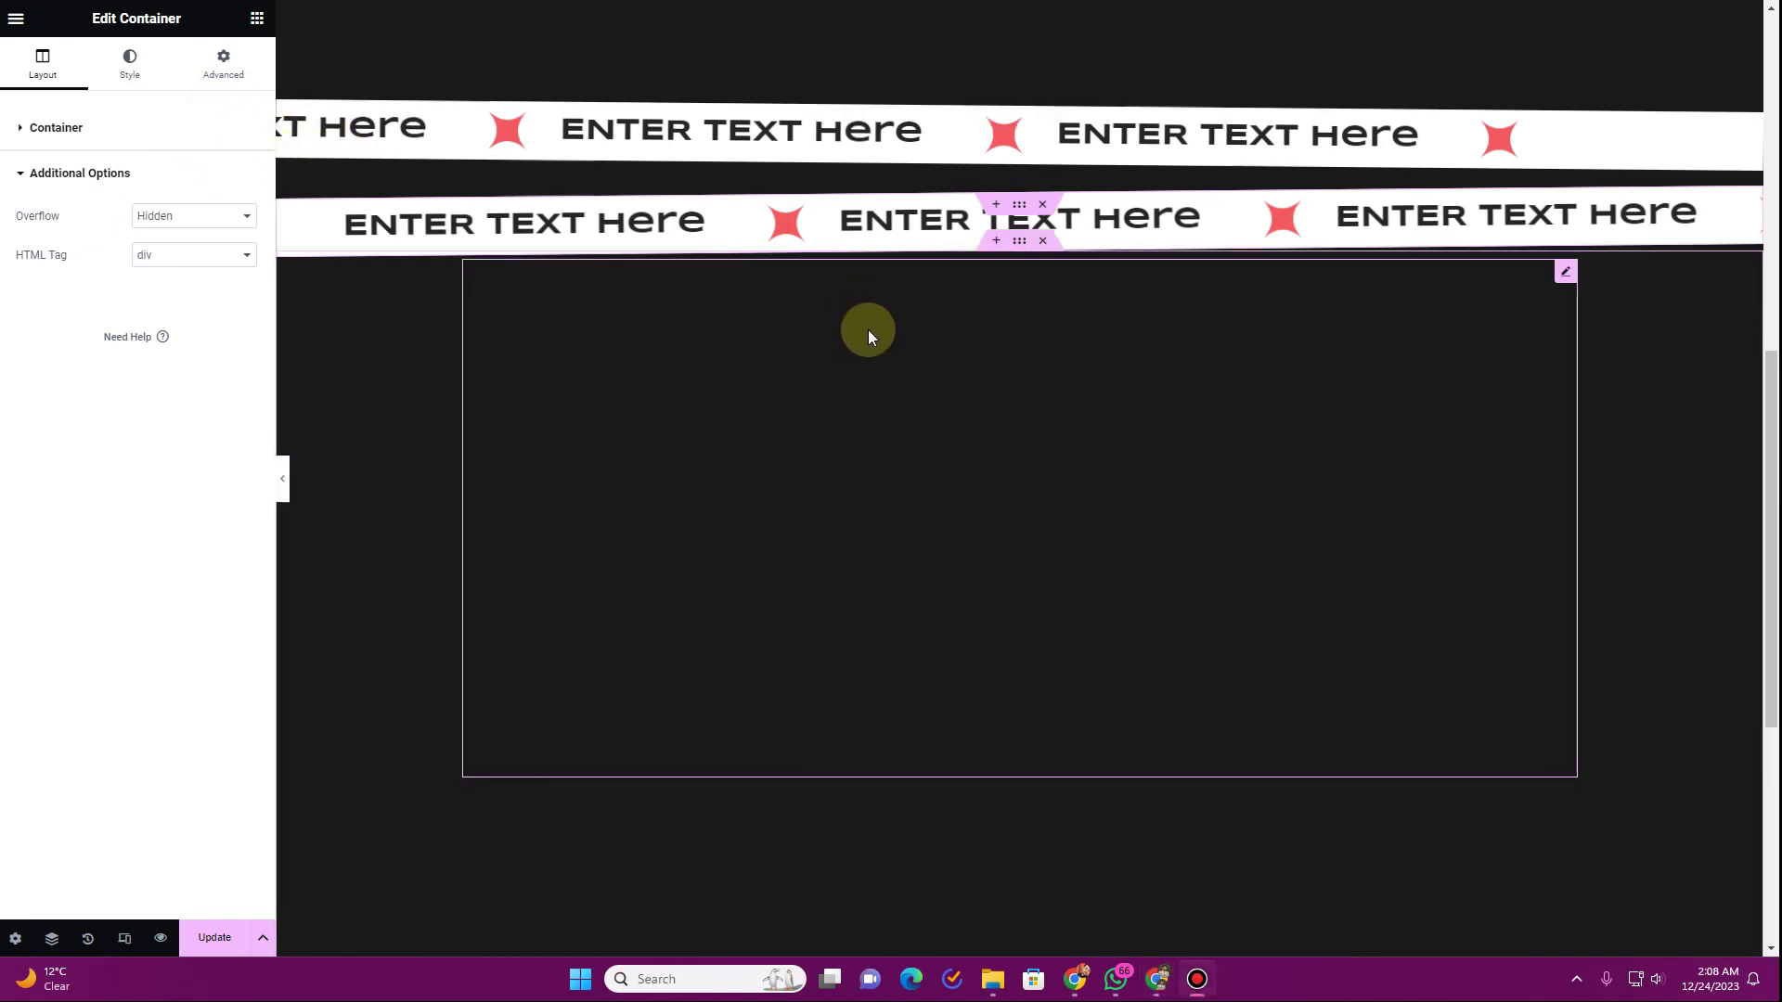
pyautogui.scroll(6, 672, 301)
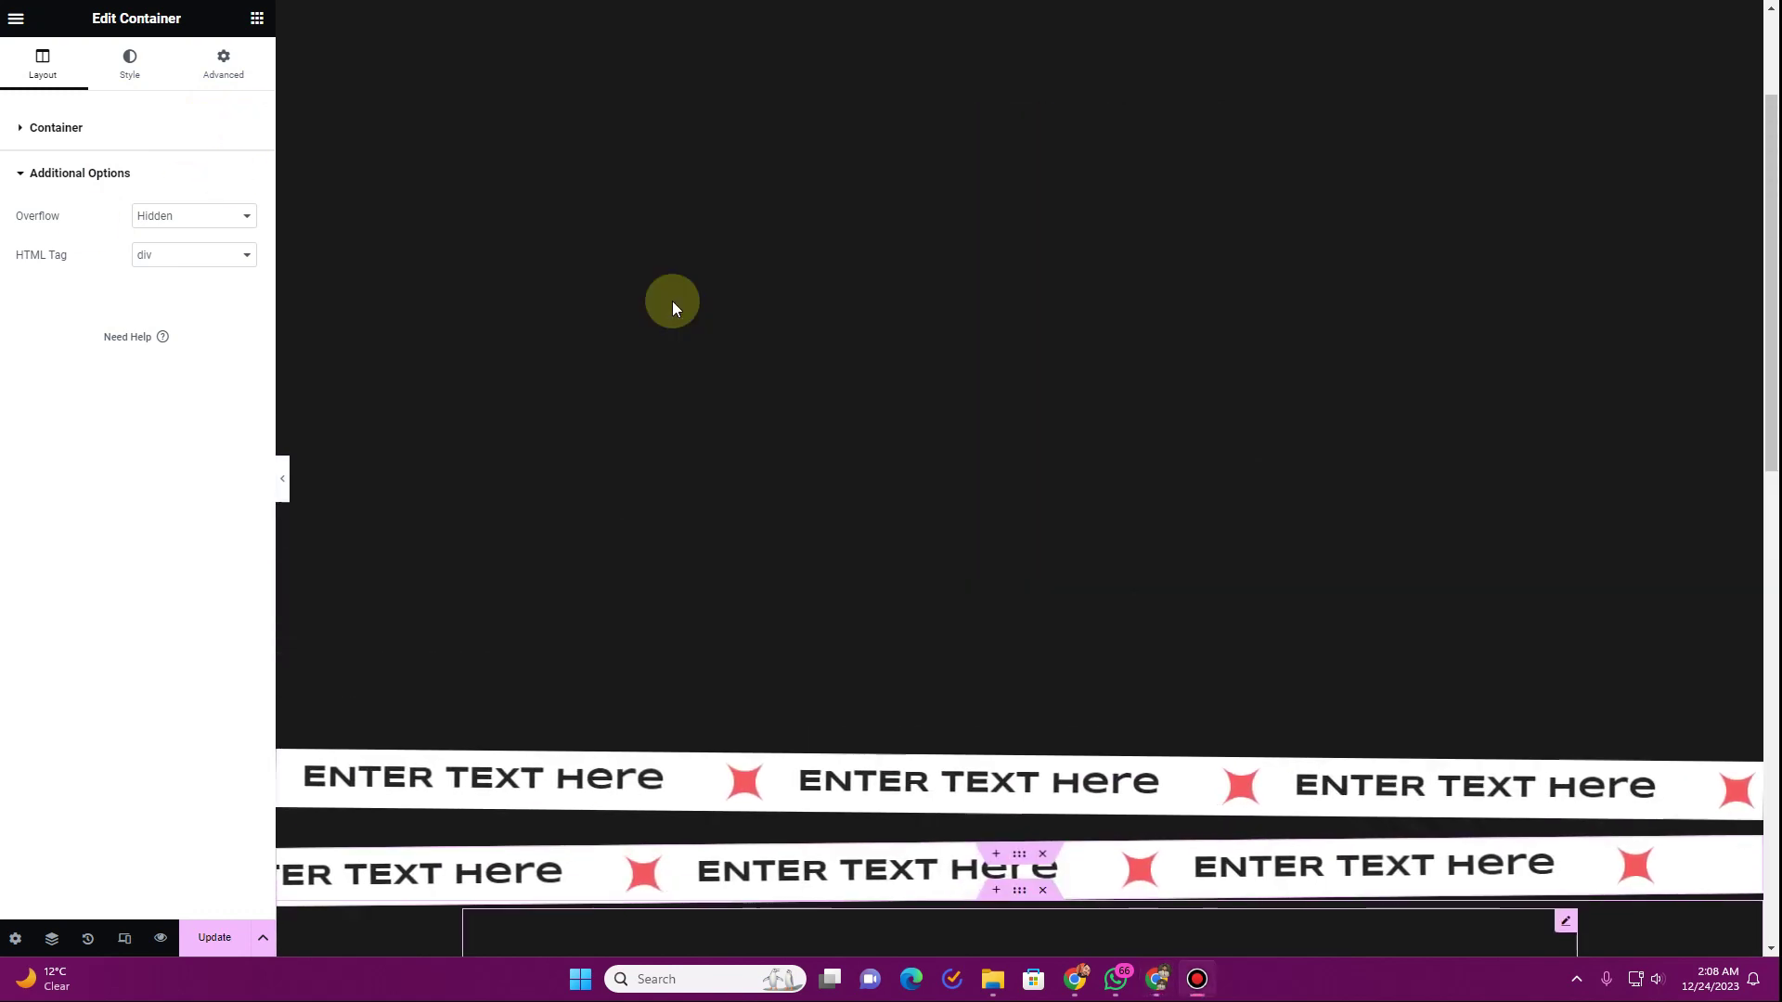
pyautogui.scroll(-2, 671, 303)
pyautogui.scroll(-4, 671, 302)
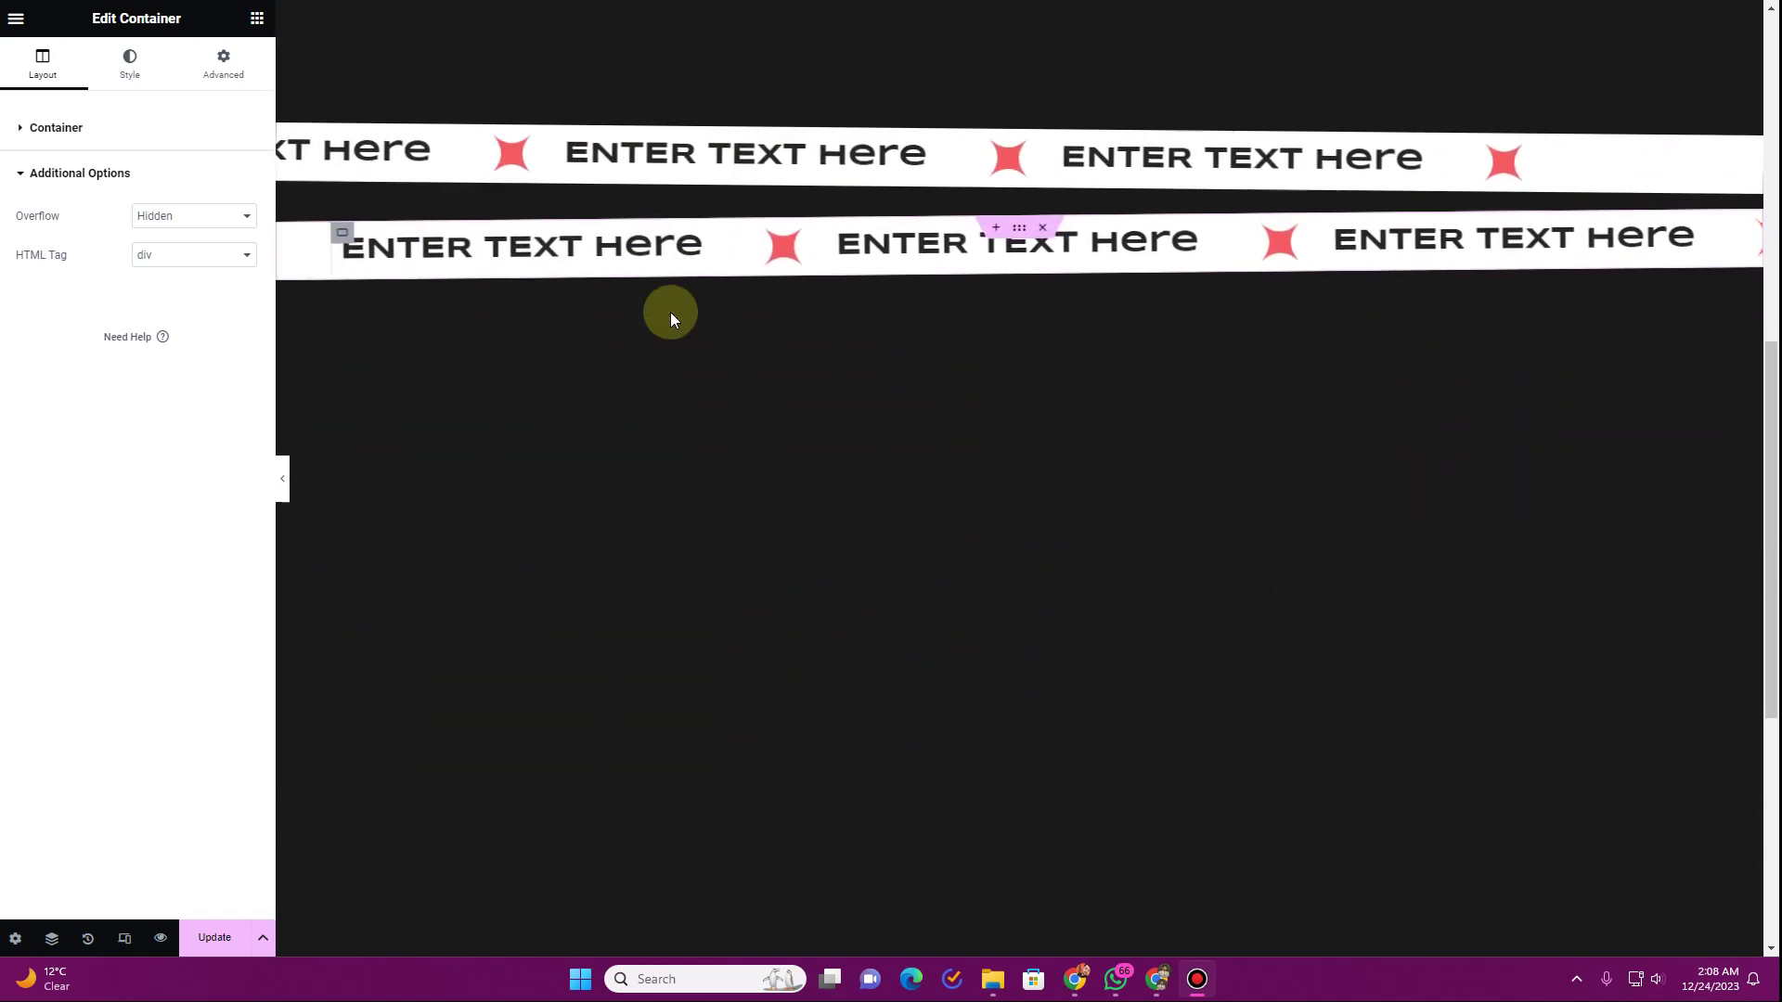
pyautogui.scroll(6, 670, 312)
pyautogui.scroll(2, 671, 312)
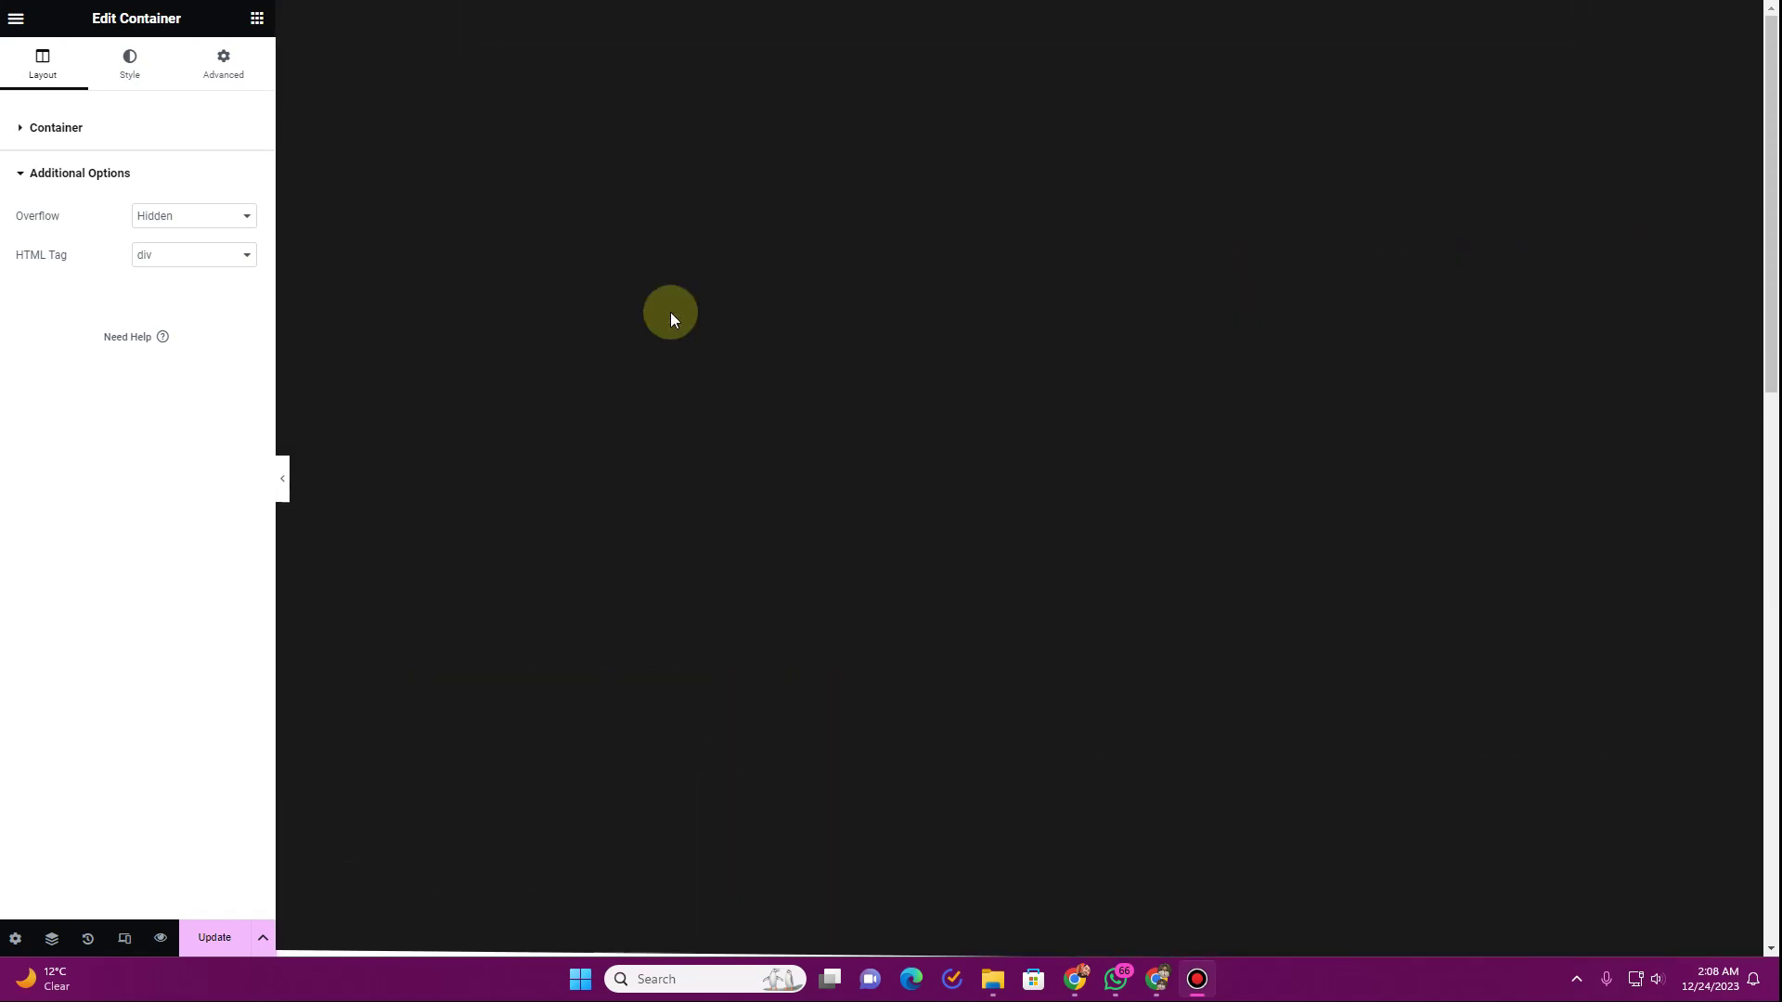
pyautogui.scroll(-8, 722, 185)
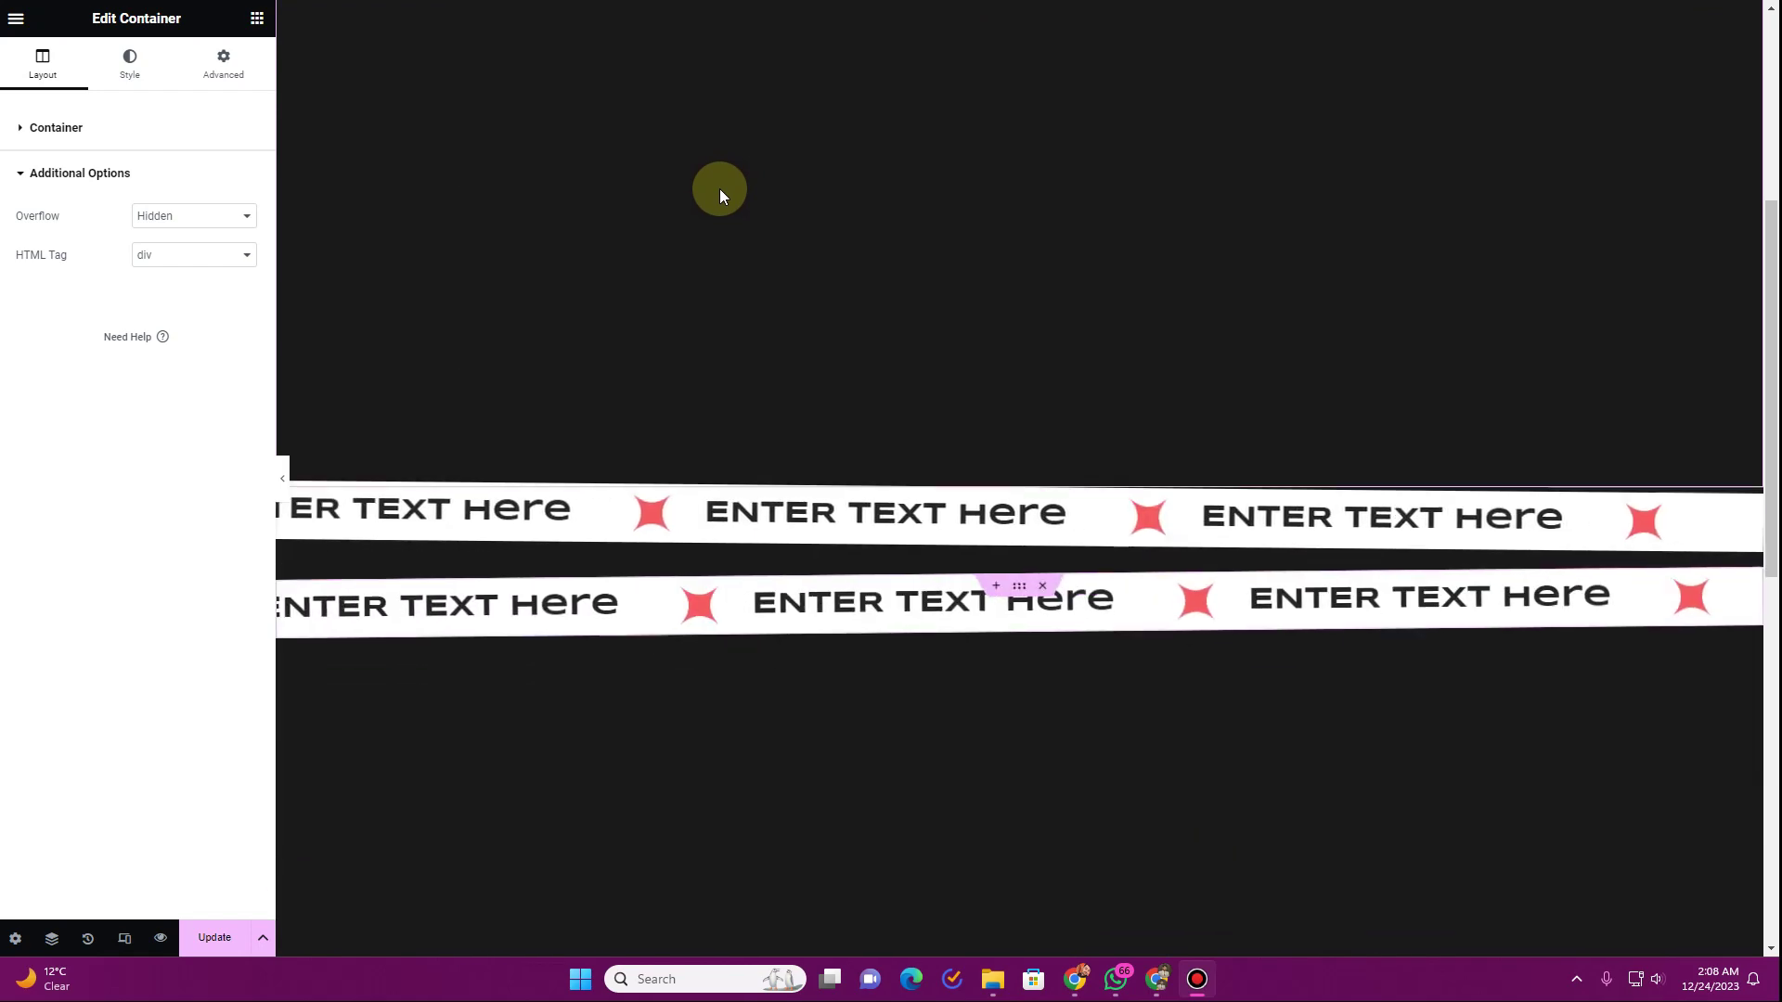
pyautogui.scroll(5, 817, 487)
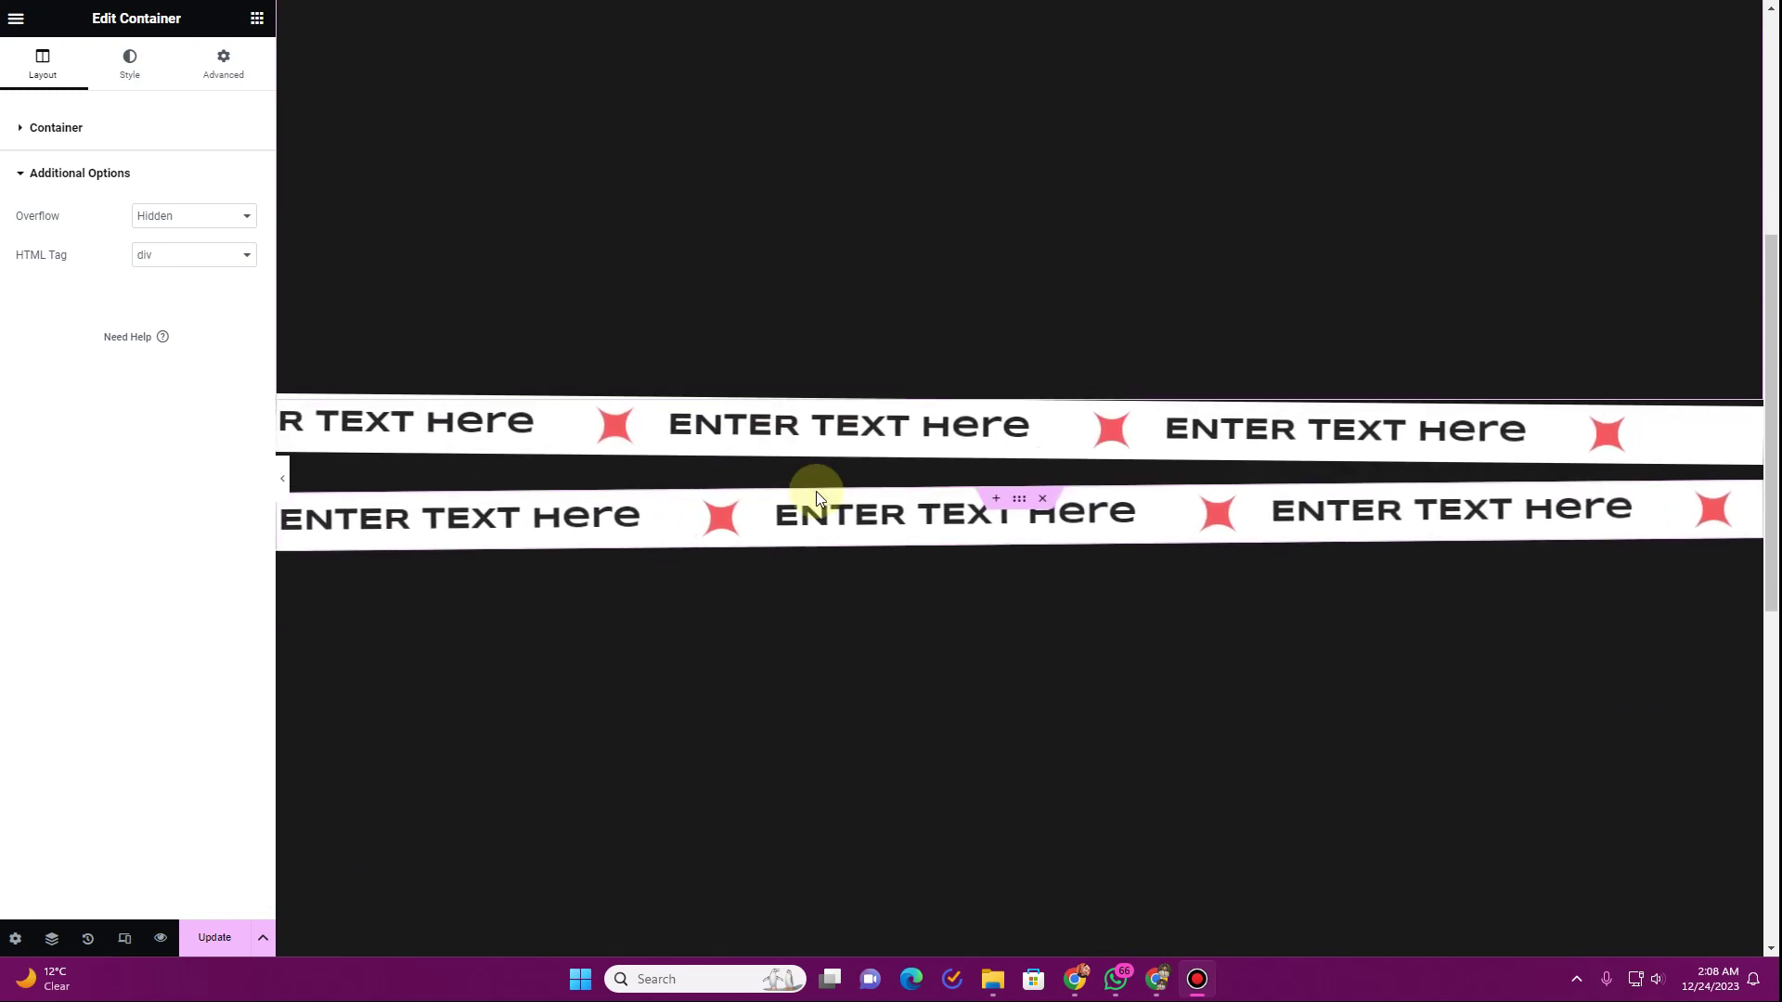
pyautogui.scroll(3, 816, 492)
pyautogui.scroll(-6, 860, 259)
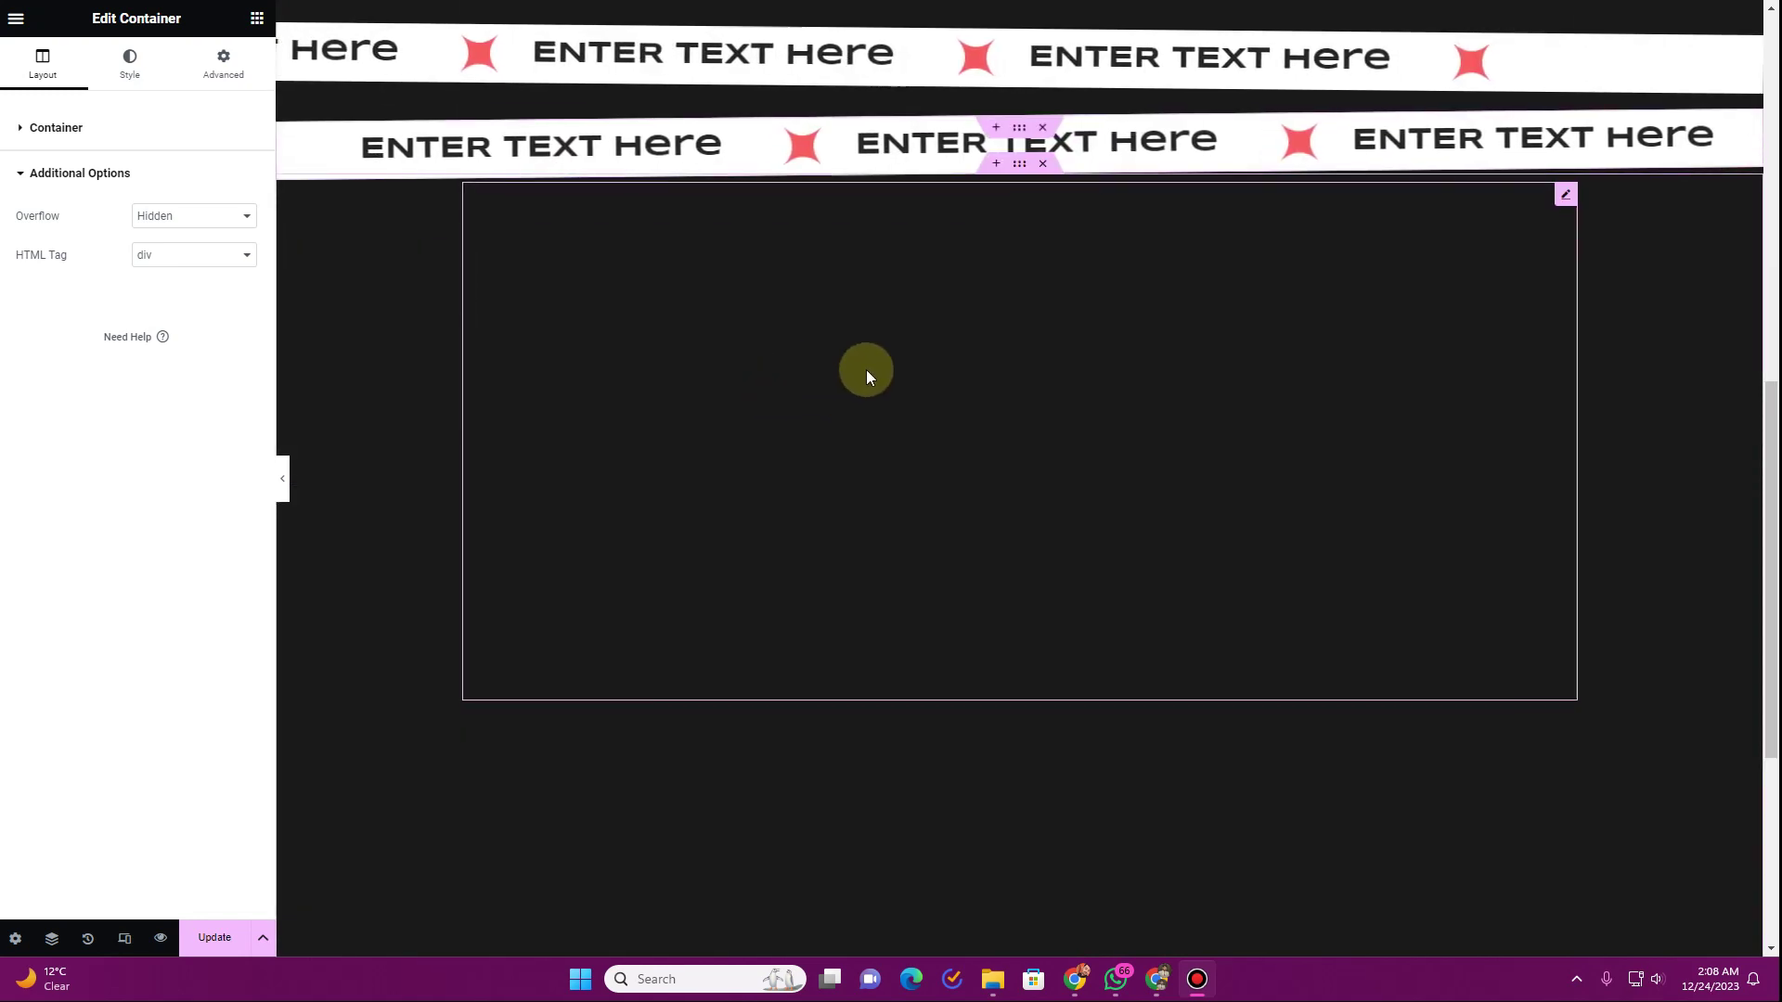
# Step: Add a container below the strips holding a Spacer set to 10 px
pyautogui.click(996, 177)
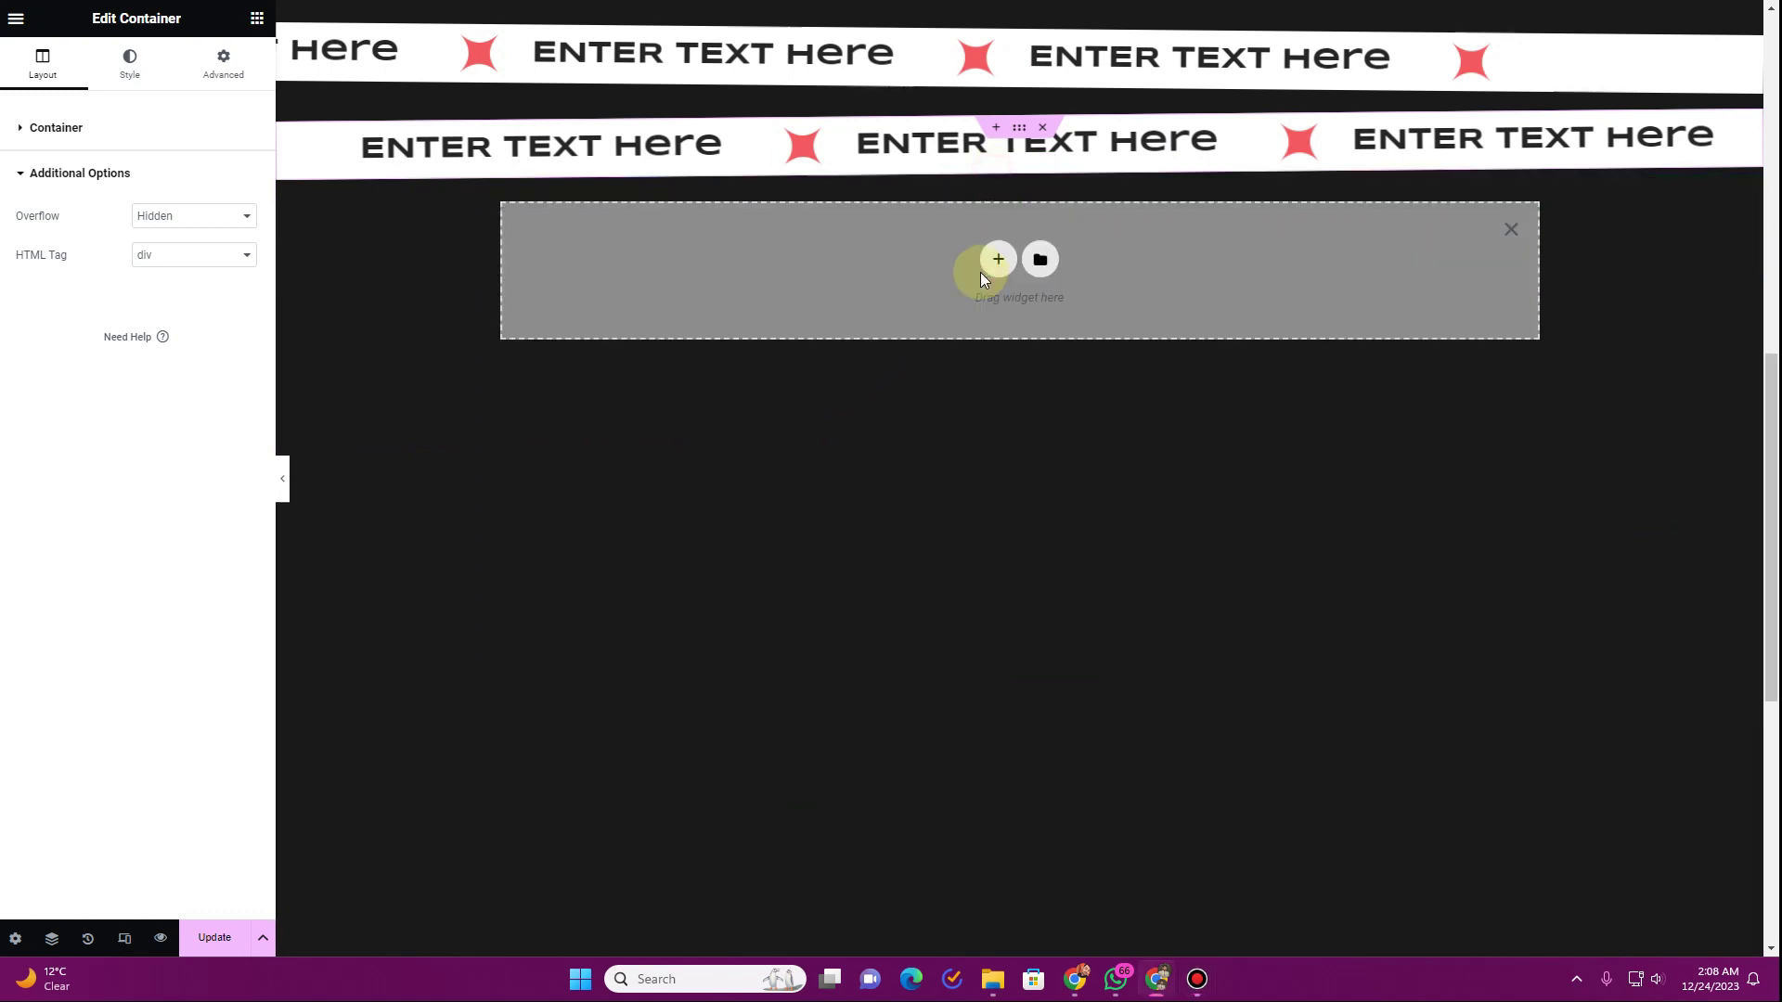
pyautogui.click(986, 264)
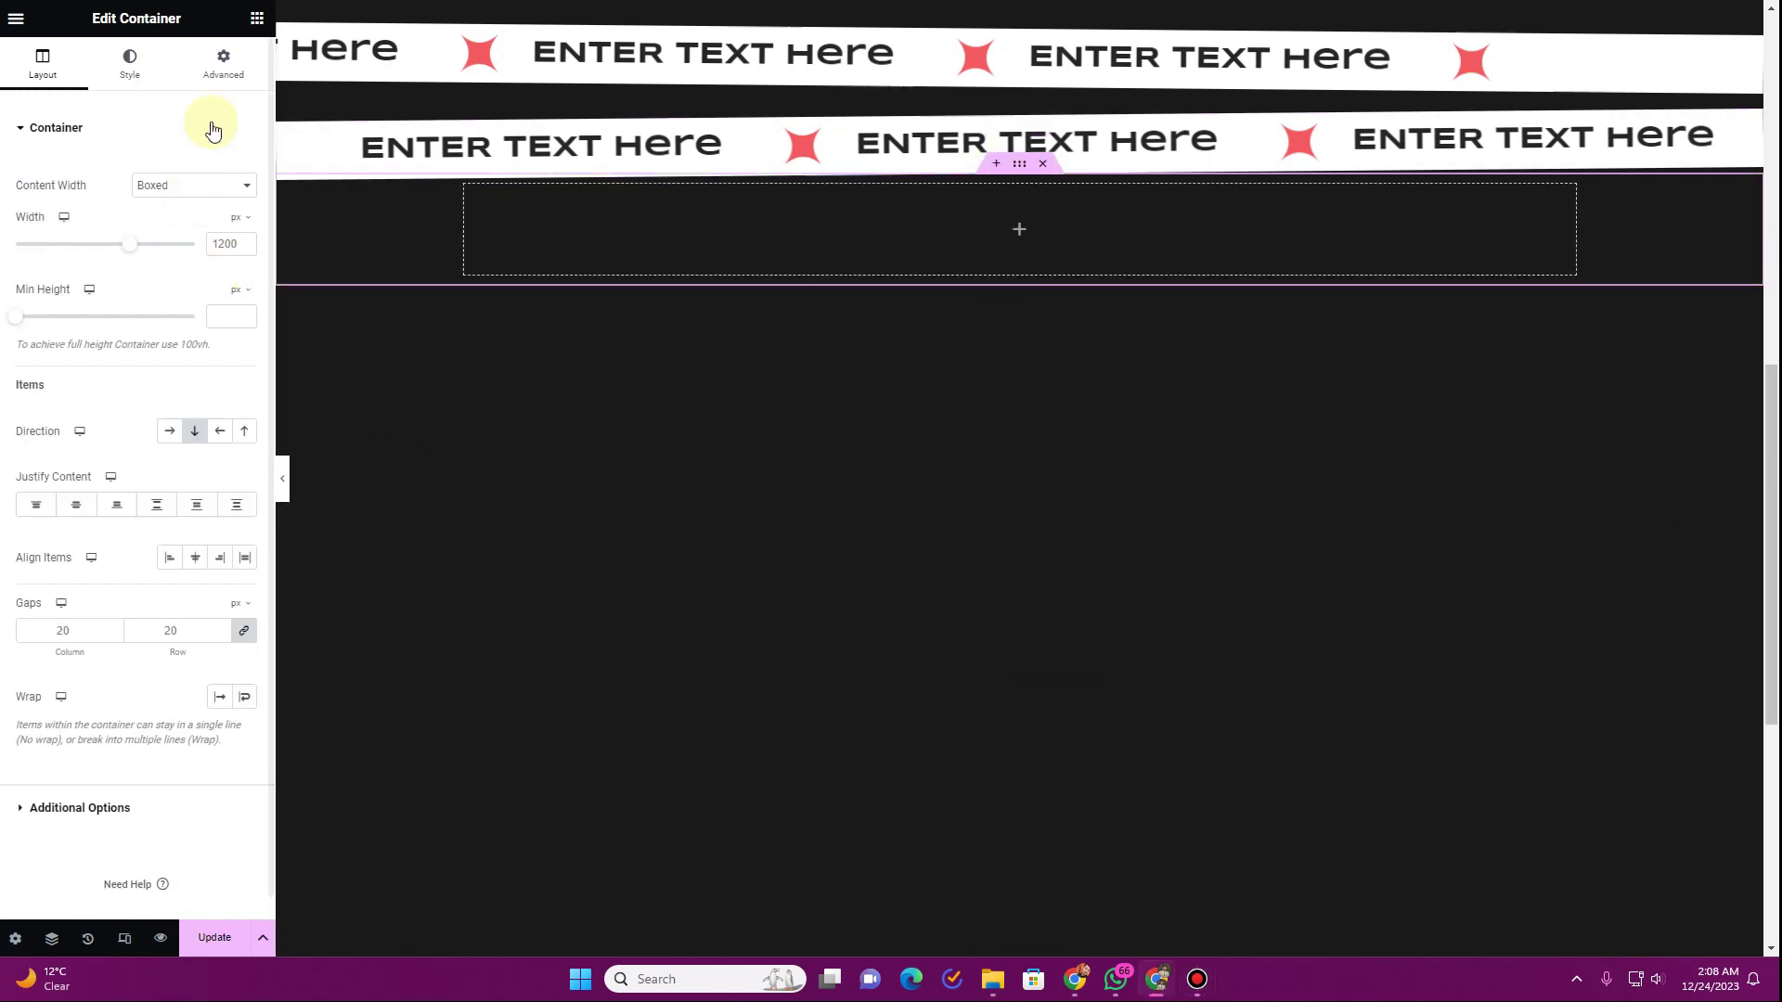
pyautogui.click(257, 18)
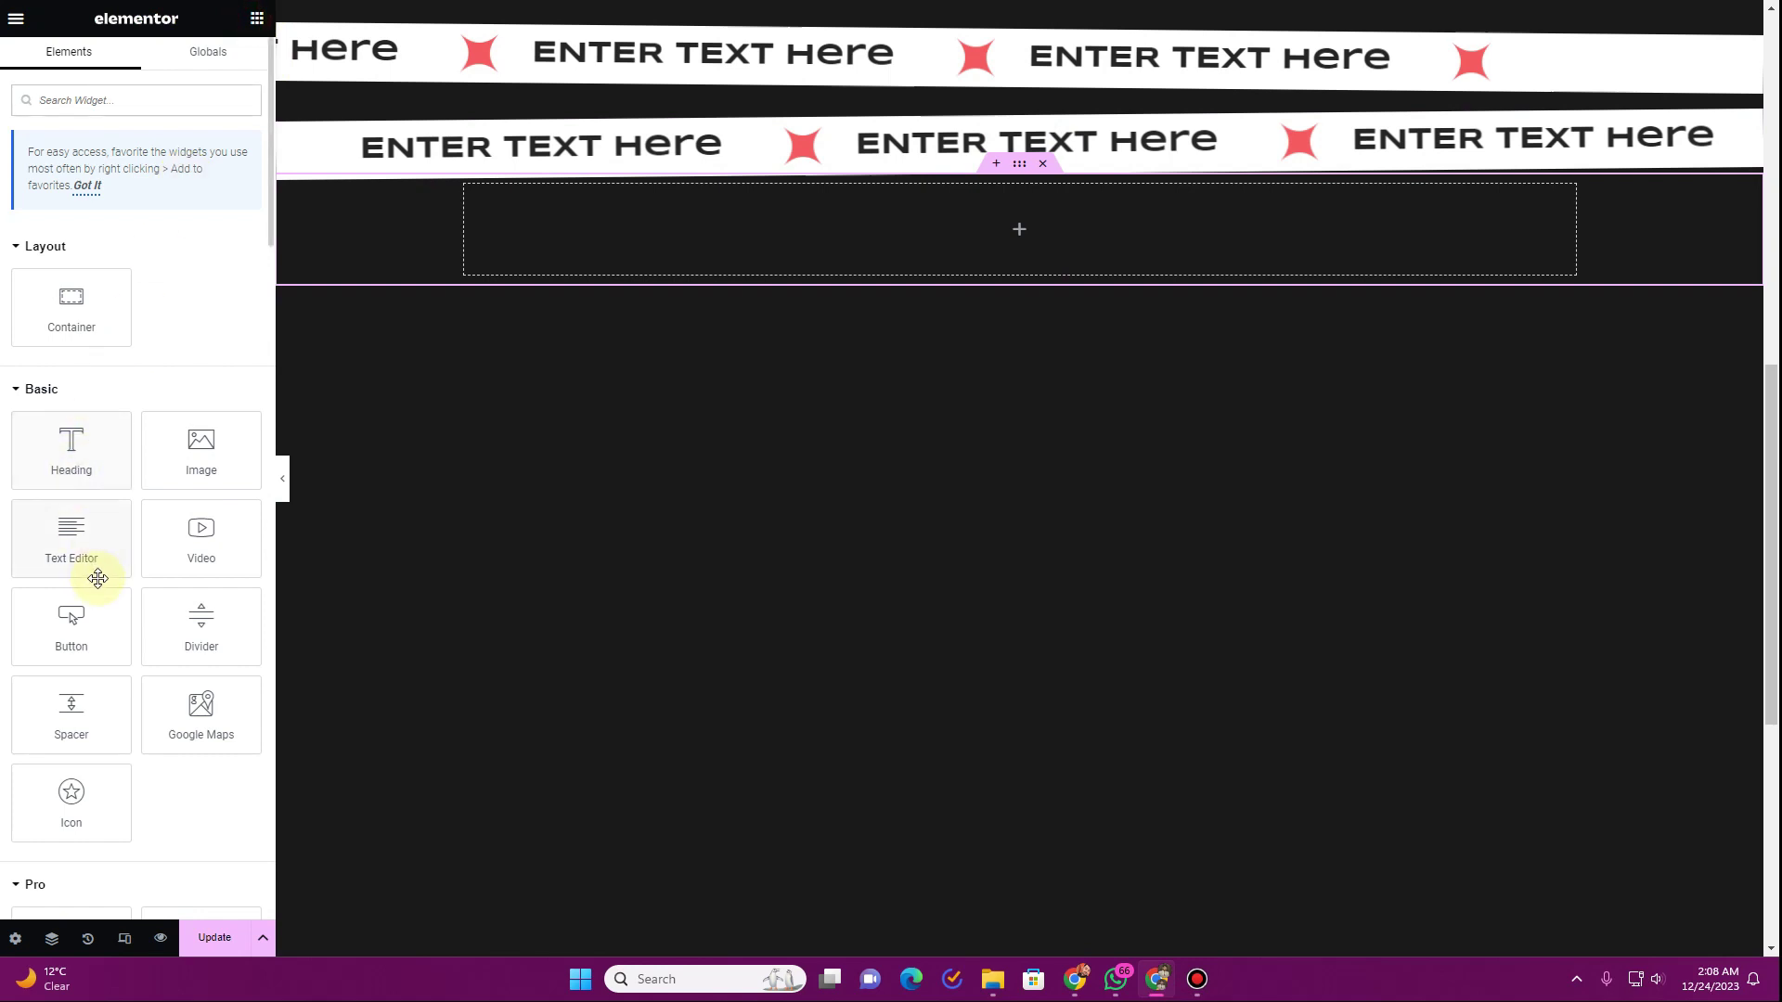
pyautogui.moveTo(69, 729); pyautogui.dragTo(587, 264)
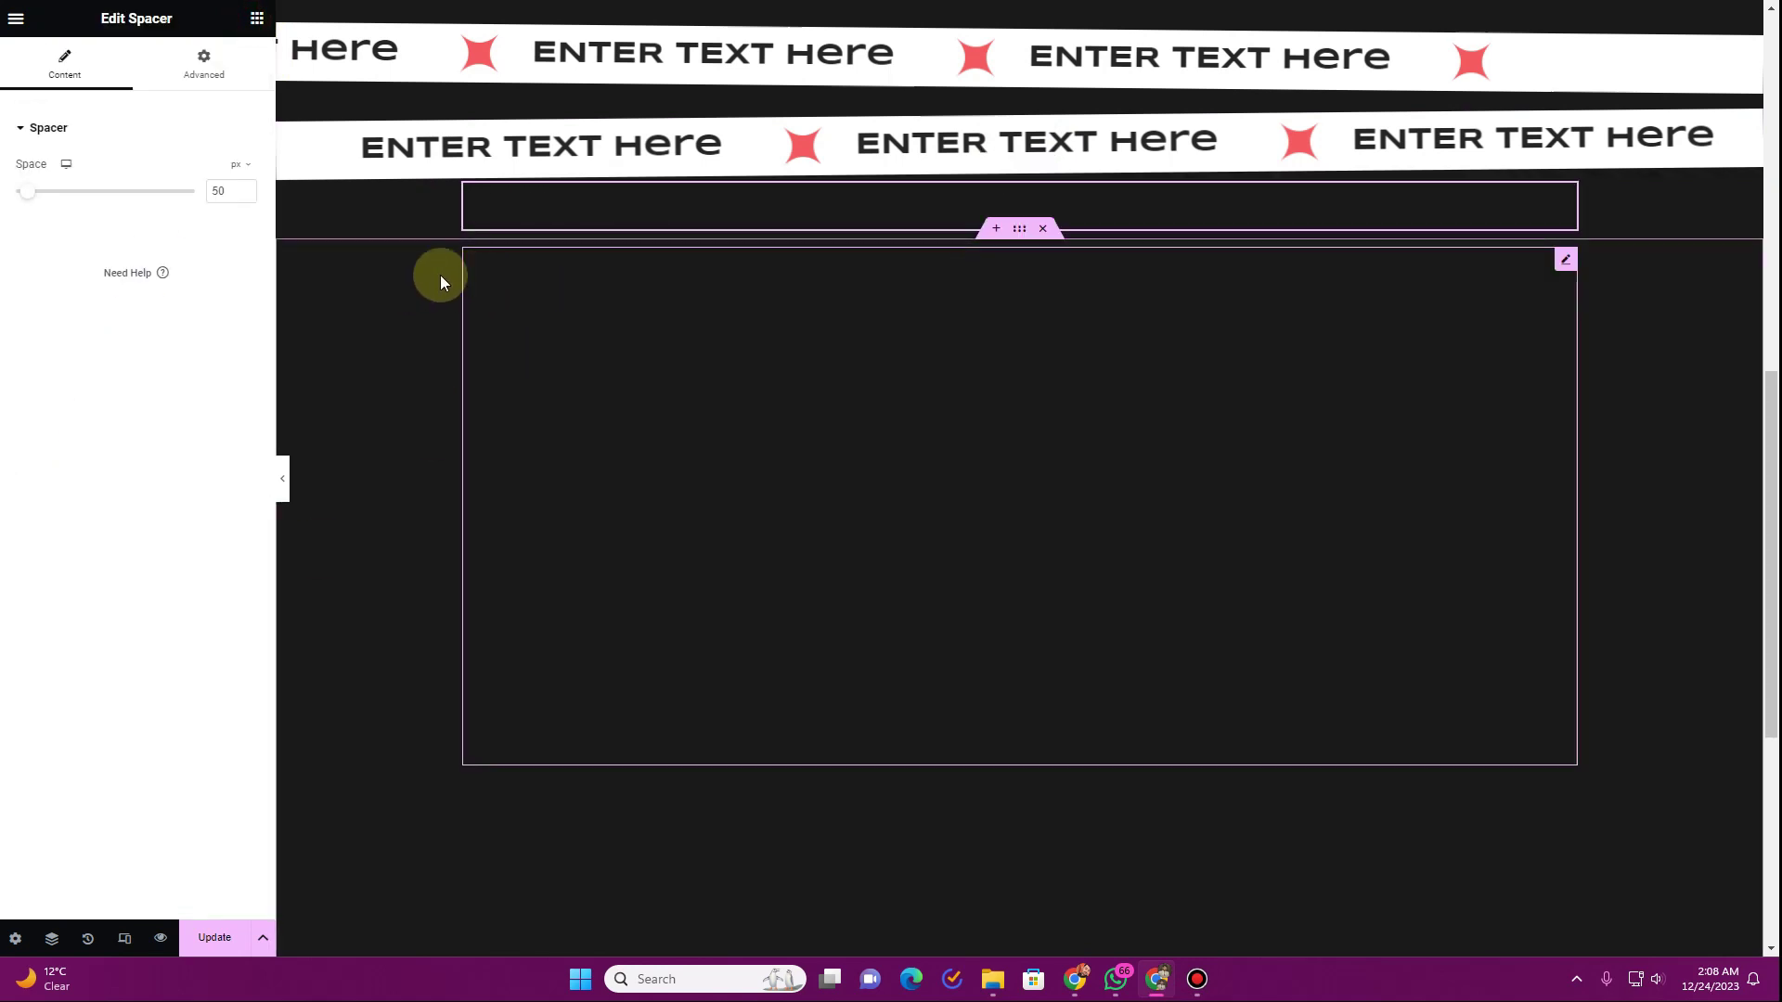
pyautogui.moveTo(27, 193); pyautogui.dragTo(5, 195)
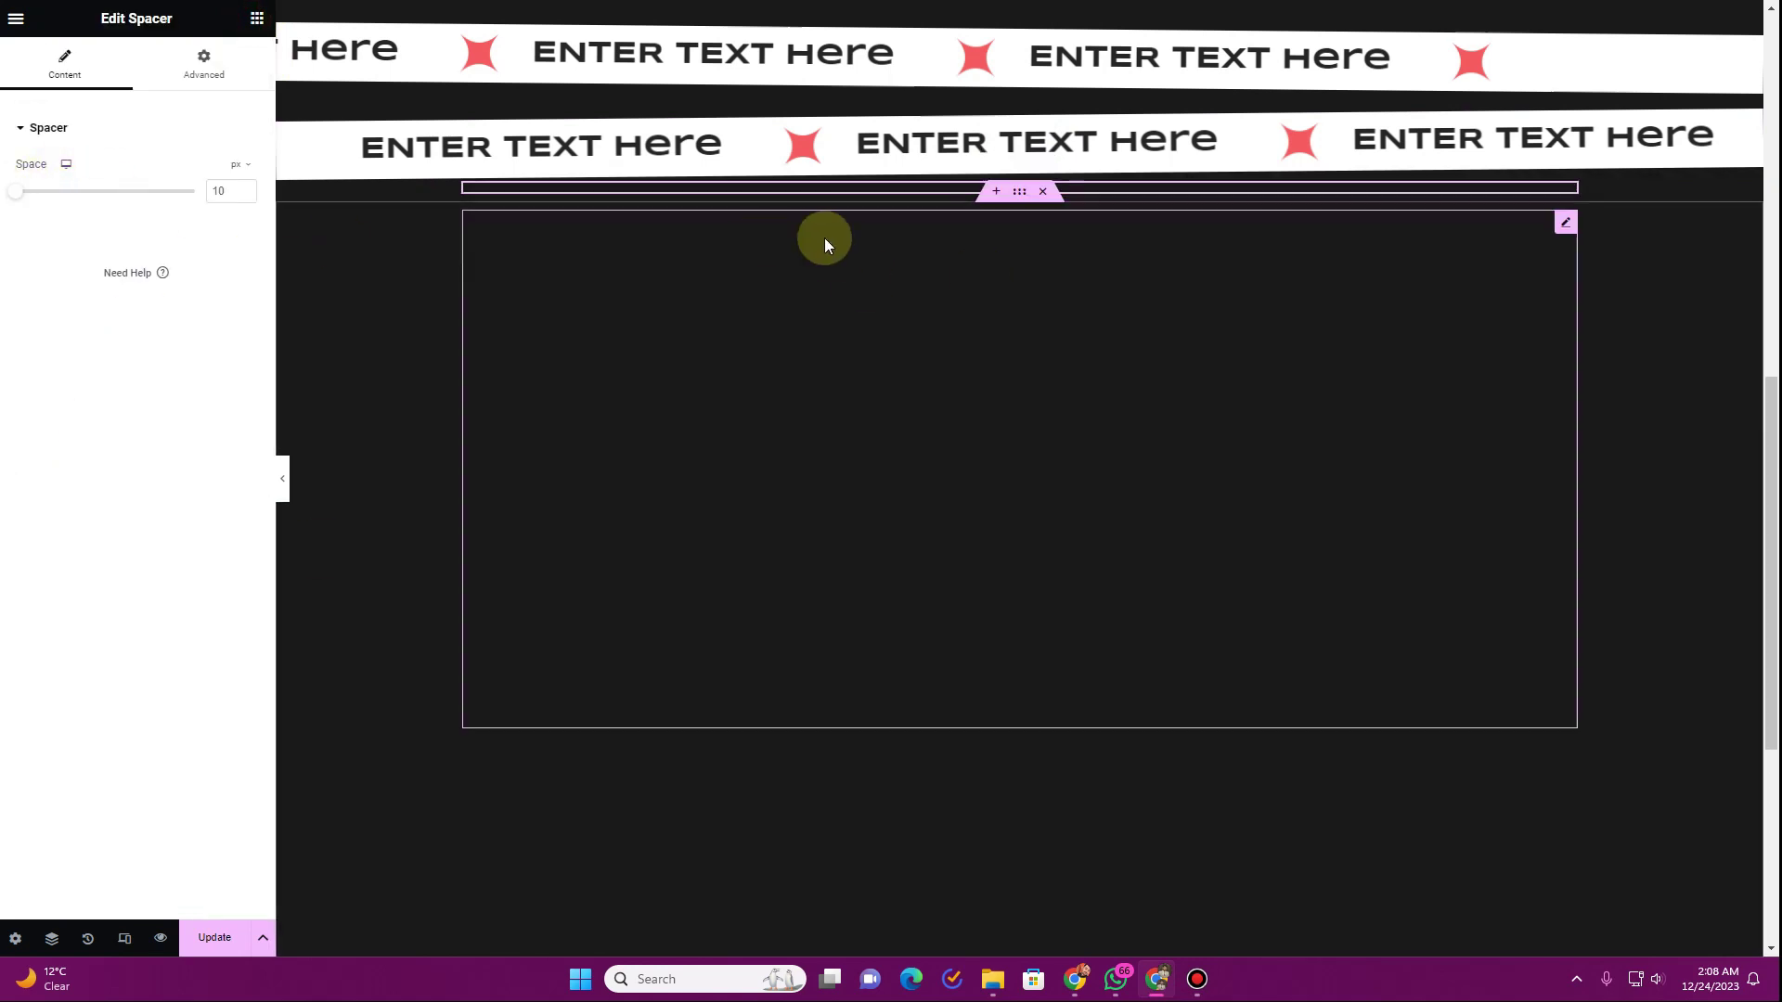
# Step: Add another flexbox container below it, set to Full Width with 0 padding
pyautogui.click(996, 191)
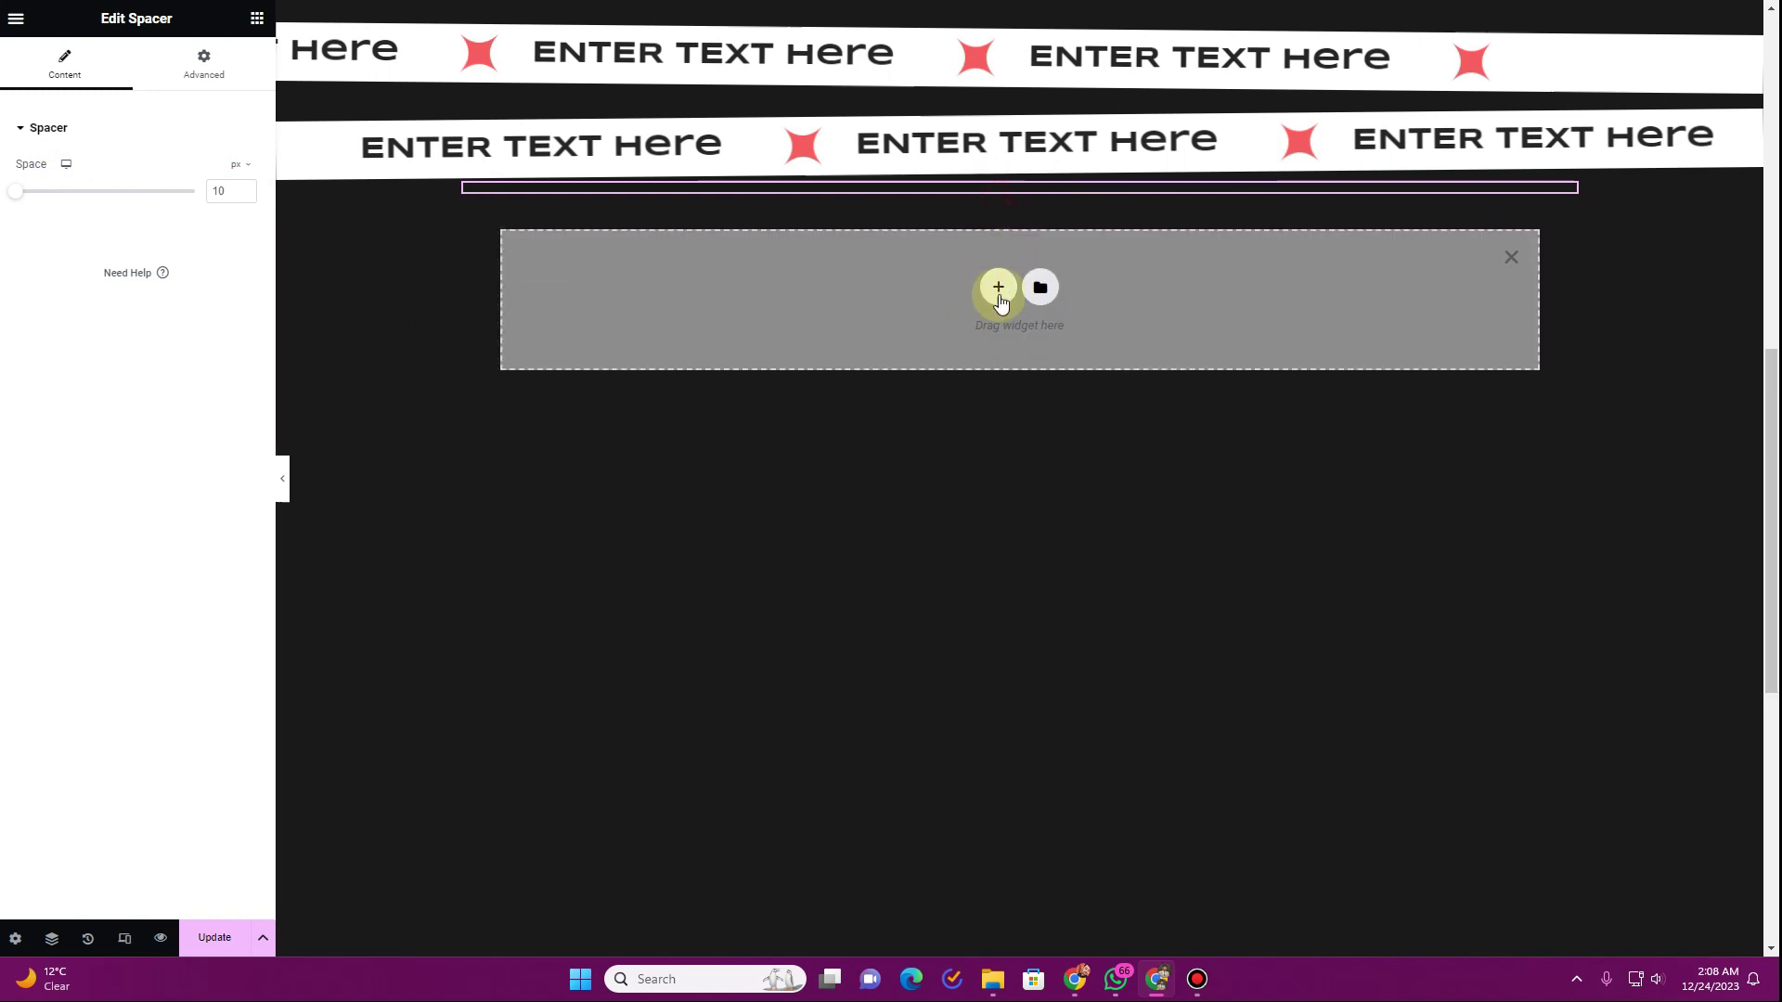
pyautogui.click(994, 287)
pyautogui.click(763, 339)
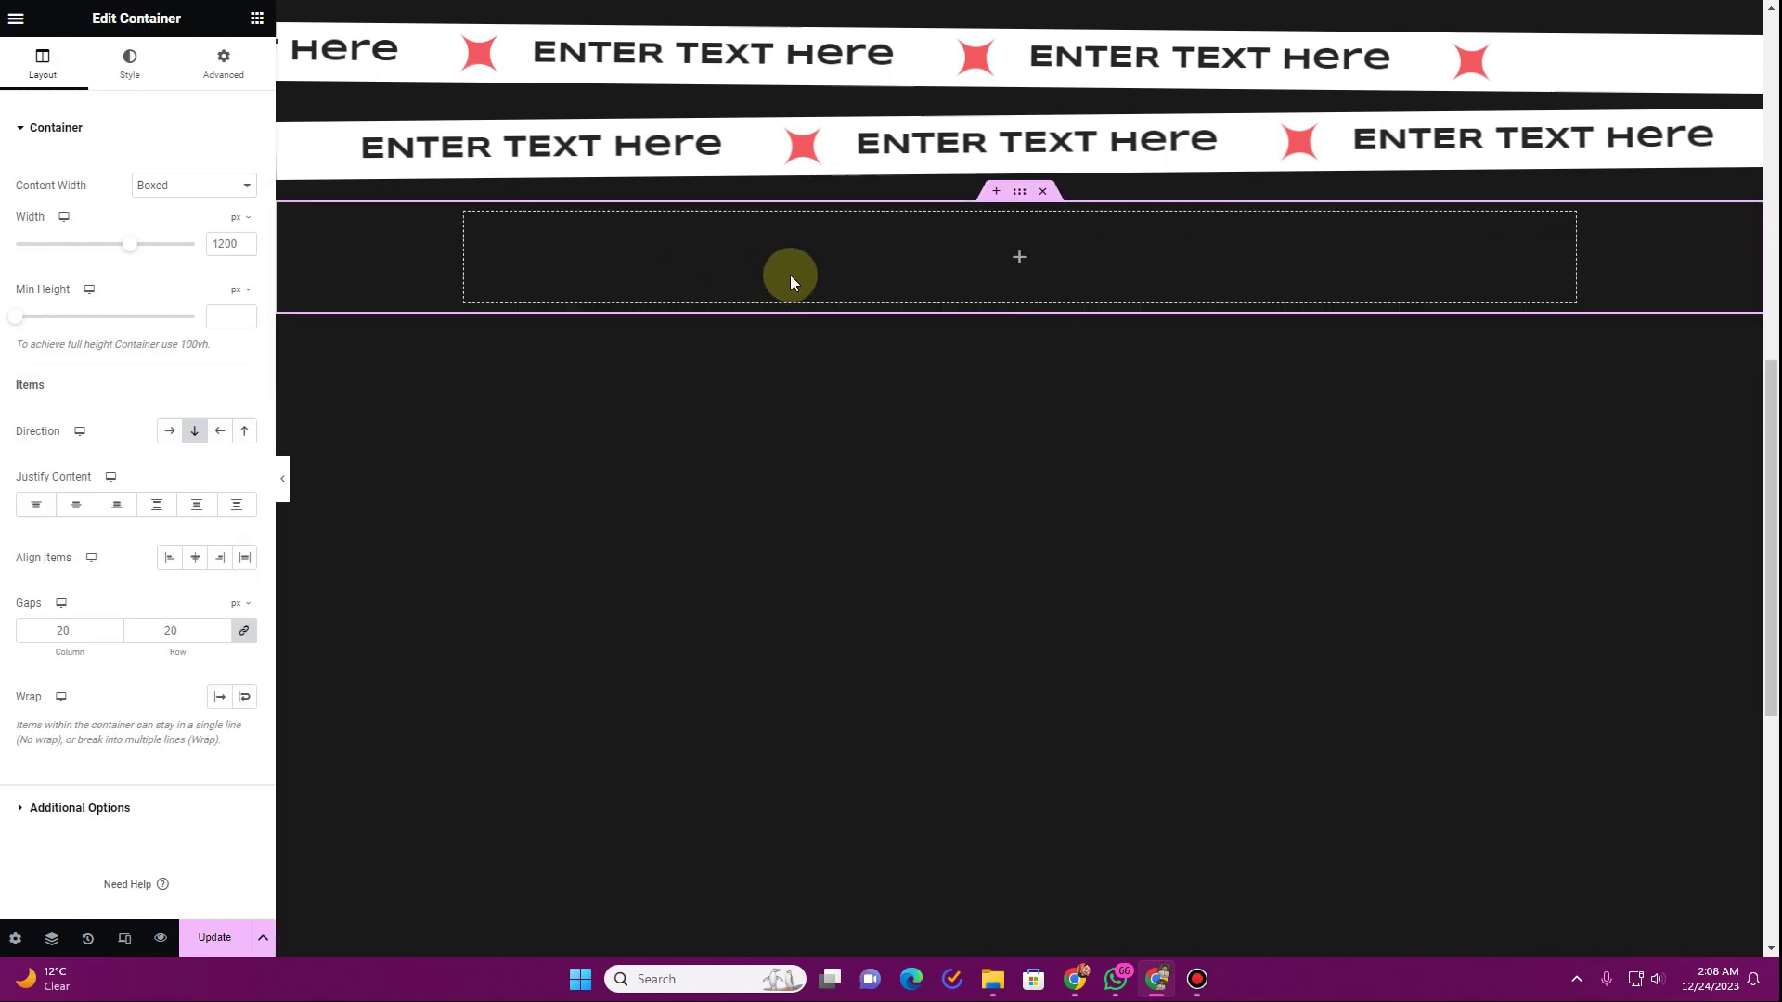
pyautogui.click(184, 185)
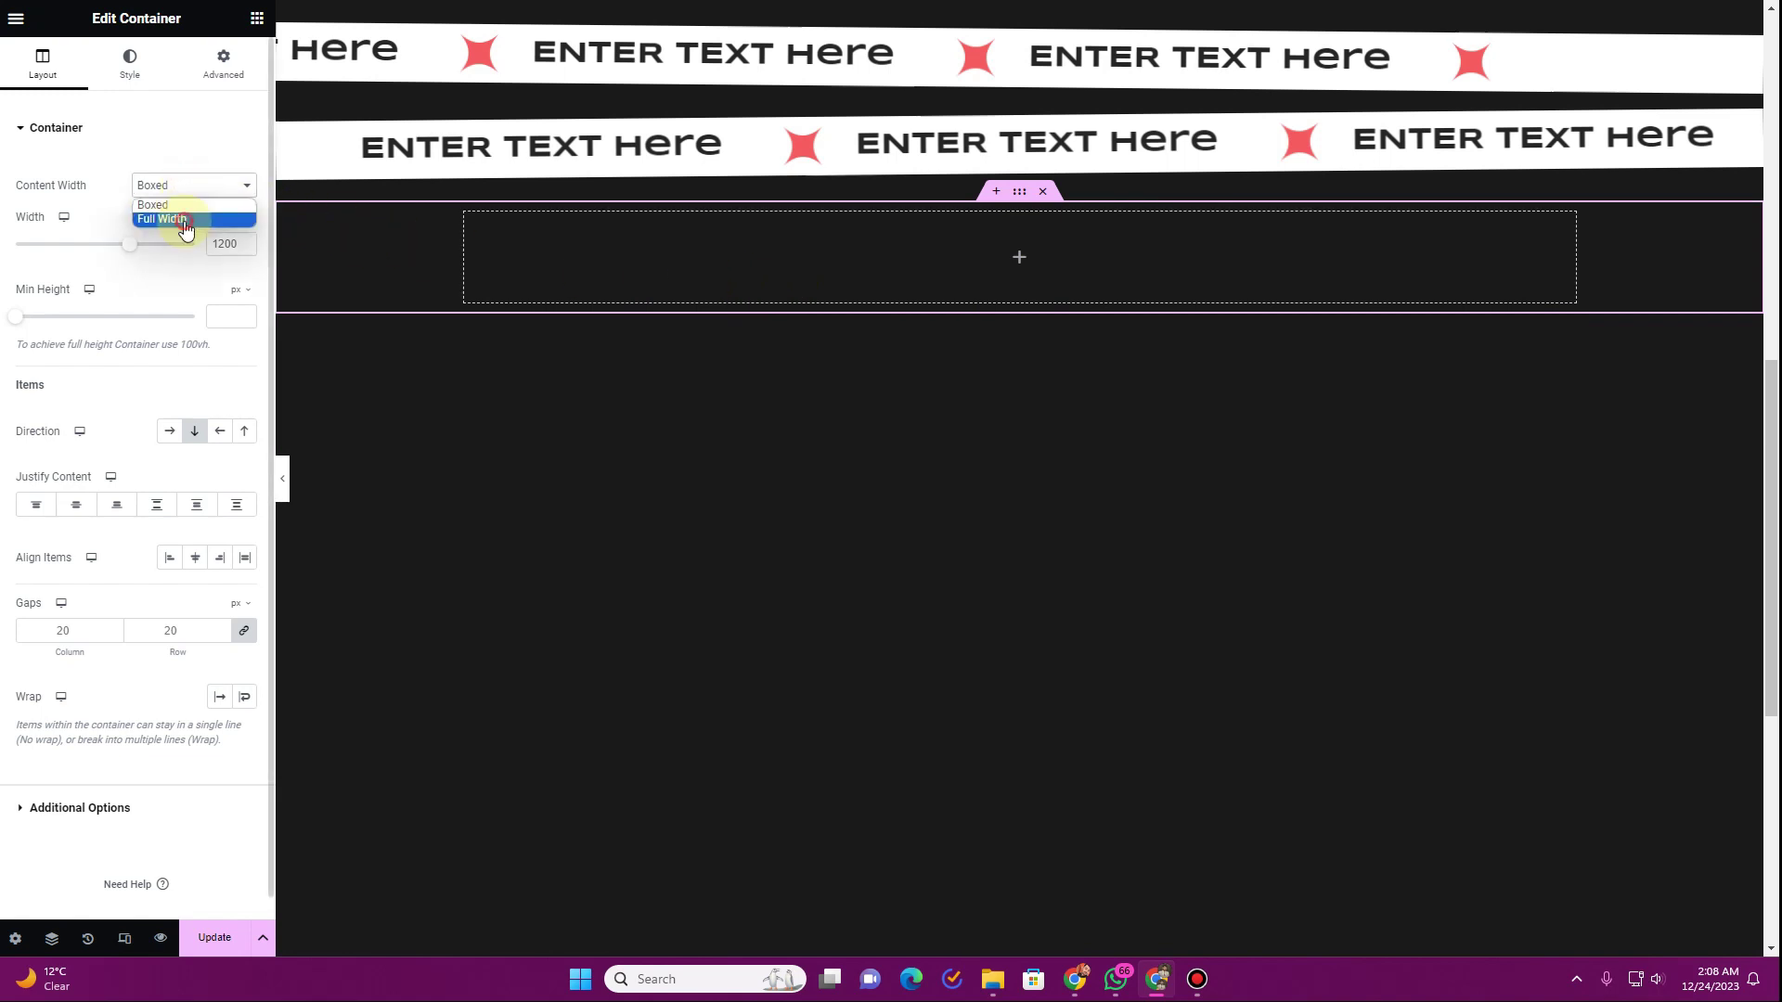
pyautogui.click(185, 219)
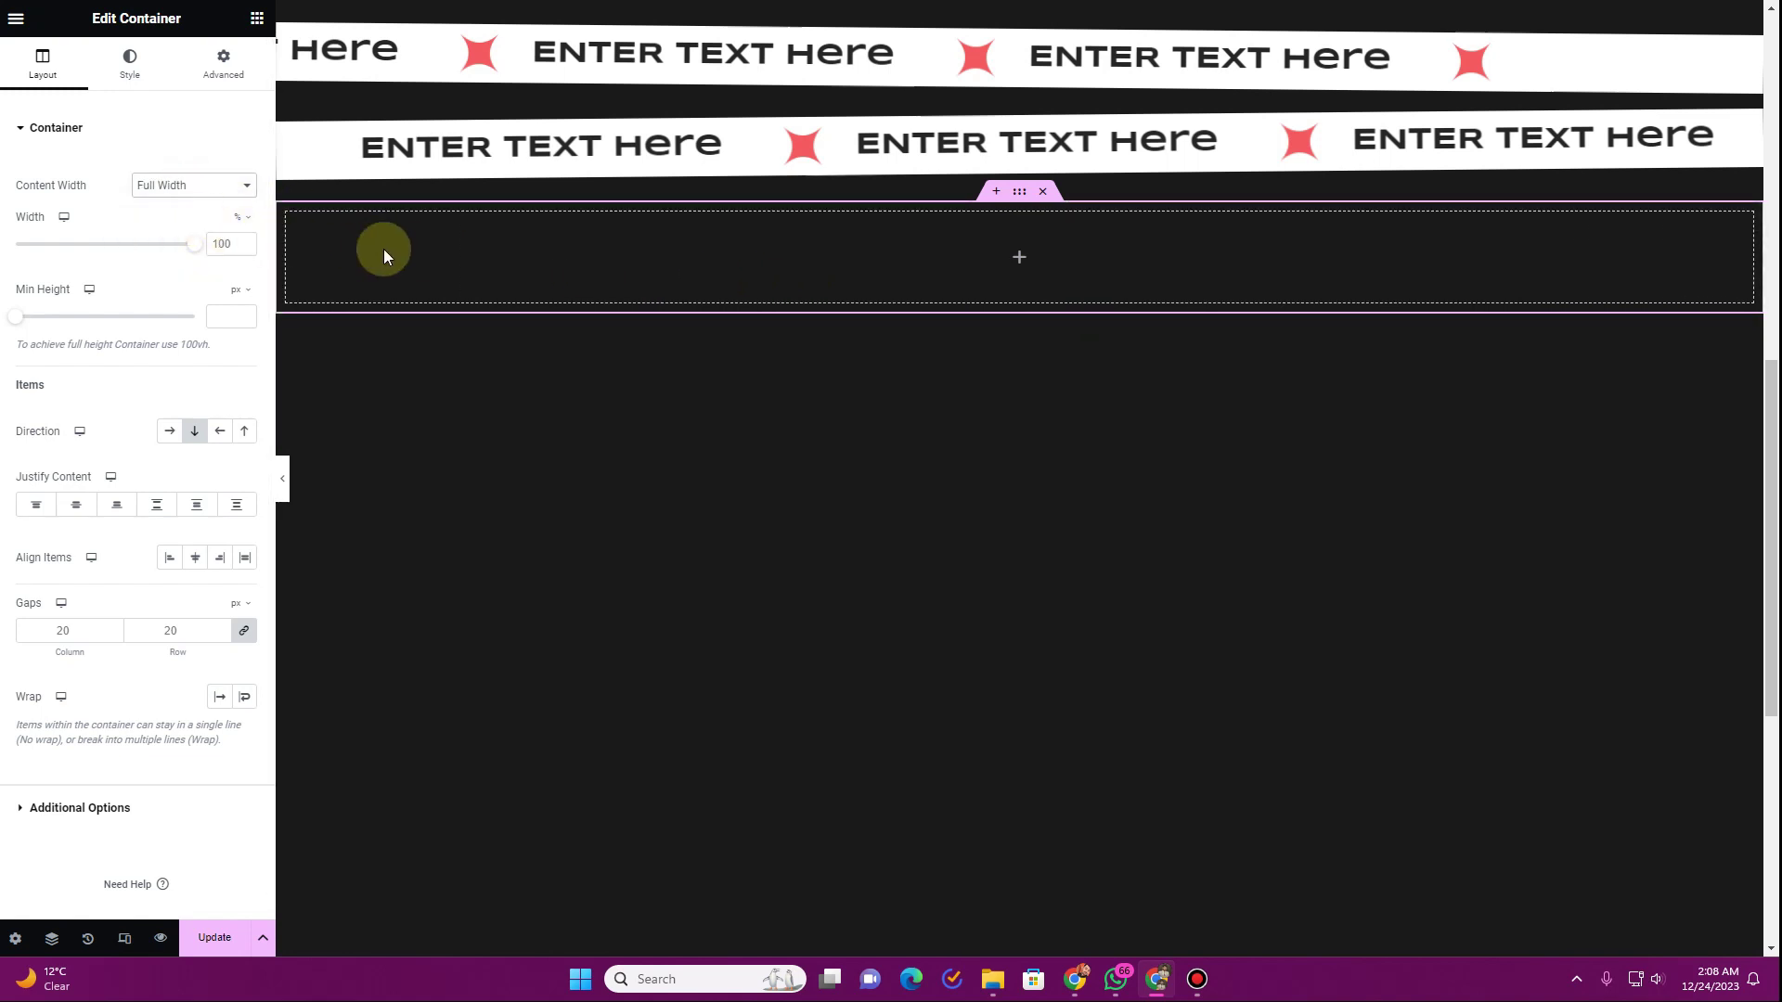
pyautogui.click(224, 61)
pyautogui.click(248, 264)
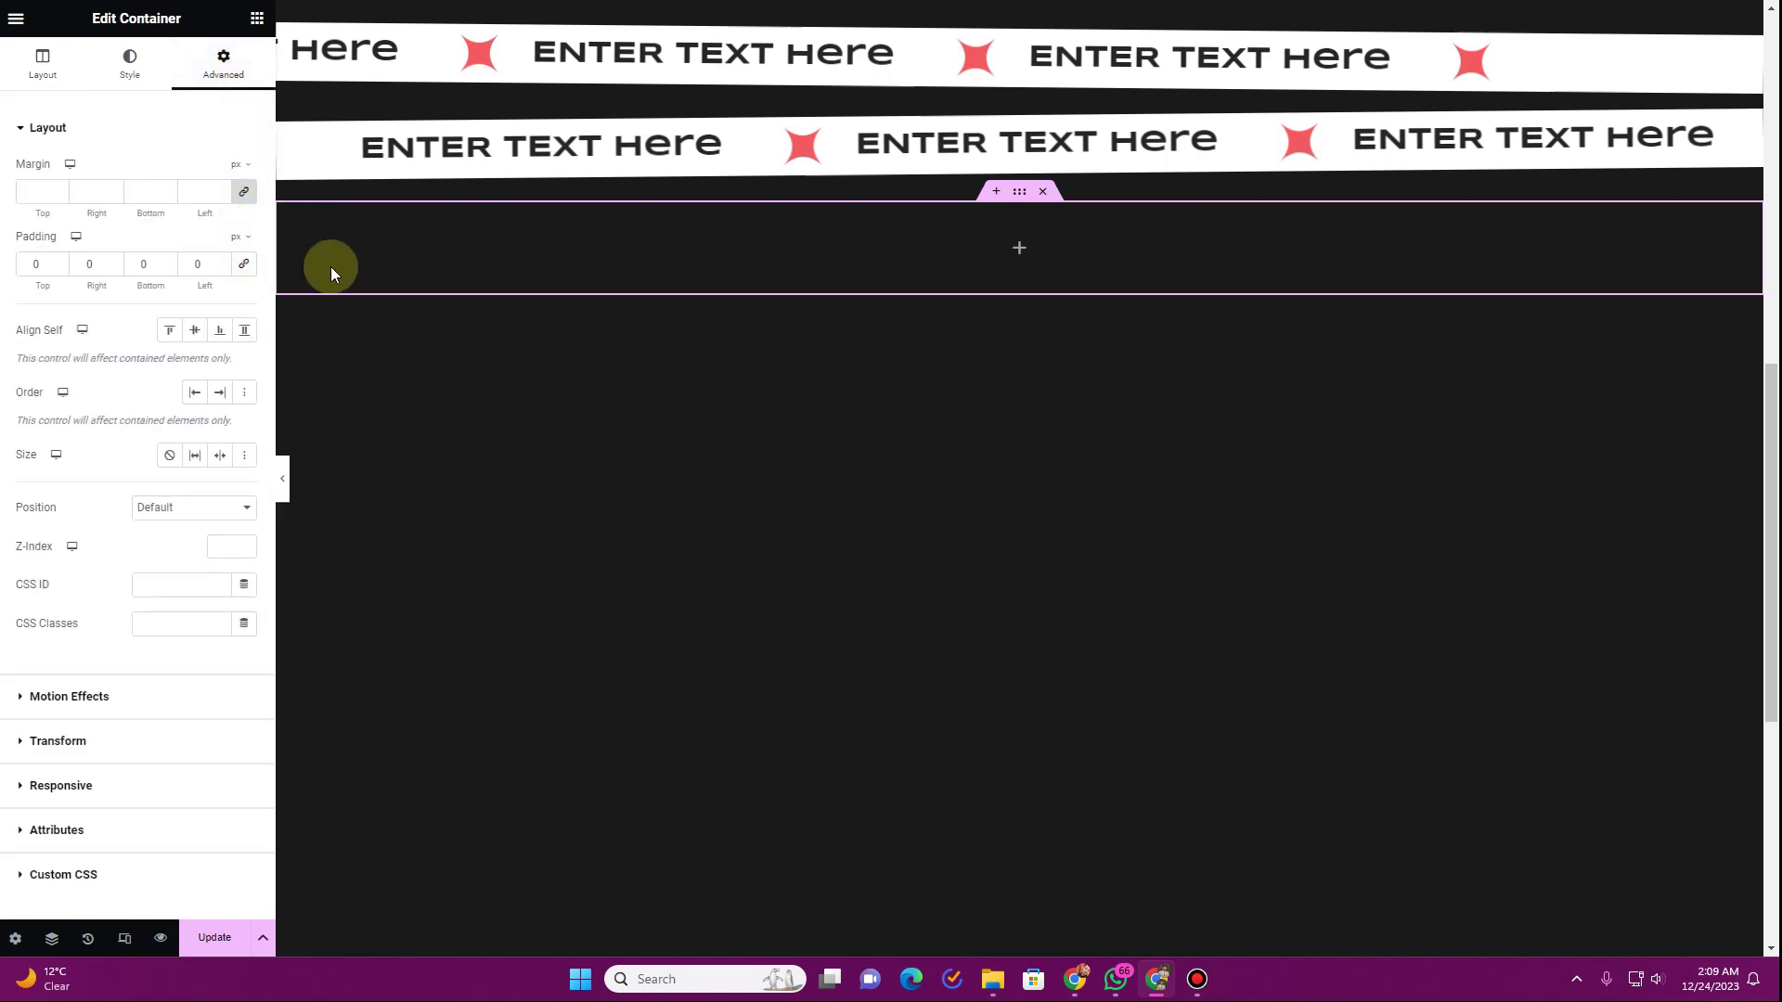
# Step: Nest a Full Width inner container with 0 padding inside the new container
pyautogui.click(257, 19)
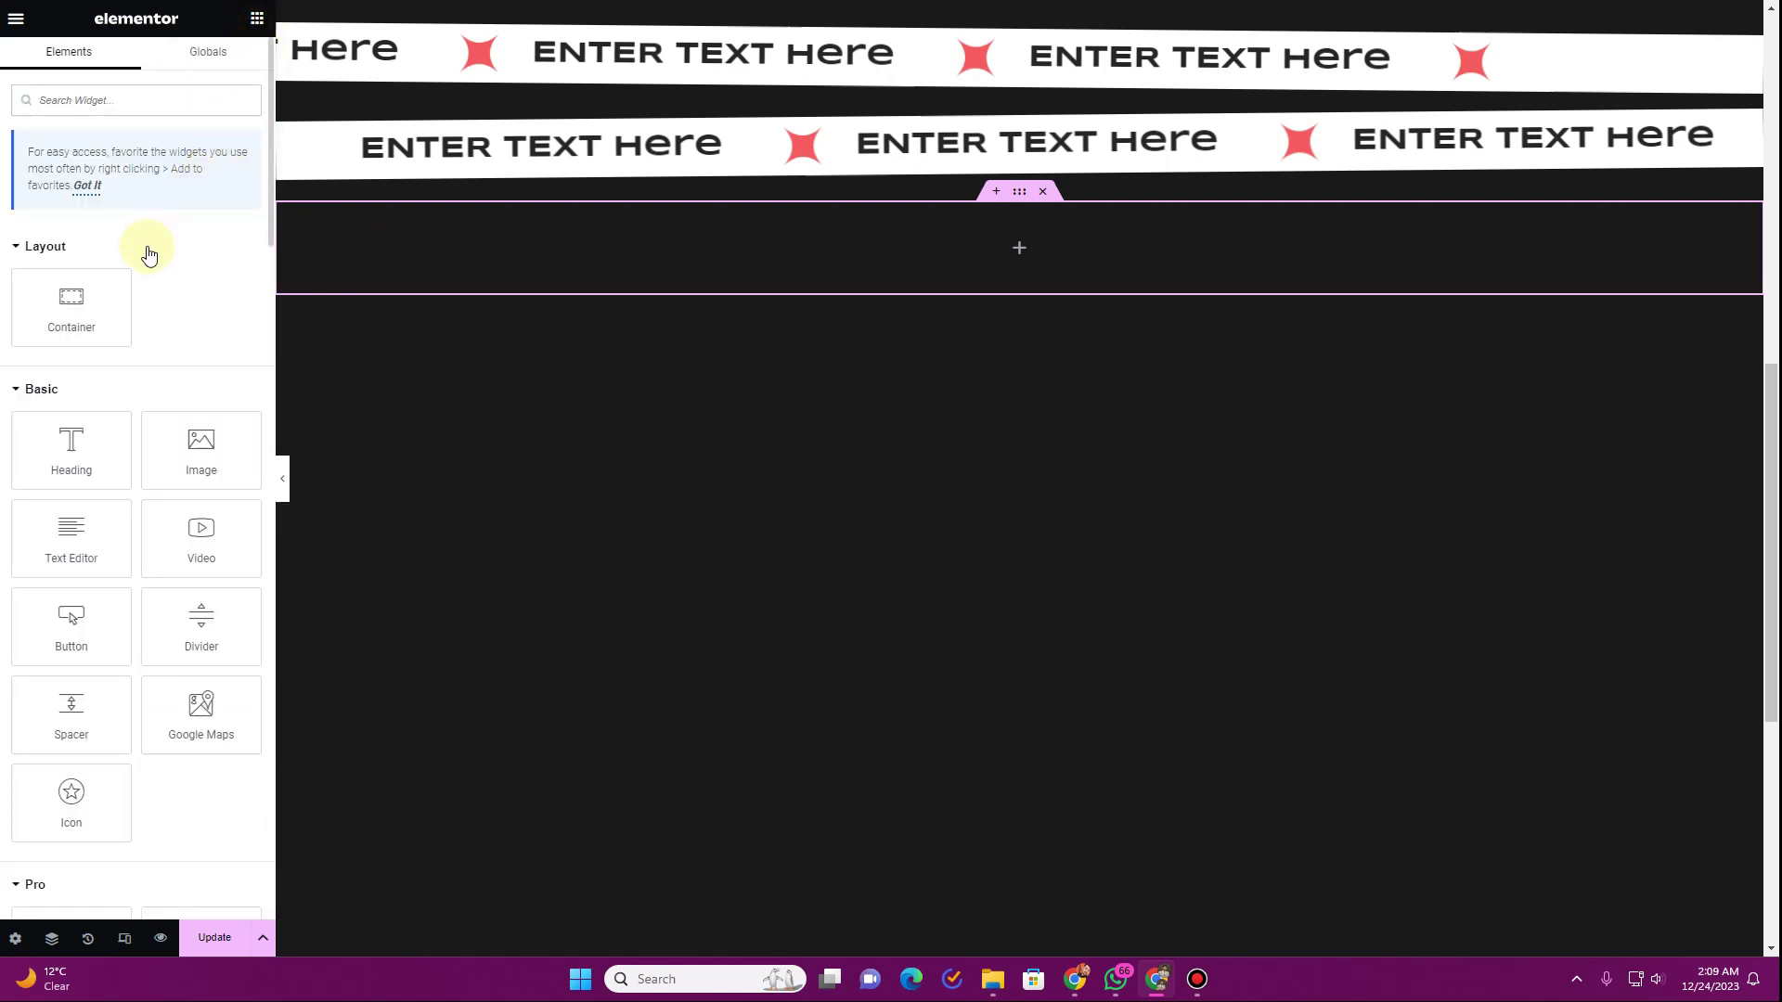
pyautogui.moveTo(72, 306); pyautogui.dragTo(473, 260)
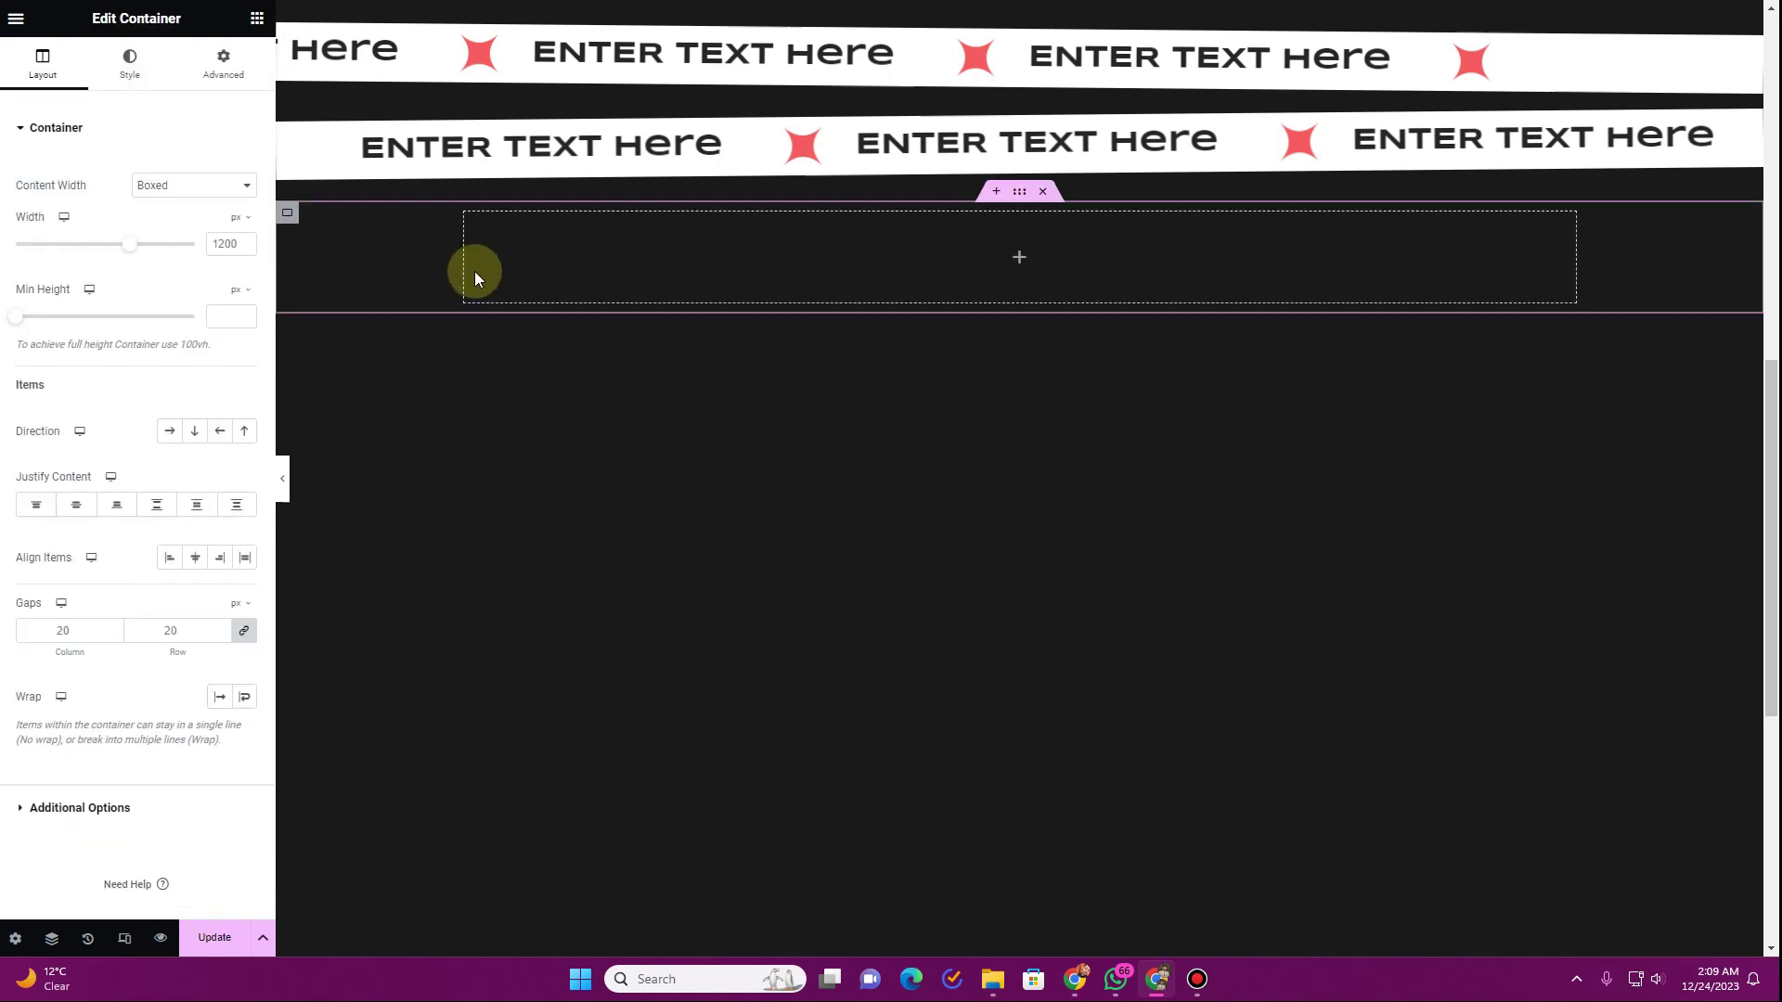
pyautogui.click(196, 185)
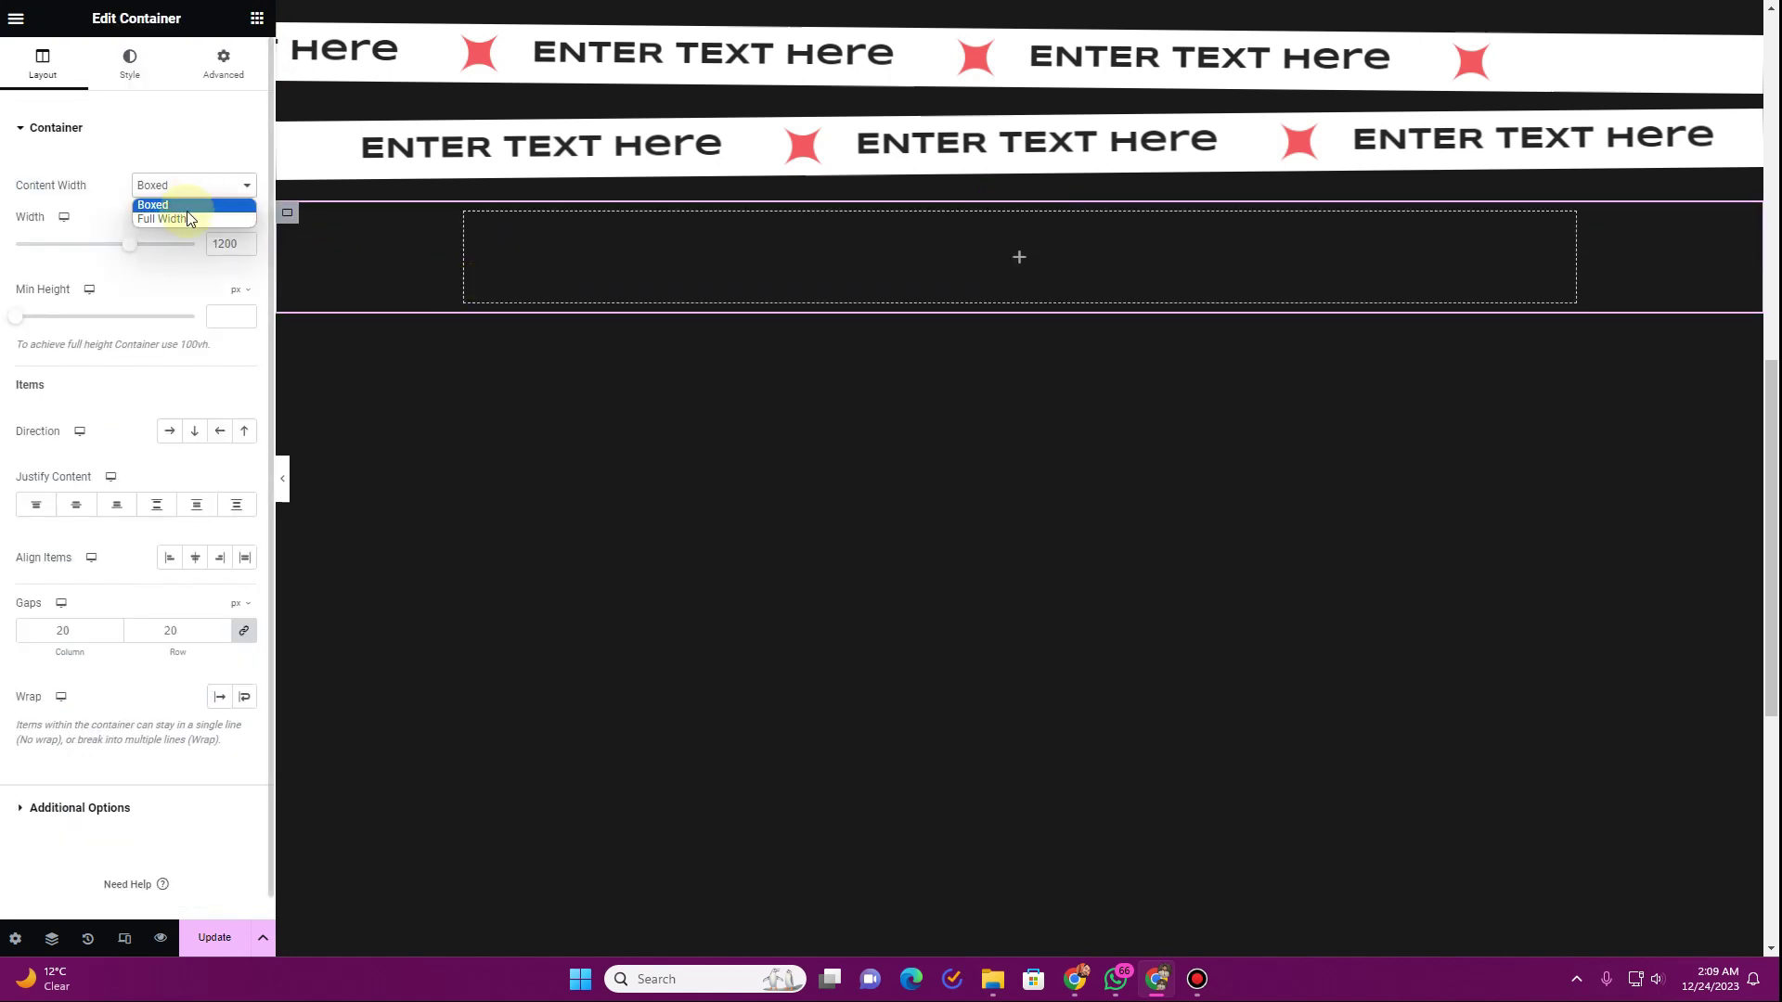
pyautogui.click(186, 218)
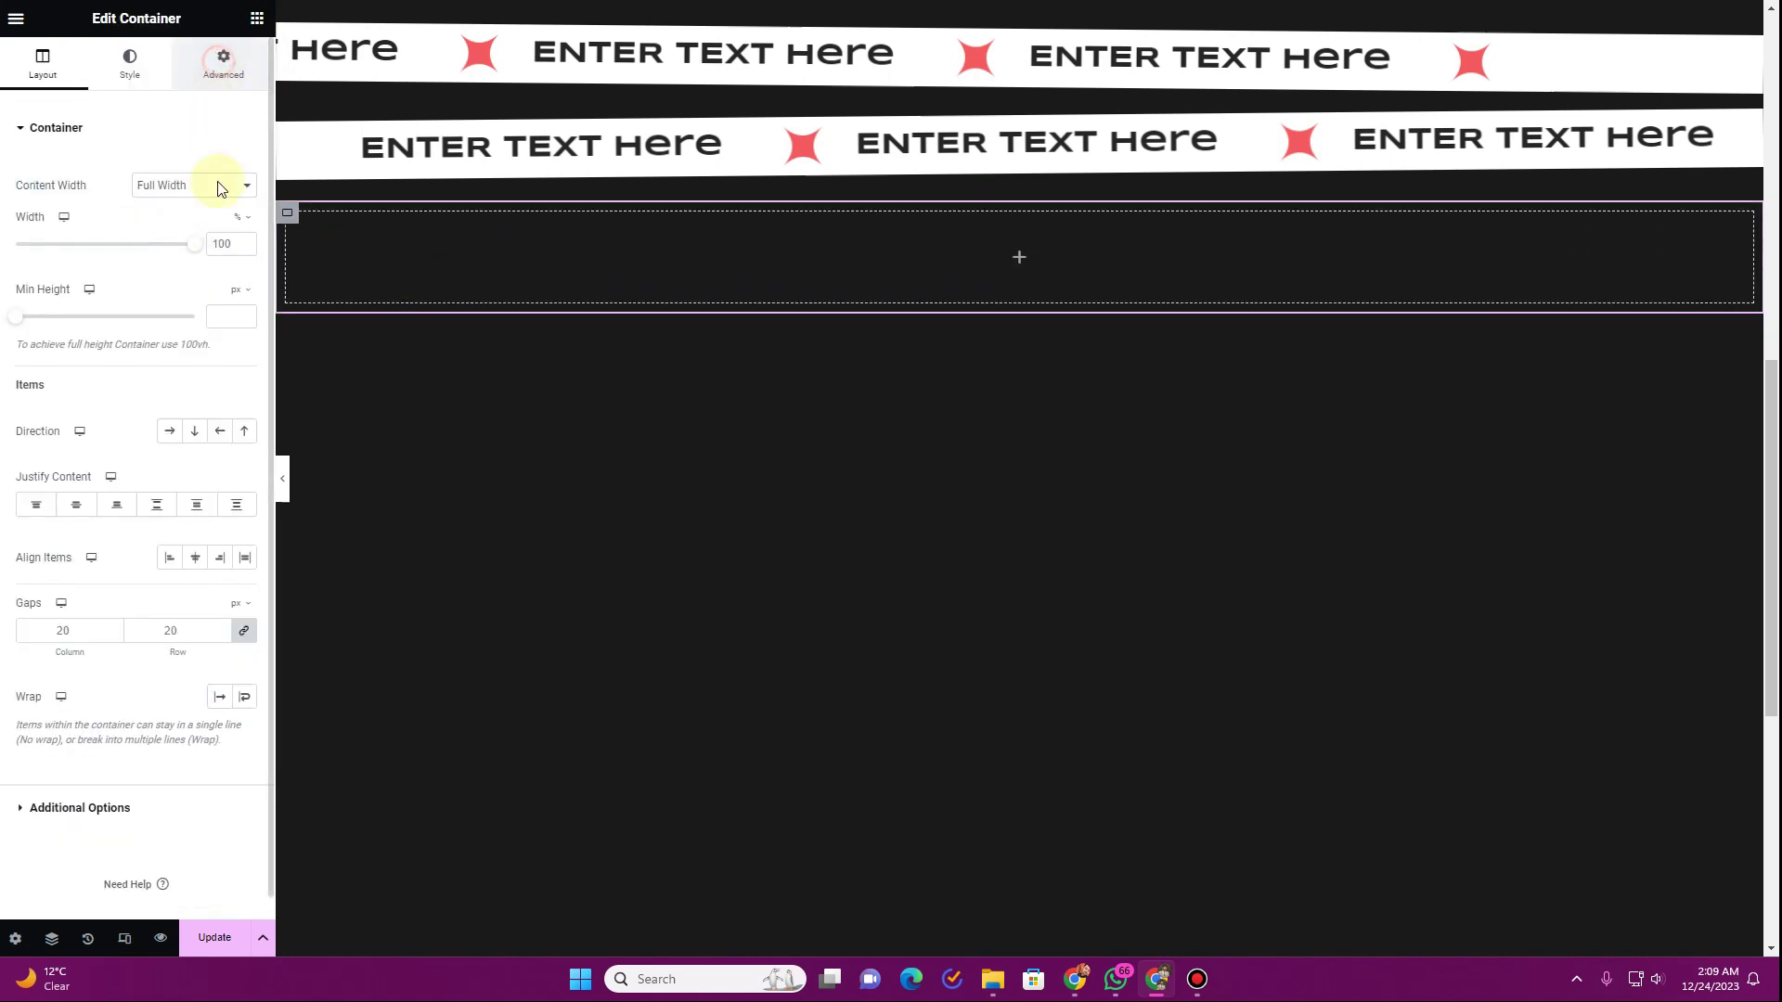
pyautogui.click(223, 63)
pyautogui.click(239, 265)
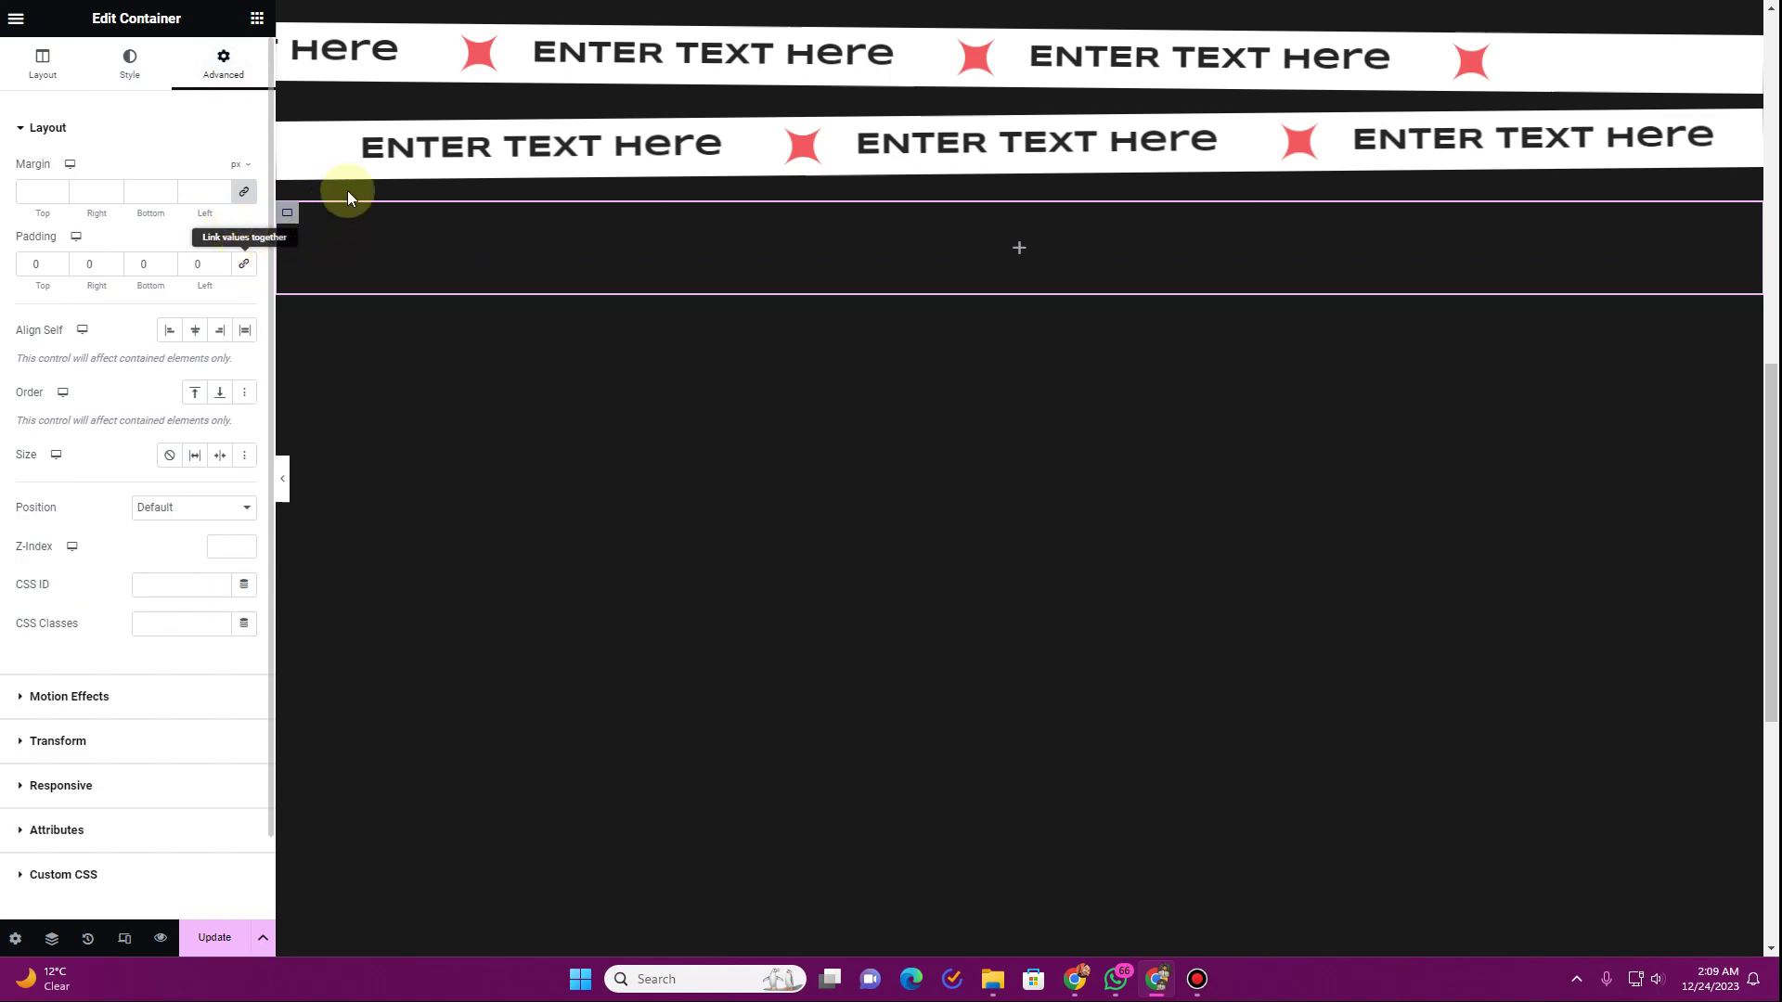
pyautogui.rightClick(453, 146)
# Step: Copy an existing ENTER TEXT Here heading and paste it into the empty inner container
pyautogui.click(482, 239)
pyautogui.rightClick(454, 255)
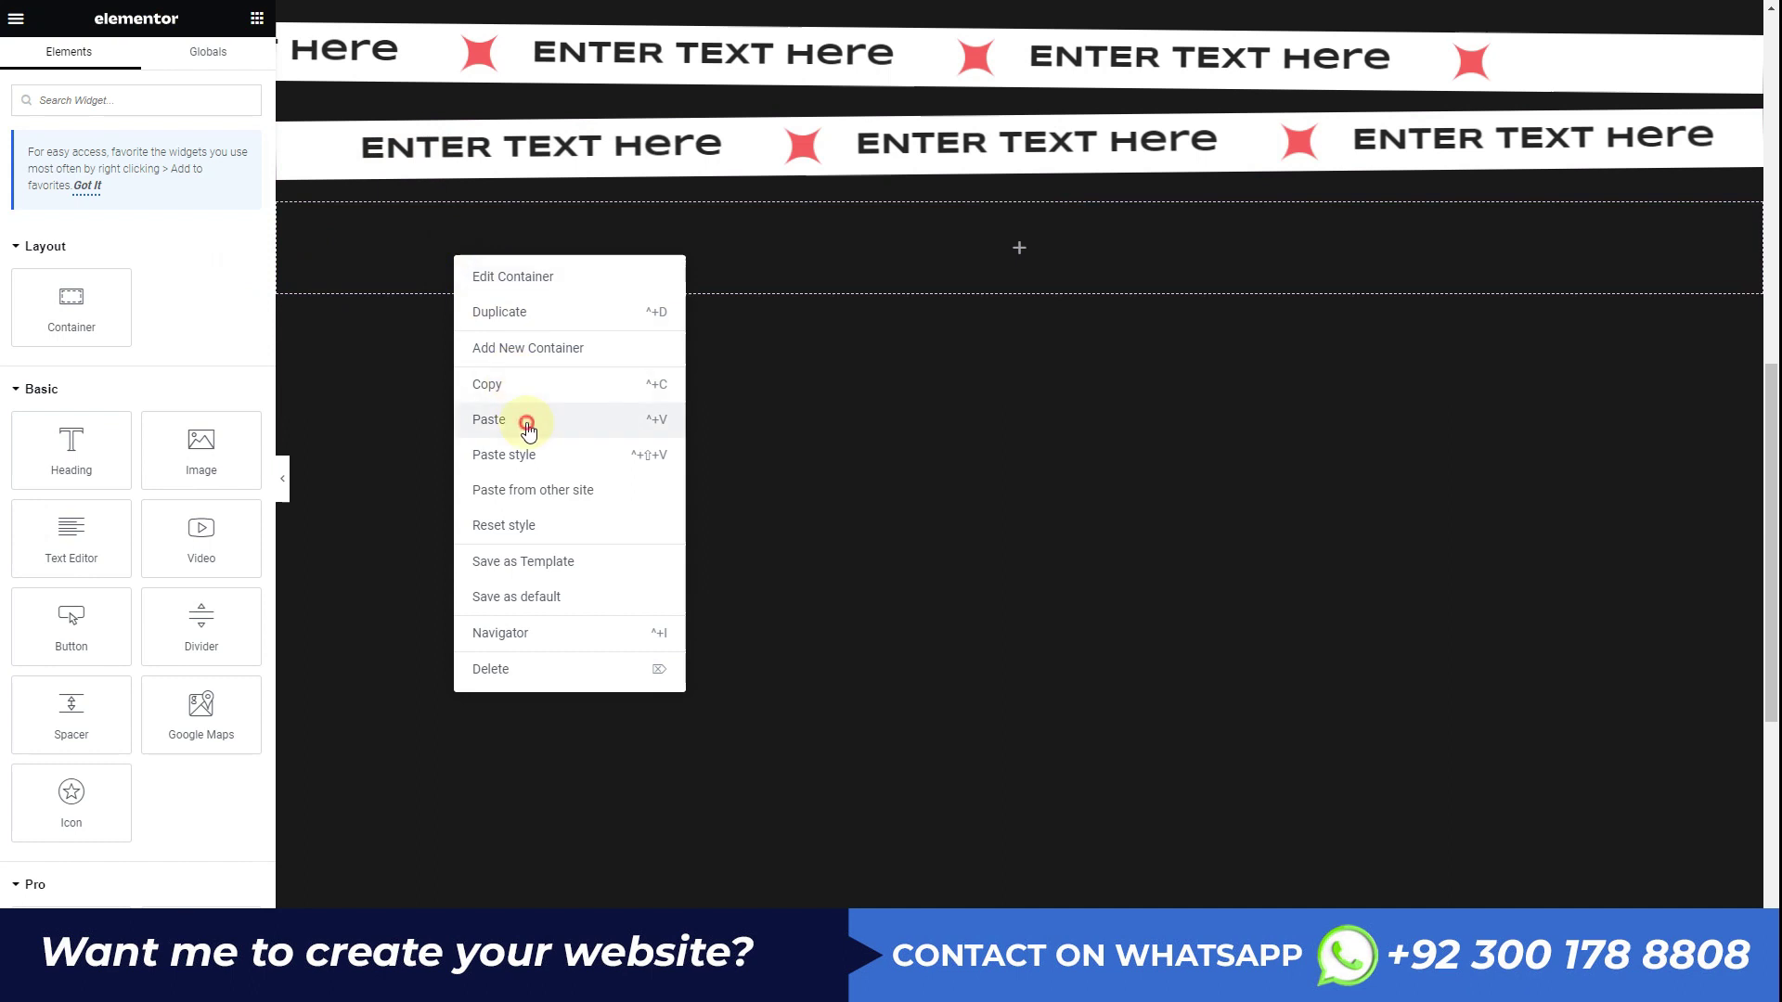
pyautogui.click(527, 422)
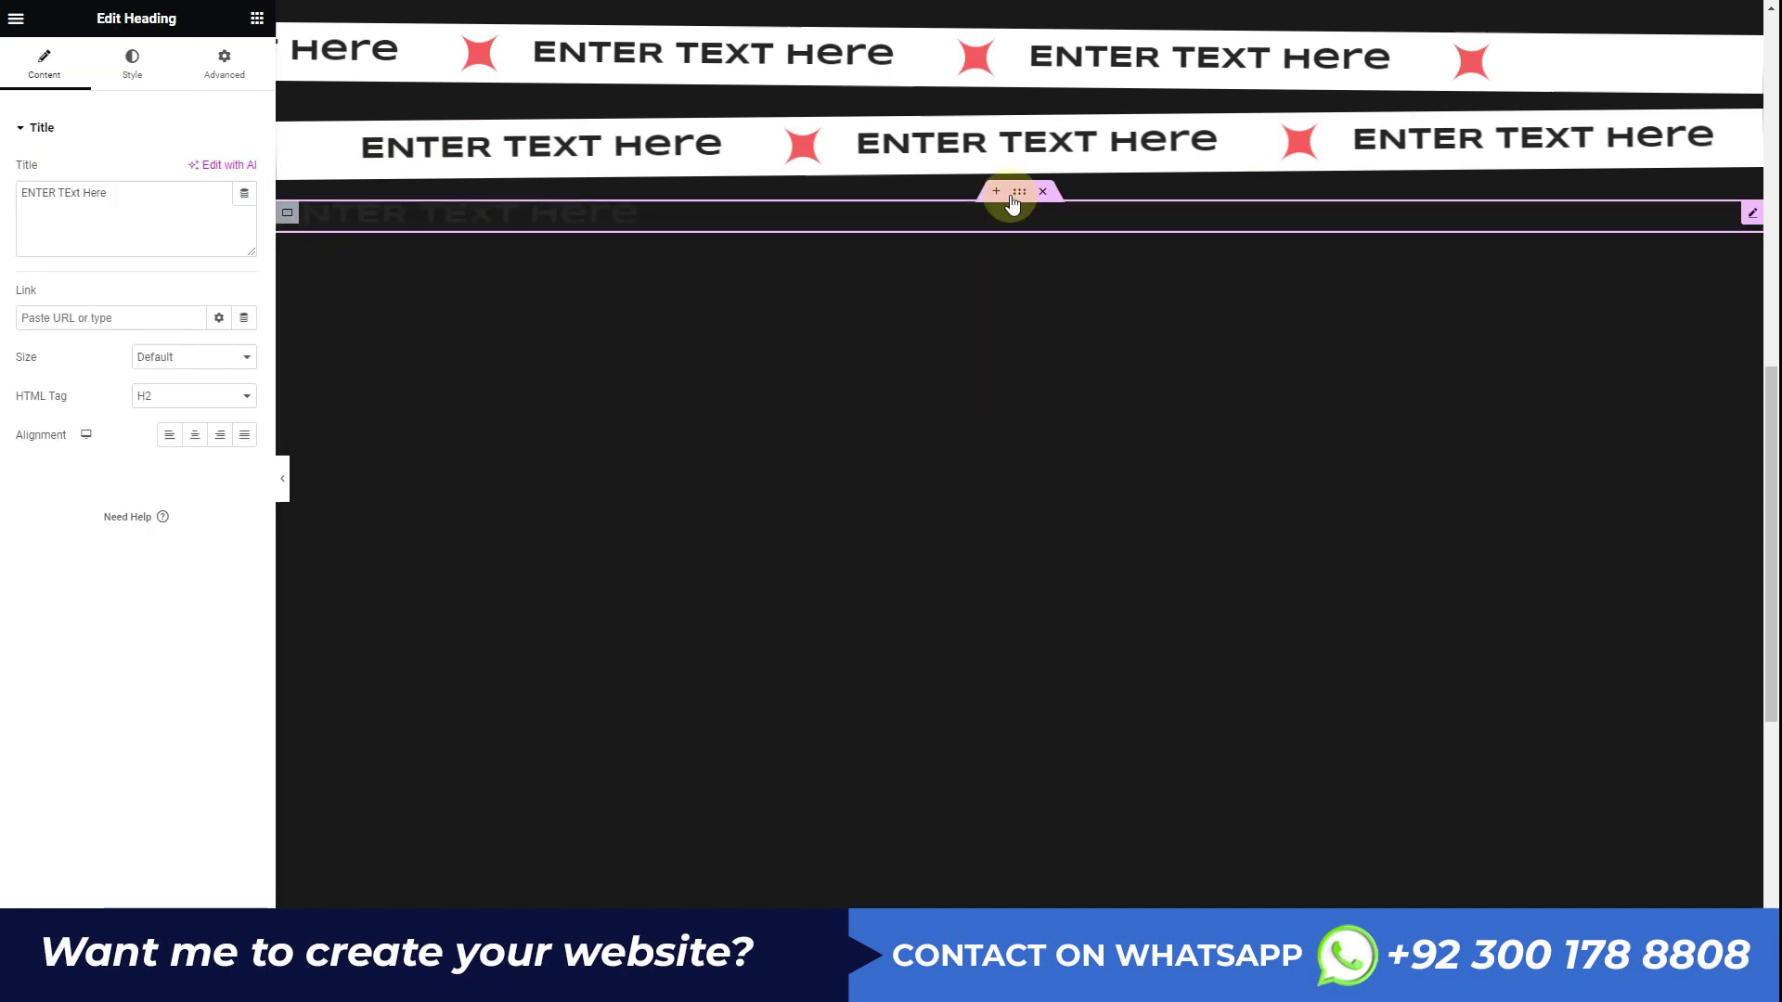
# Step: Give the new strip's outer container a classic white background and adjust its padding unit
pyautogui.click(112, 926)
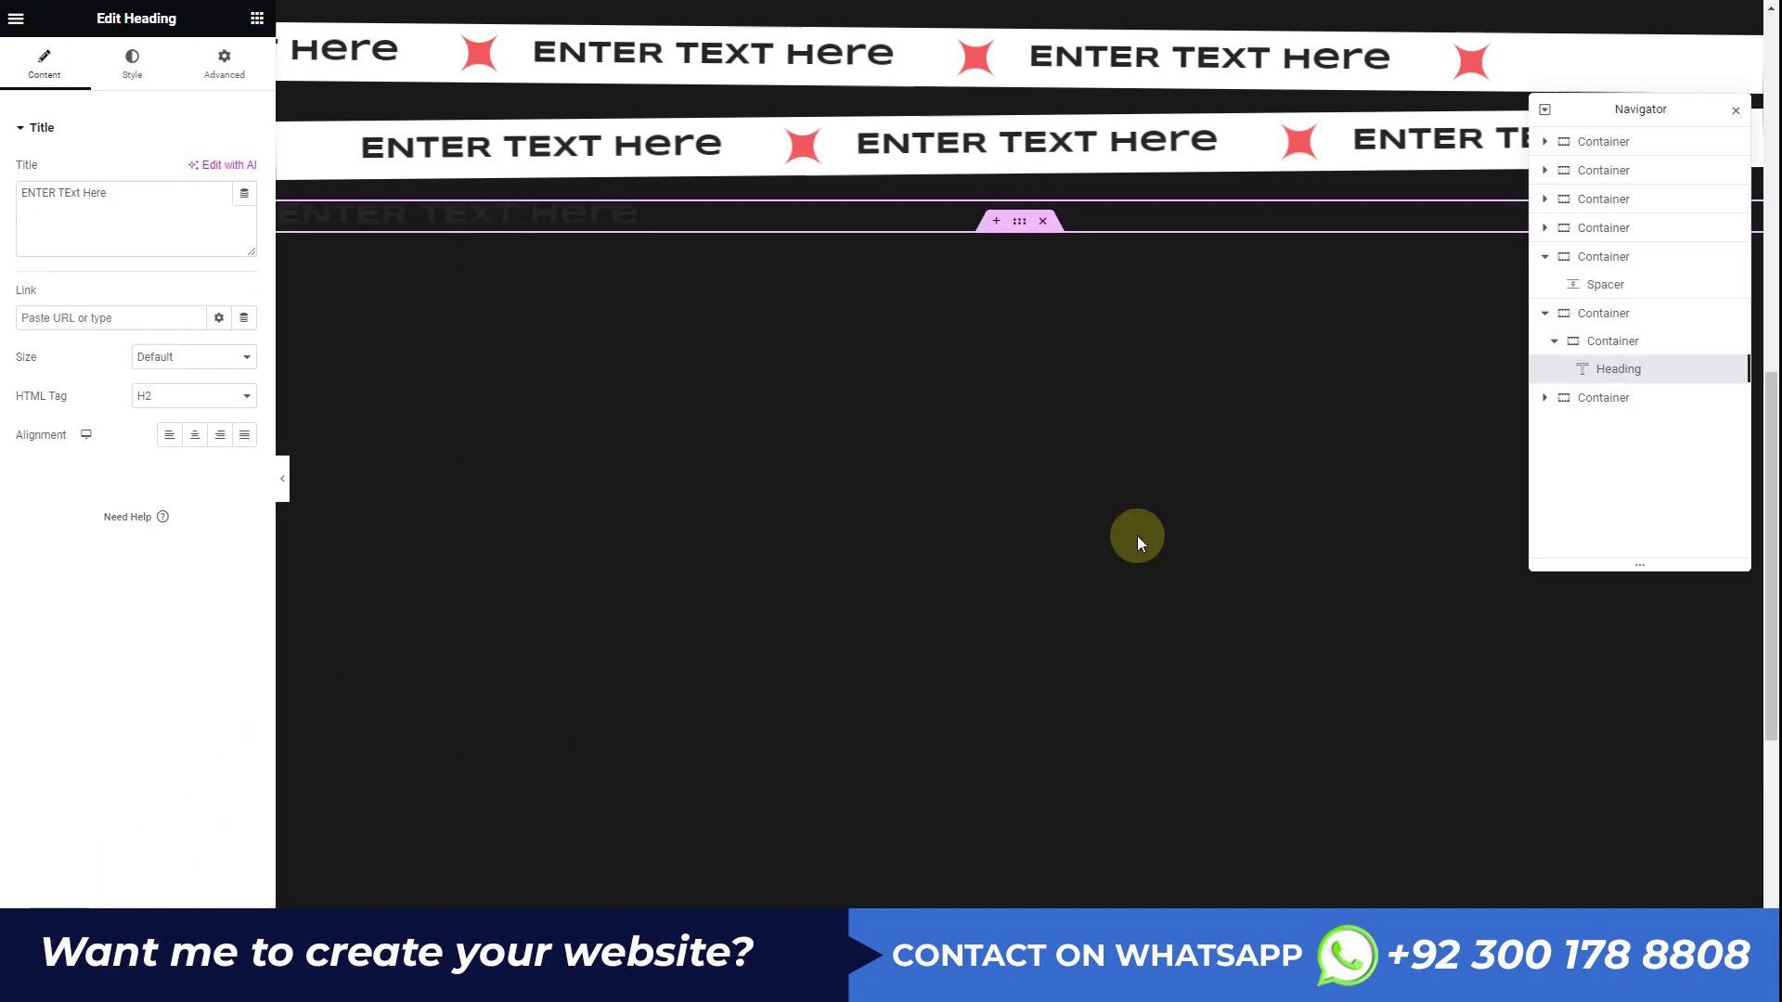
pyautogui.click(1616, 316)
pyautogui.click(132, 67)
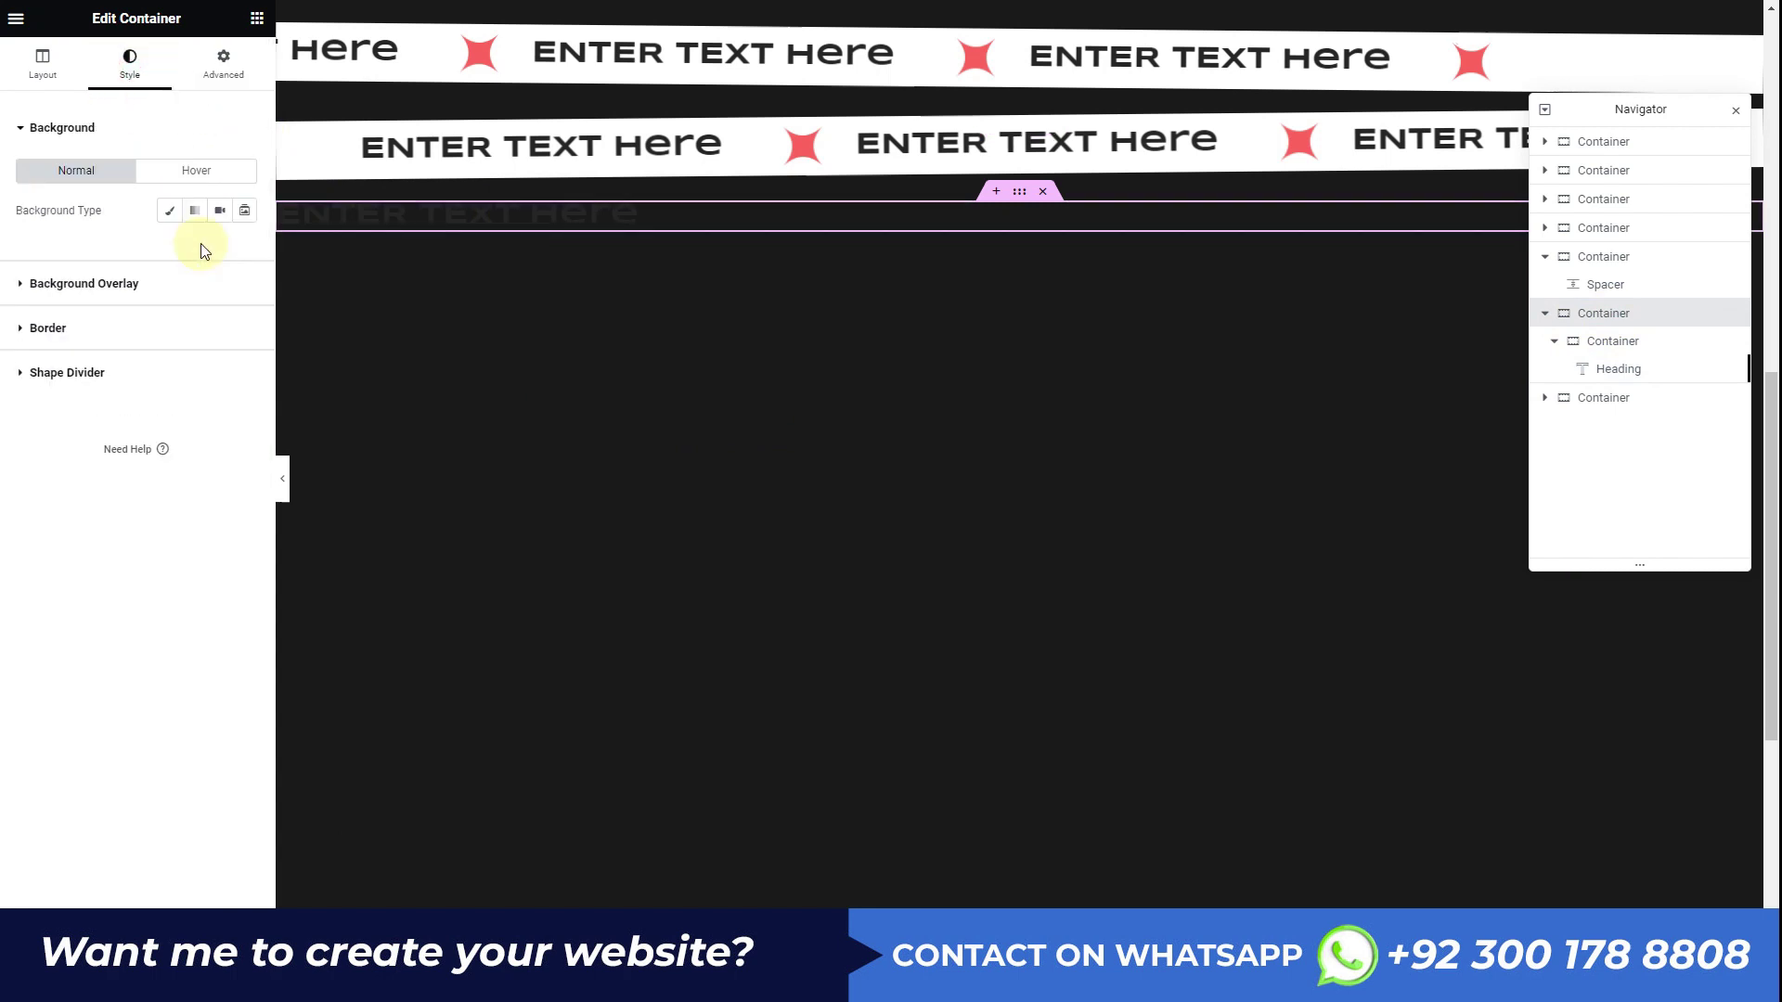
pyautogui.click(168, 211)
pyautogui.click(244, 248)
pyautogui.click(141, 327)
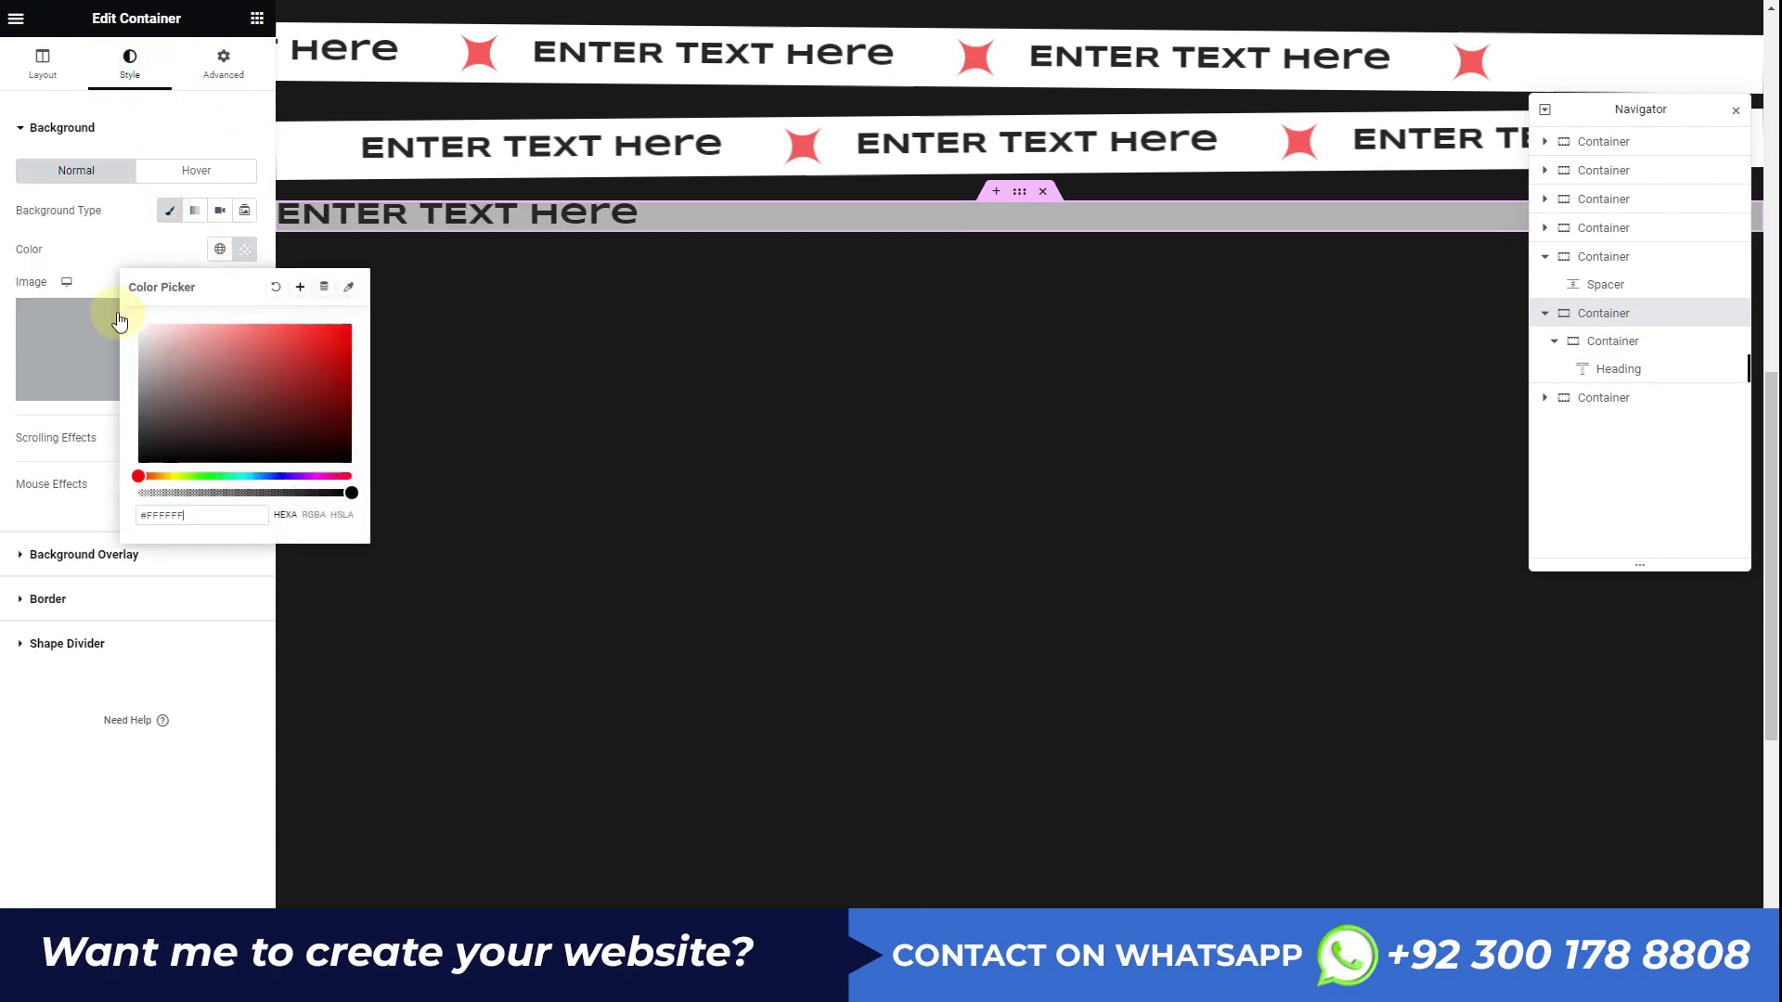
pyautogui.click(50, 229)
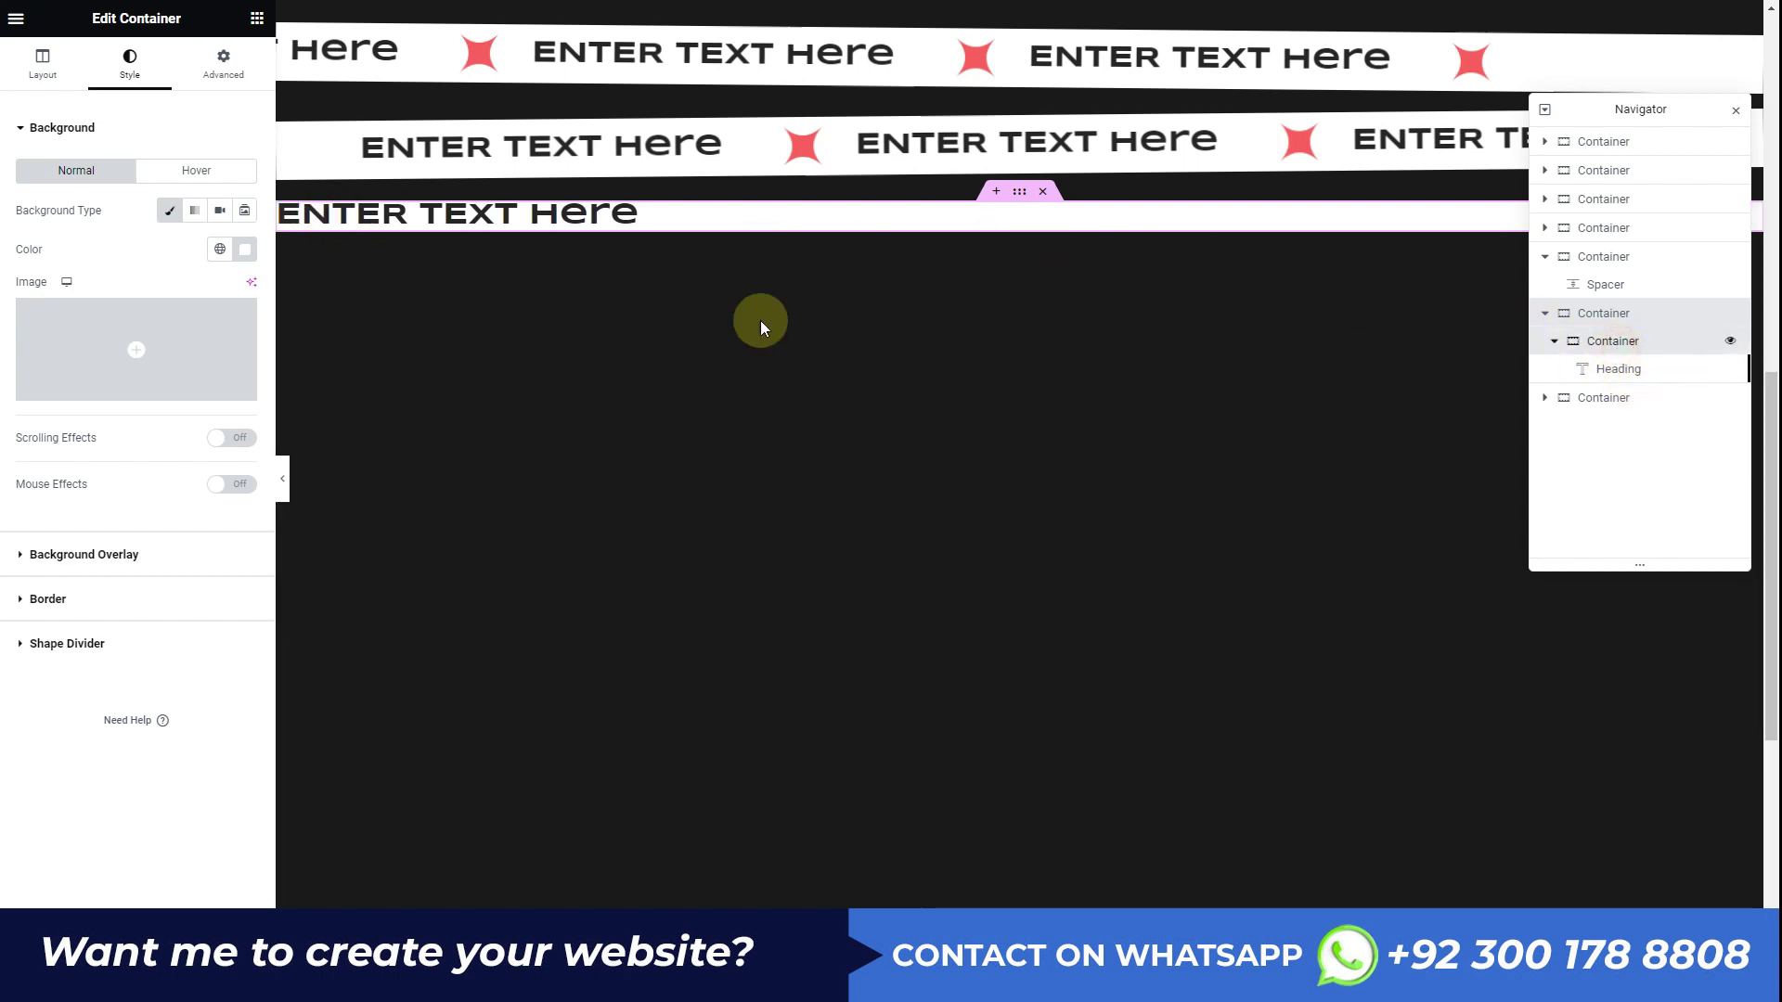
pyautogui.click(223, 62)
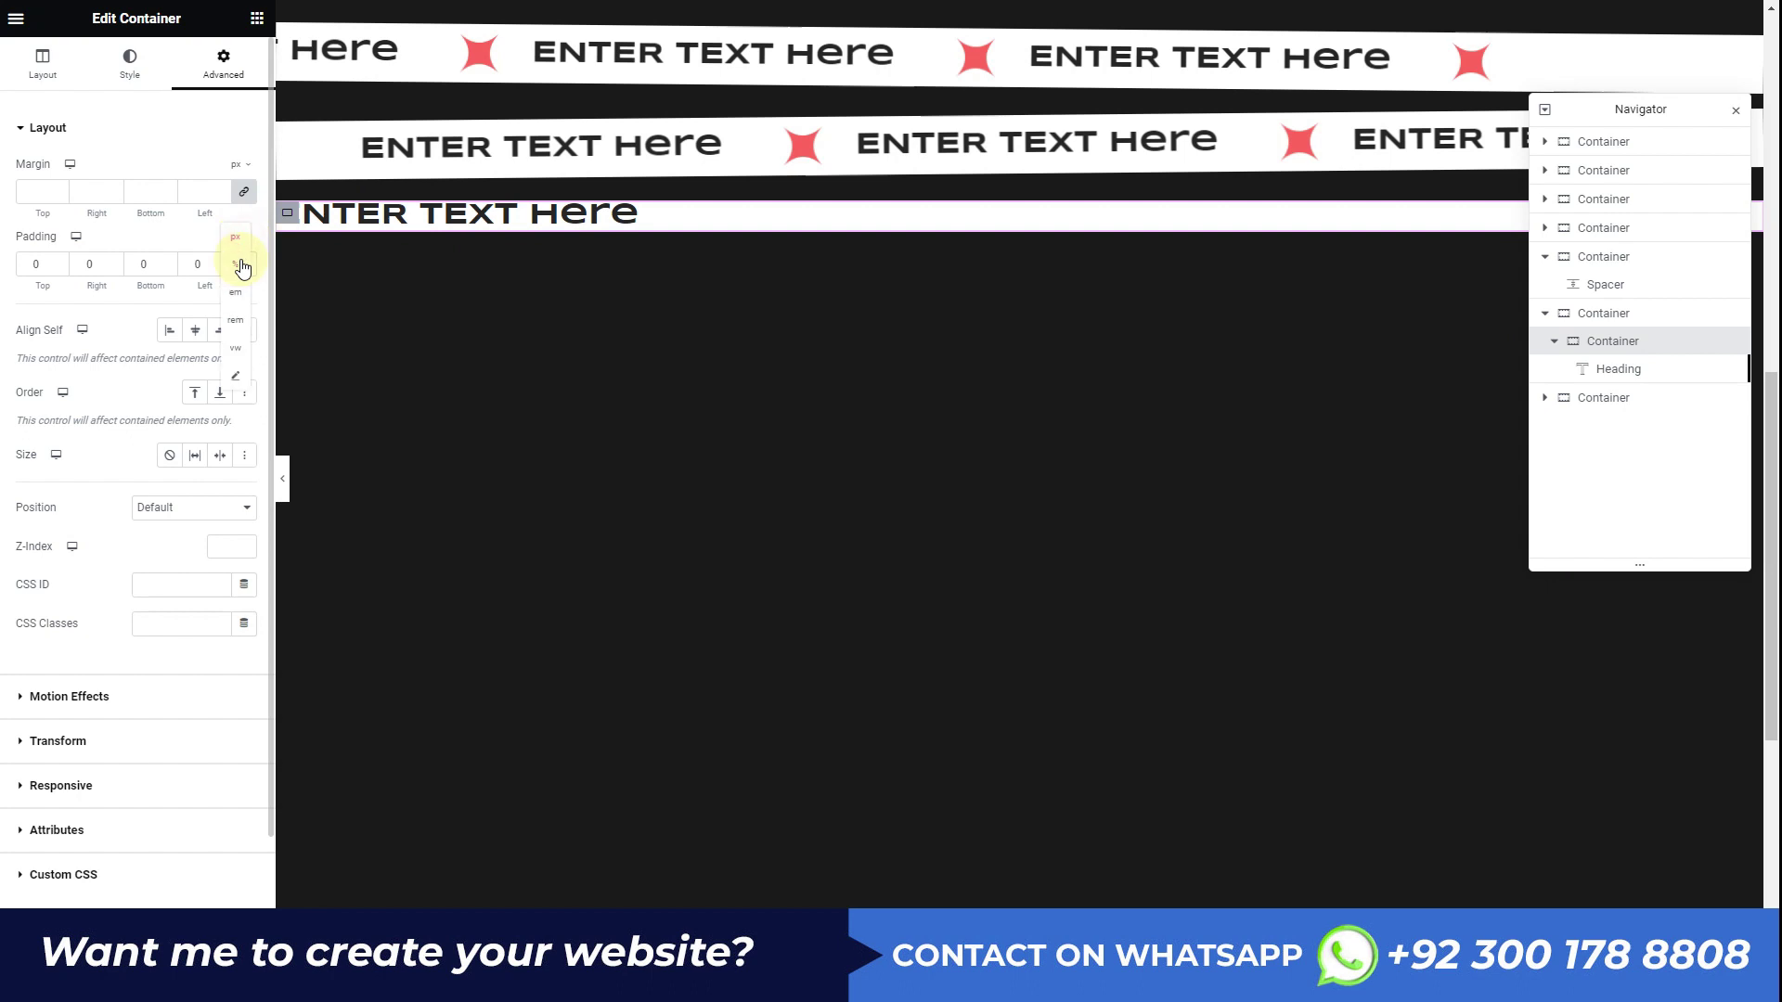
pyautogui.click(239, 265)
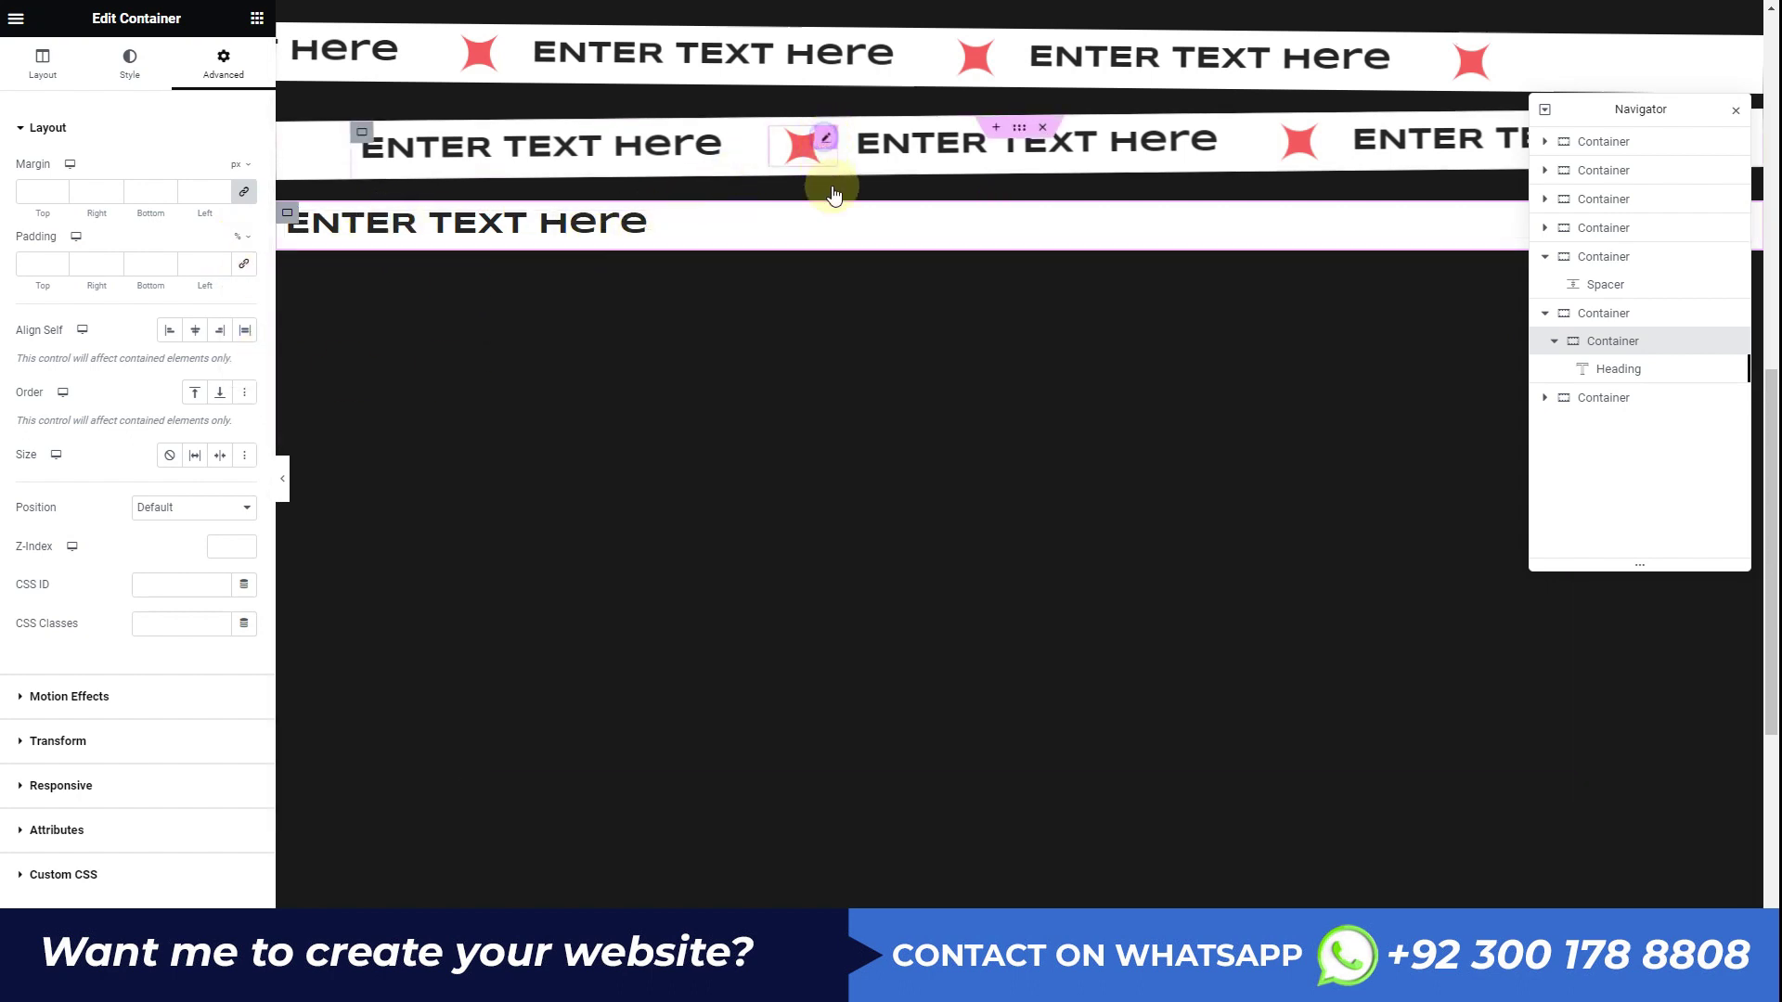
pyautogui.rightClick(822, 149)
# Step: Paste a red star under the heading, then a second heading and a star below it
pyautogui.rightClick(631, 226)
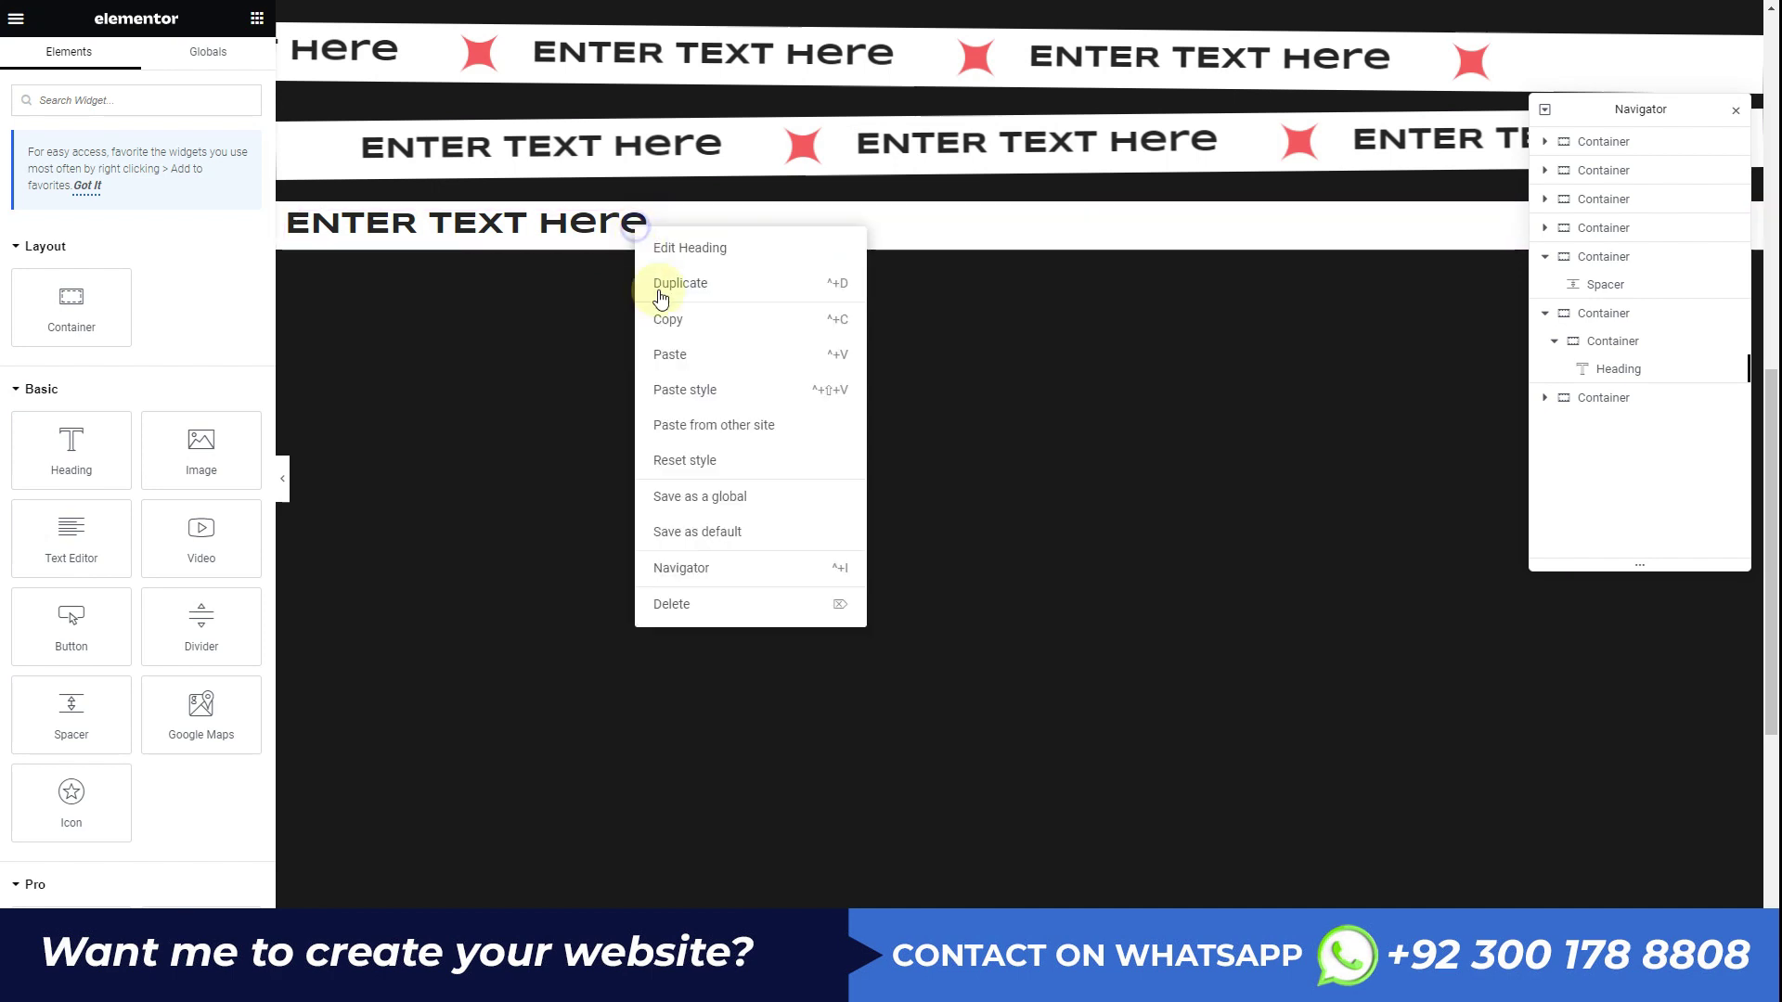
pyautogui.click(670, 354)
pyautogui.rightClick(562, 223)
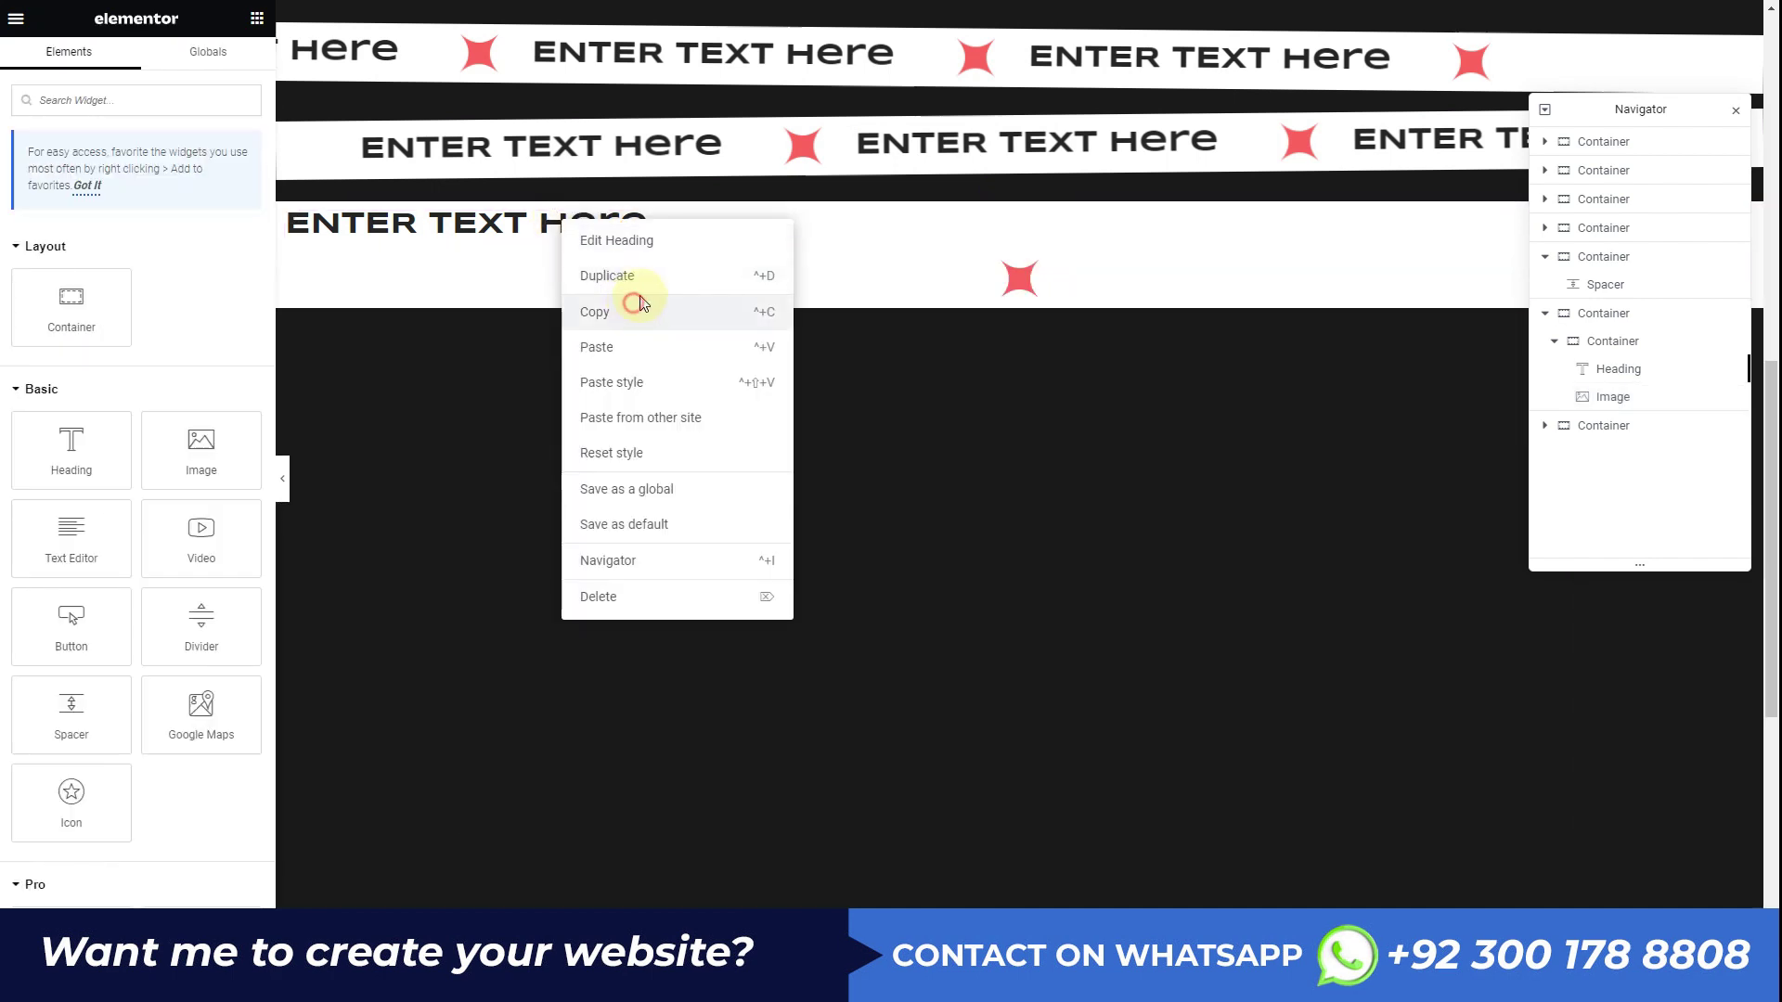
pyautogui.click(639, 309)
pyautogui.rightClick(653, 278)
pyautogui.click(684, 404)
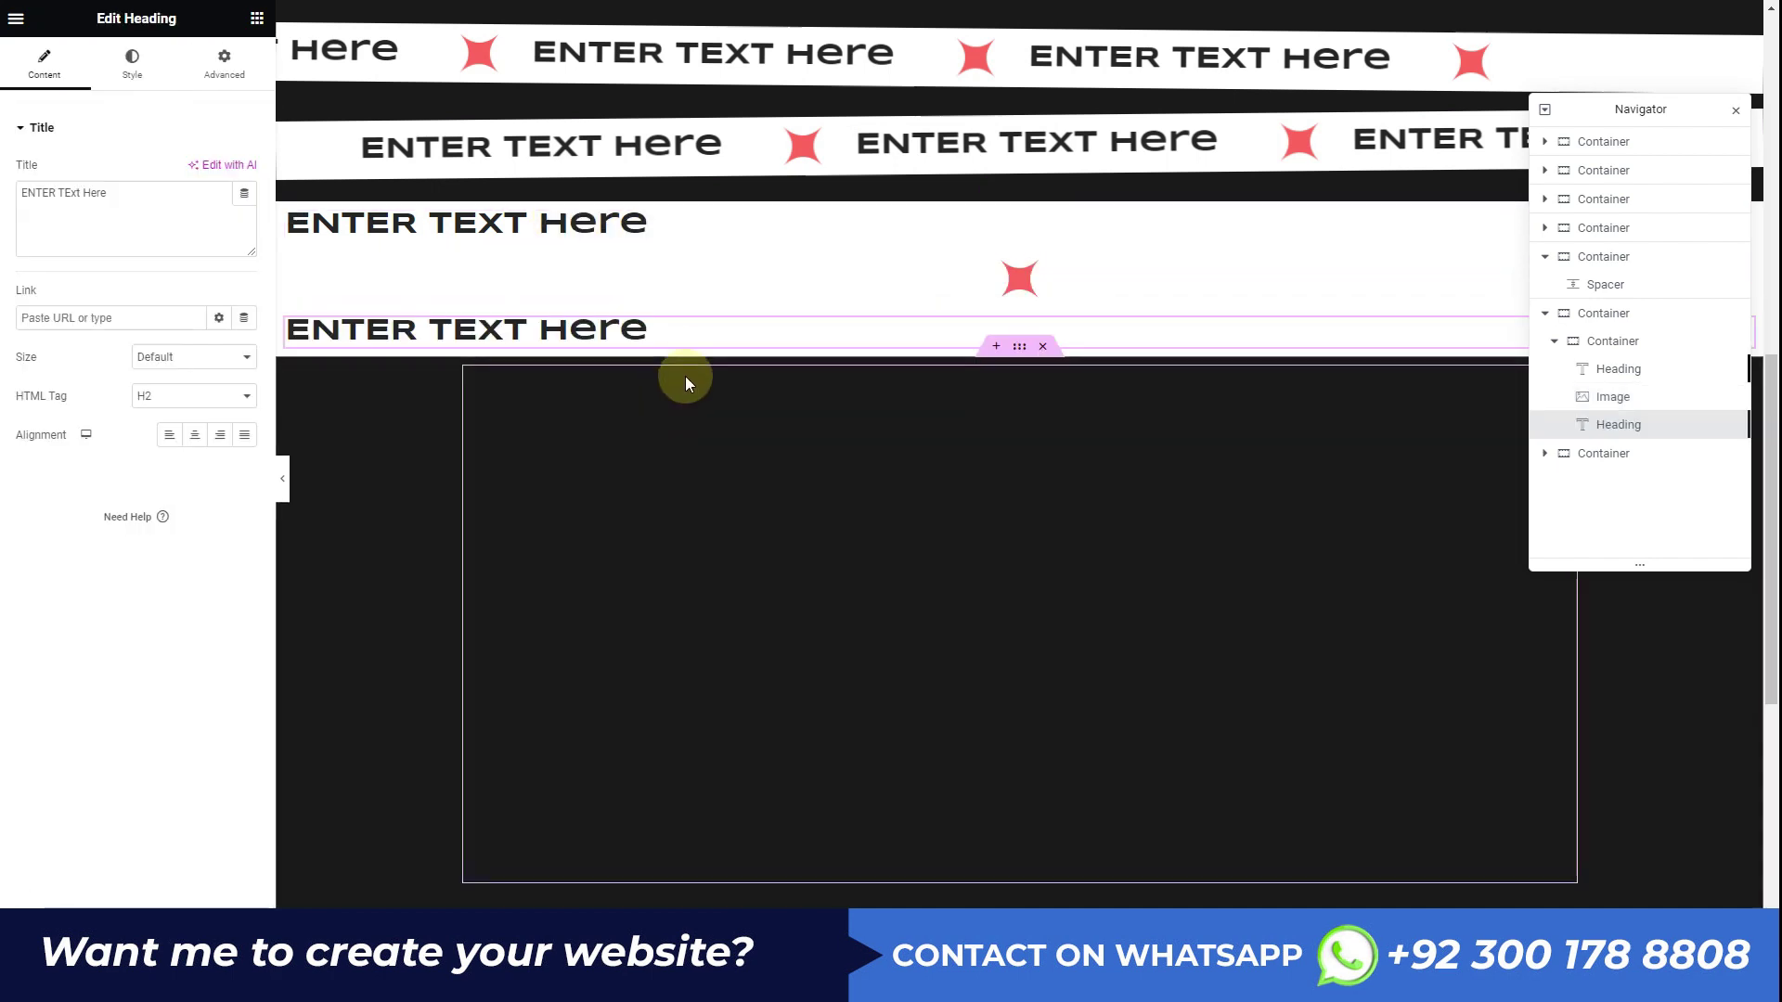
pyautogui.rightClick(1012, 277)
pyautogui.click(1034, 369)
pyautogui.rightClick(825, 331)
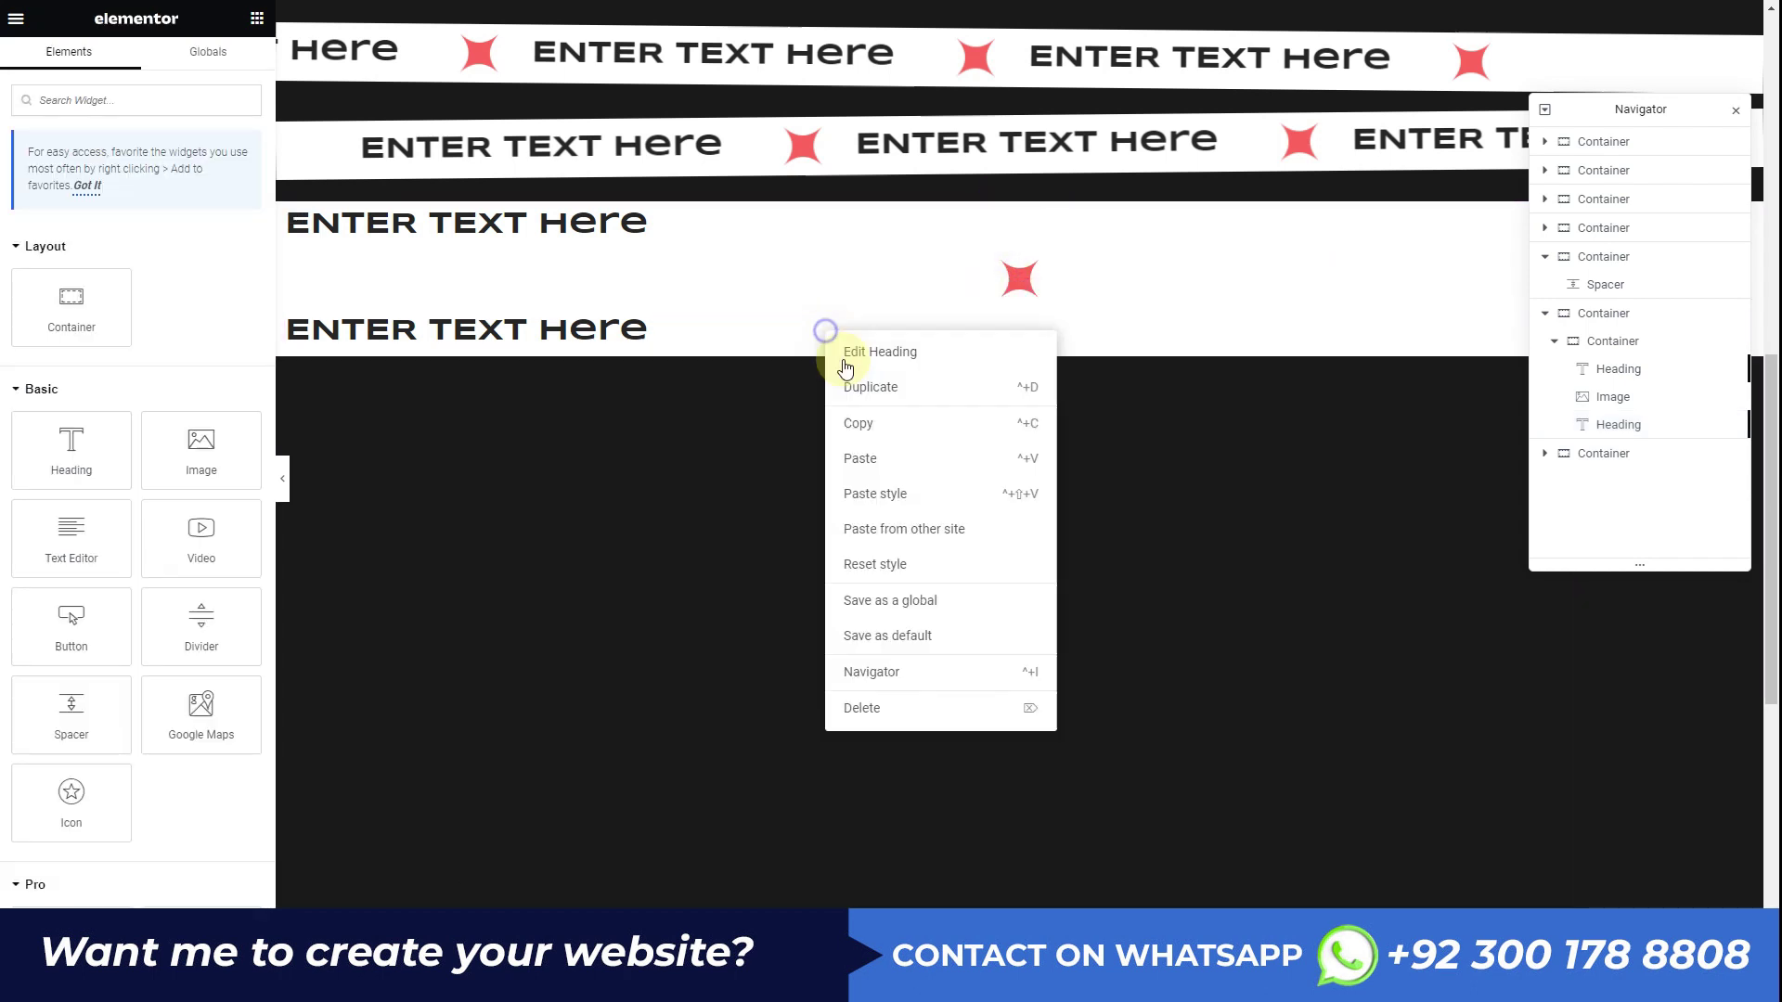
pyautogui.click(863, 458)
# Step: Add a third ENTER TEXT Here heading followed by its red star
pyautogui.rightClick(639, 321)
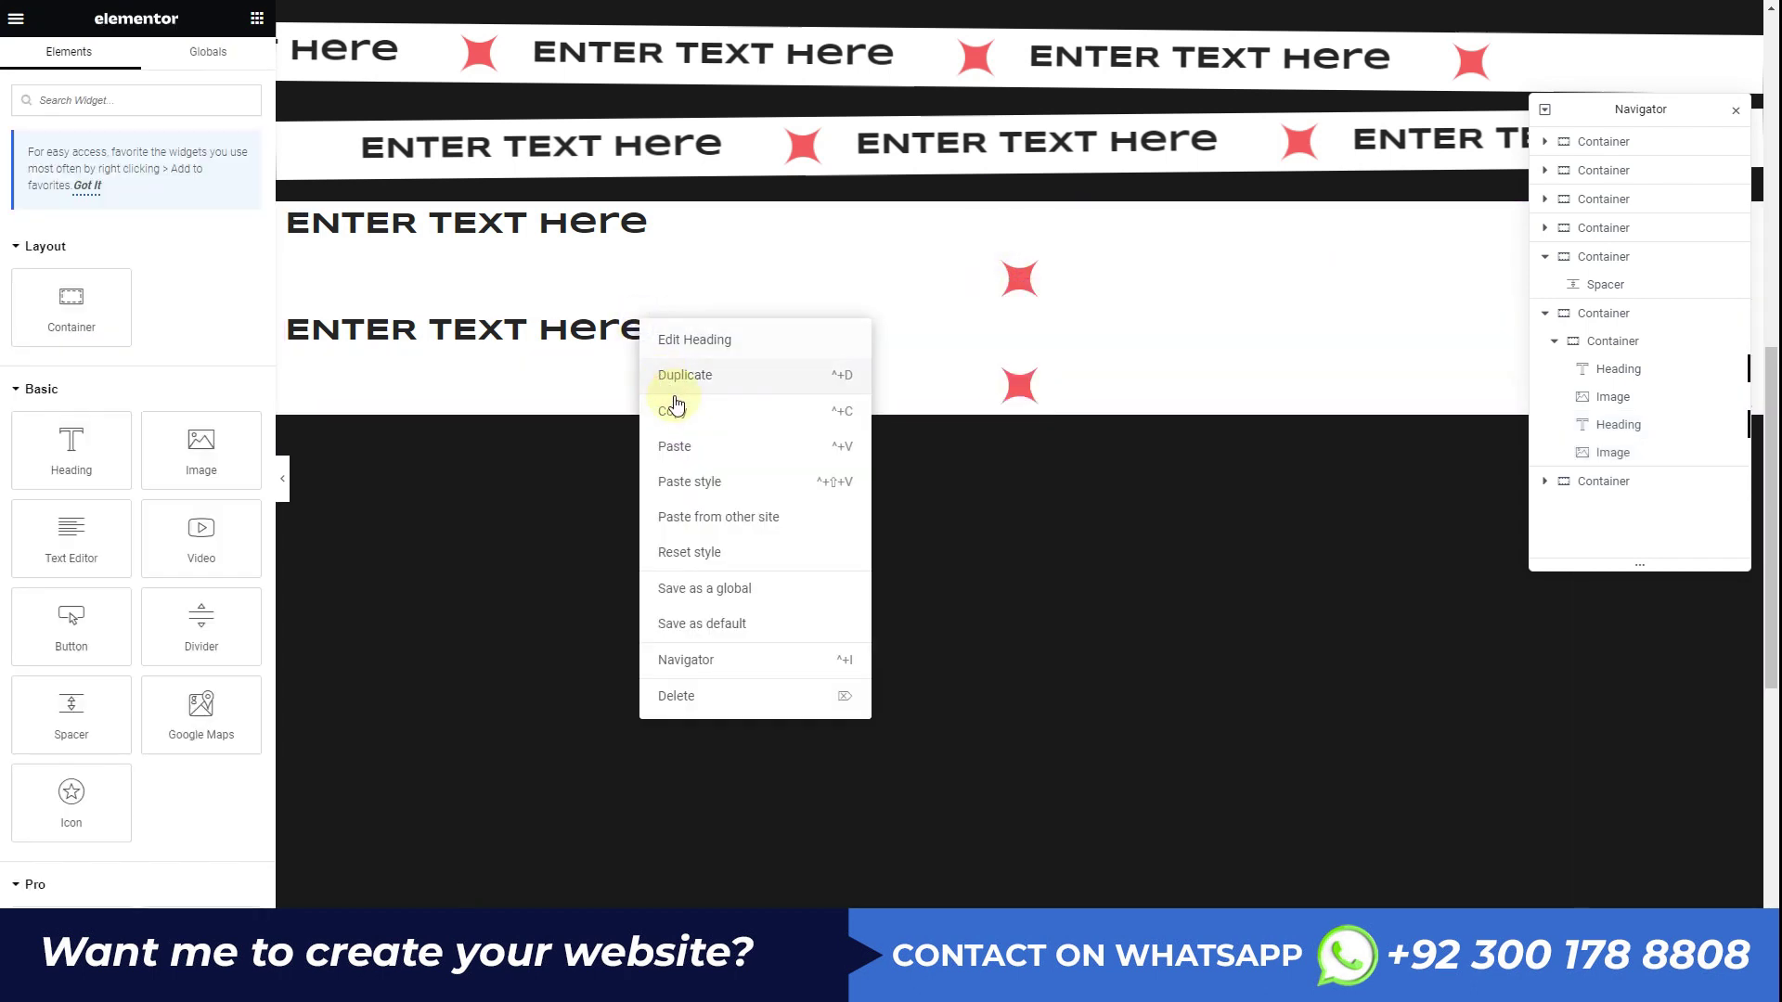
pyautogui.click(675, 409)
pyautogui.rightClick(722, 382)
pyautogui.click(779, 510)
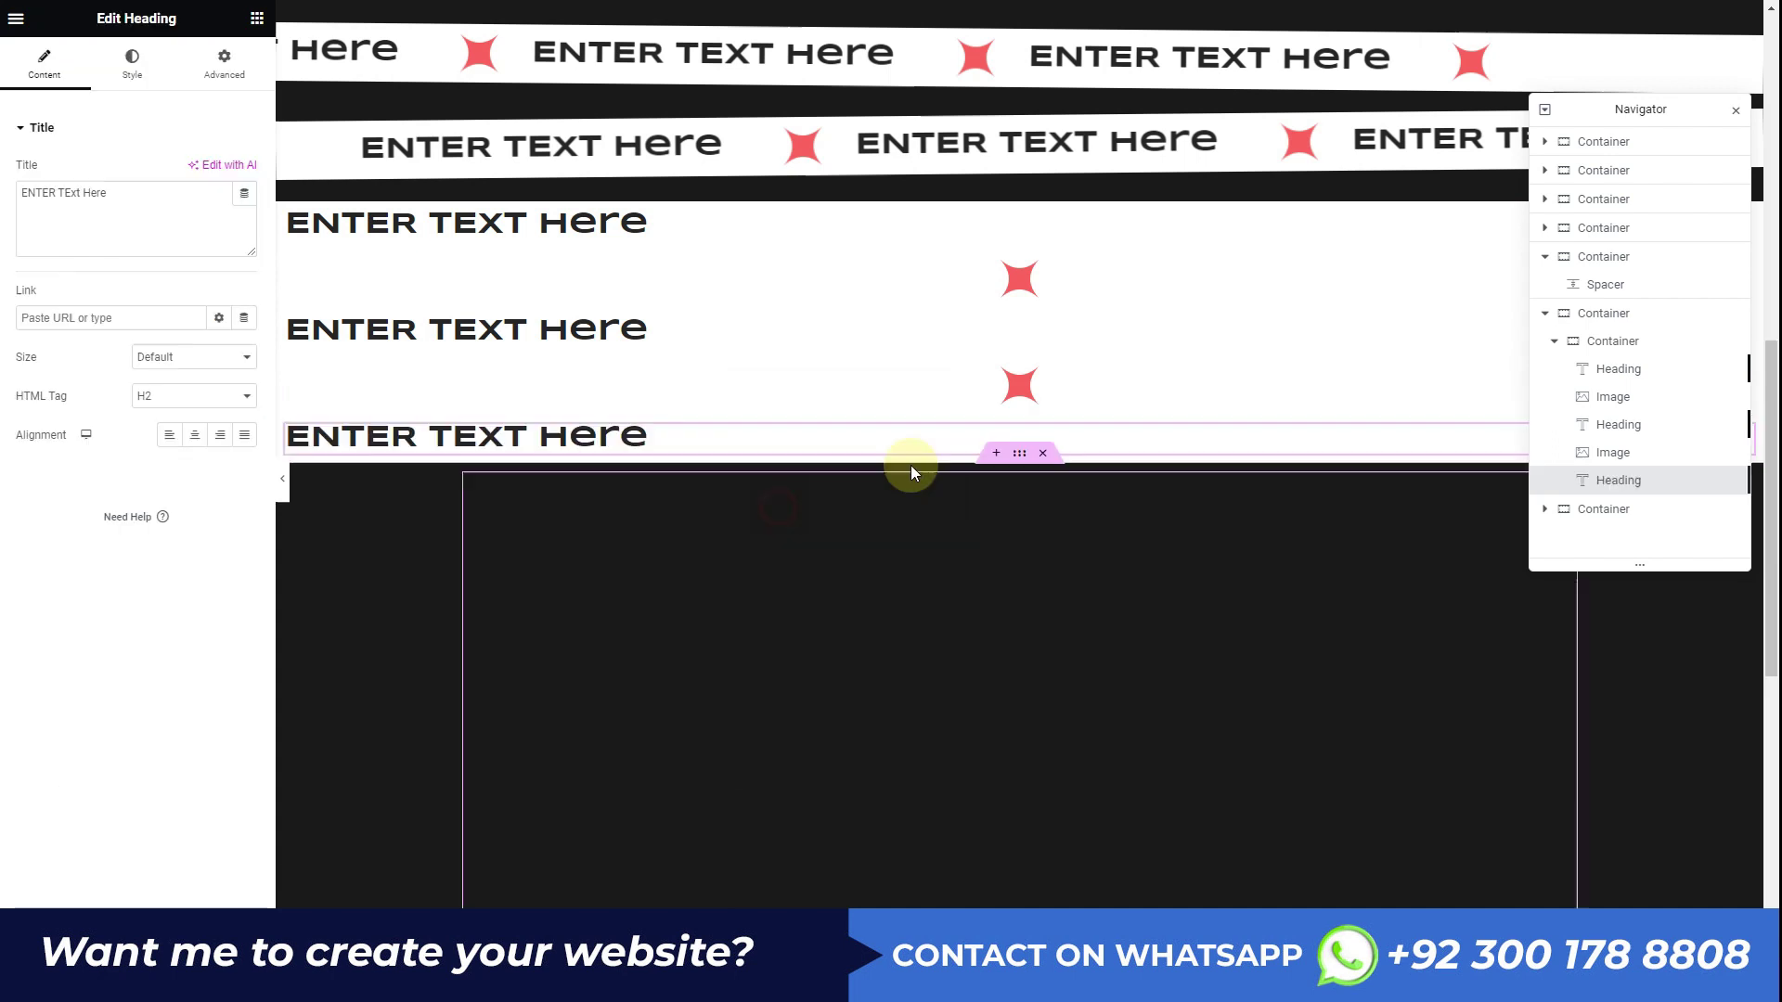
pyautogui.rightClick(1025, 385)
pyautogui.click(1056, 477)
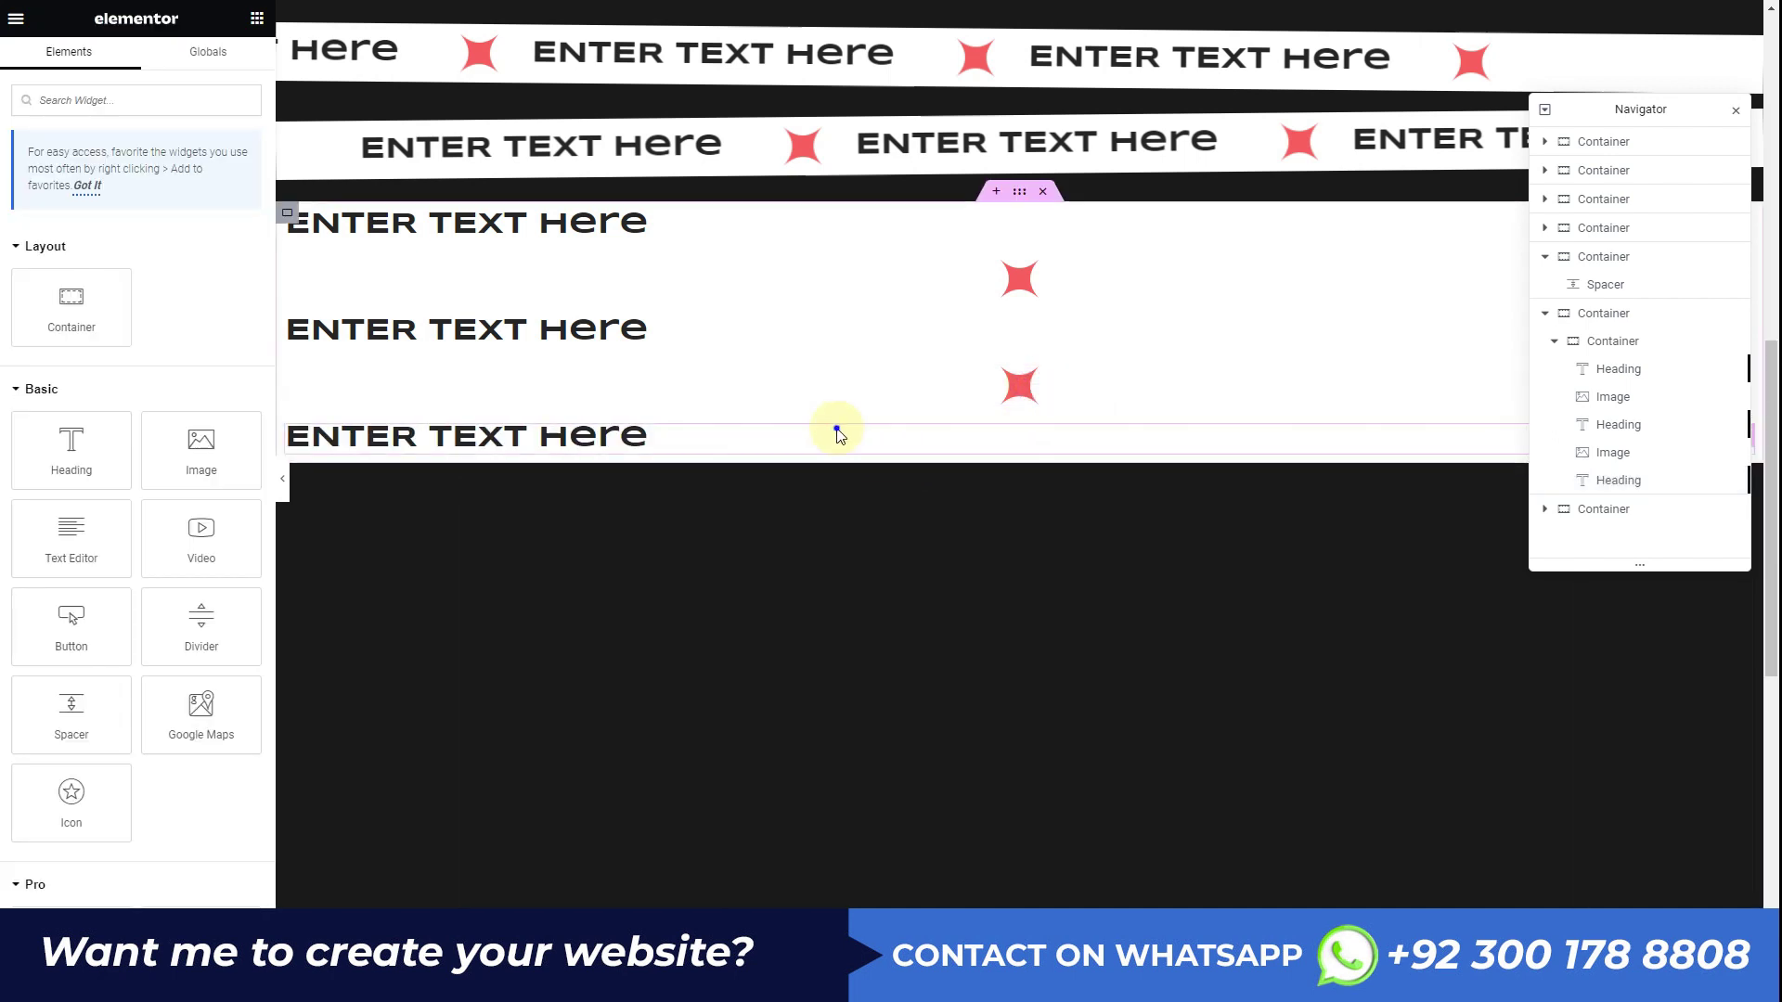
pyautogui.rightClick(840, 437)
pyautogui.click(907, 557)
pyautogui.click(434, 223)
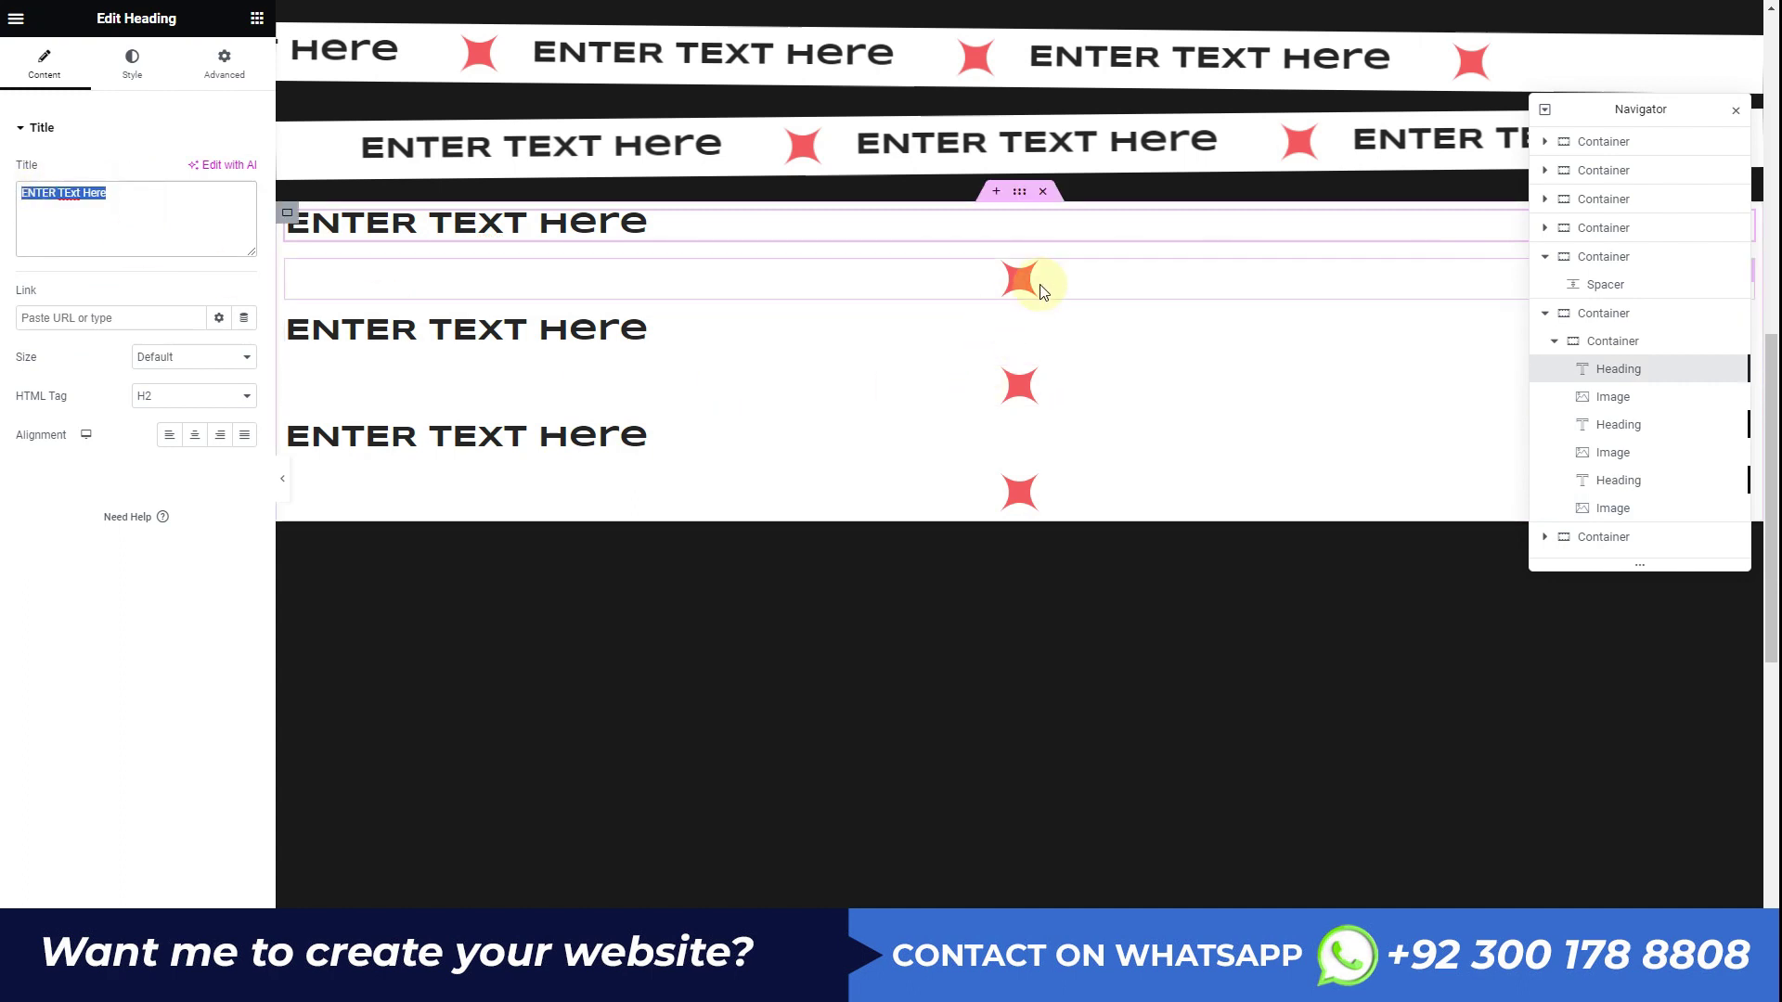
pyautogui.click(1023, 278)
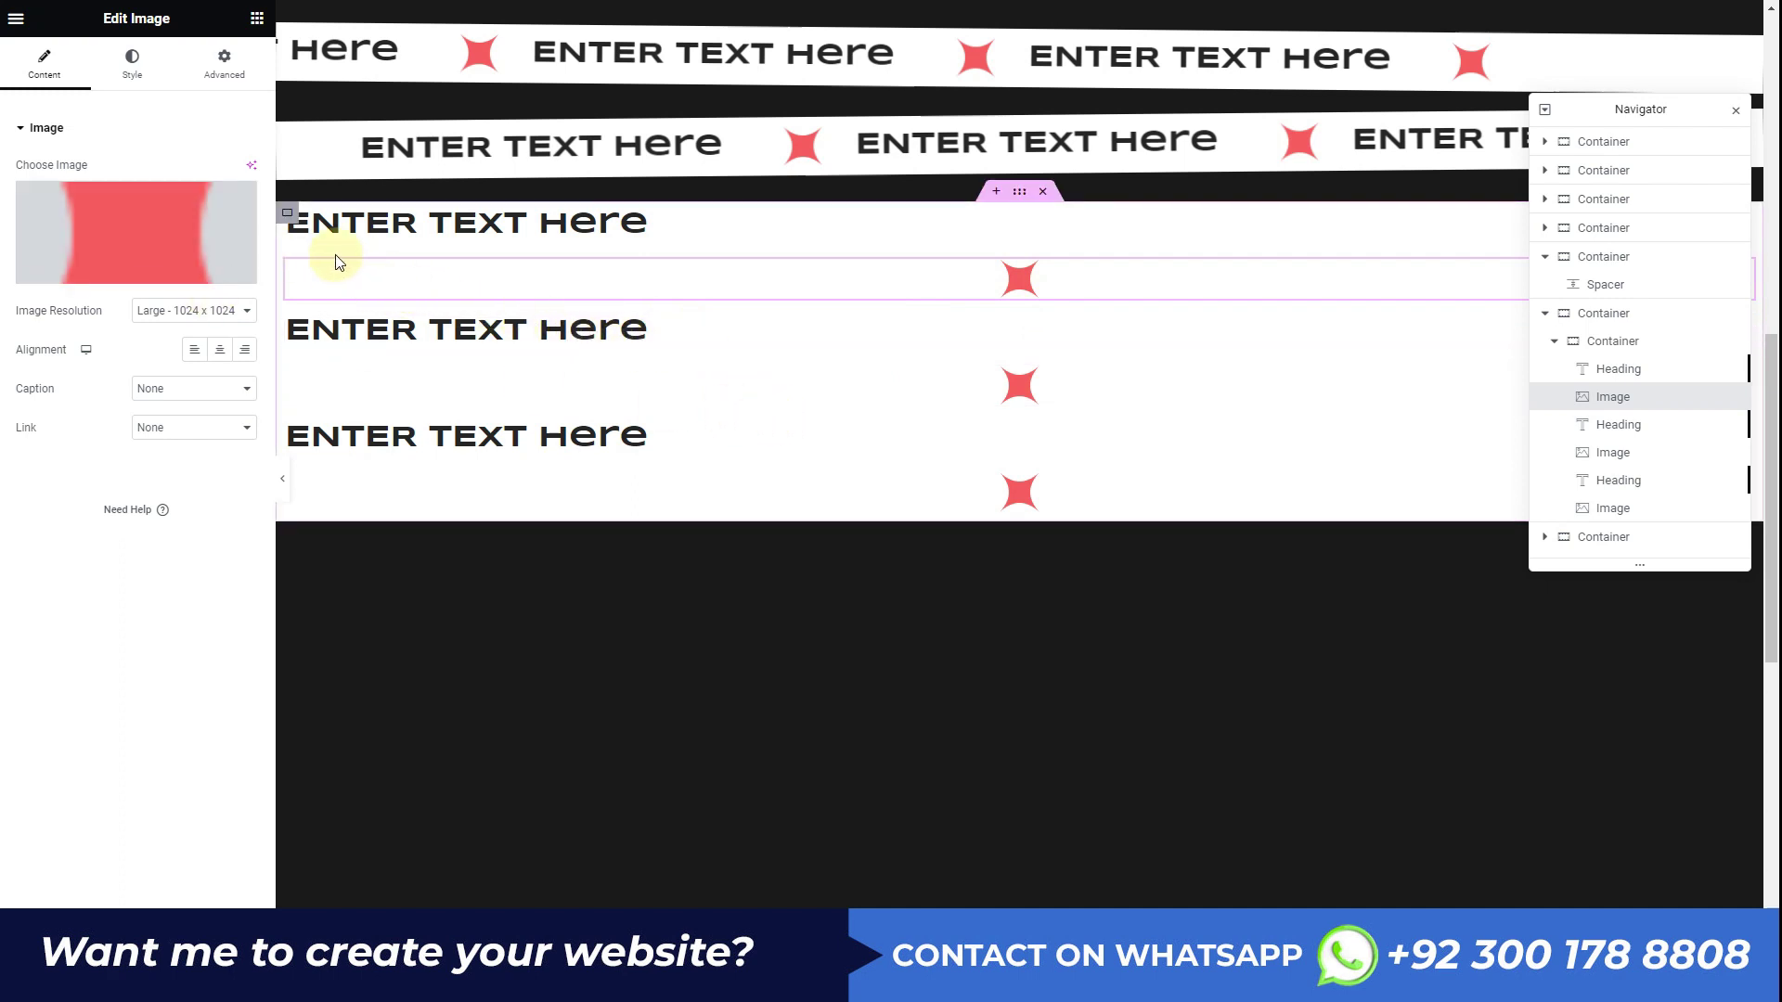
# Step: Set the third strip's inner container Direction to Row - horizontal and Align Items to Center
pyautogui.click(1585, 346)
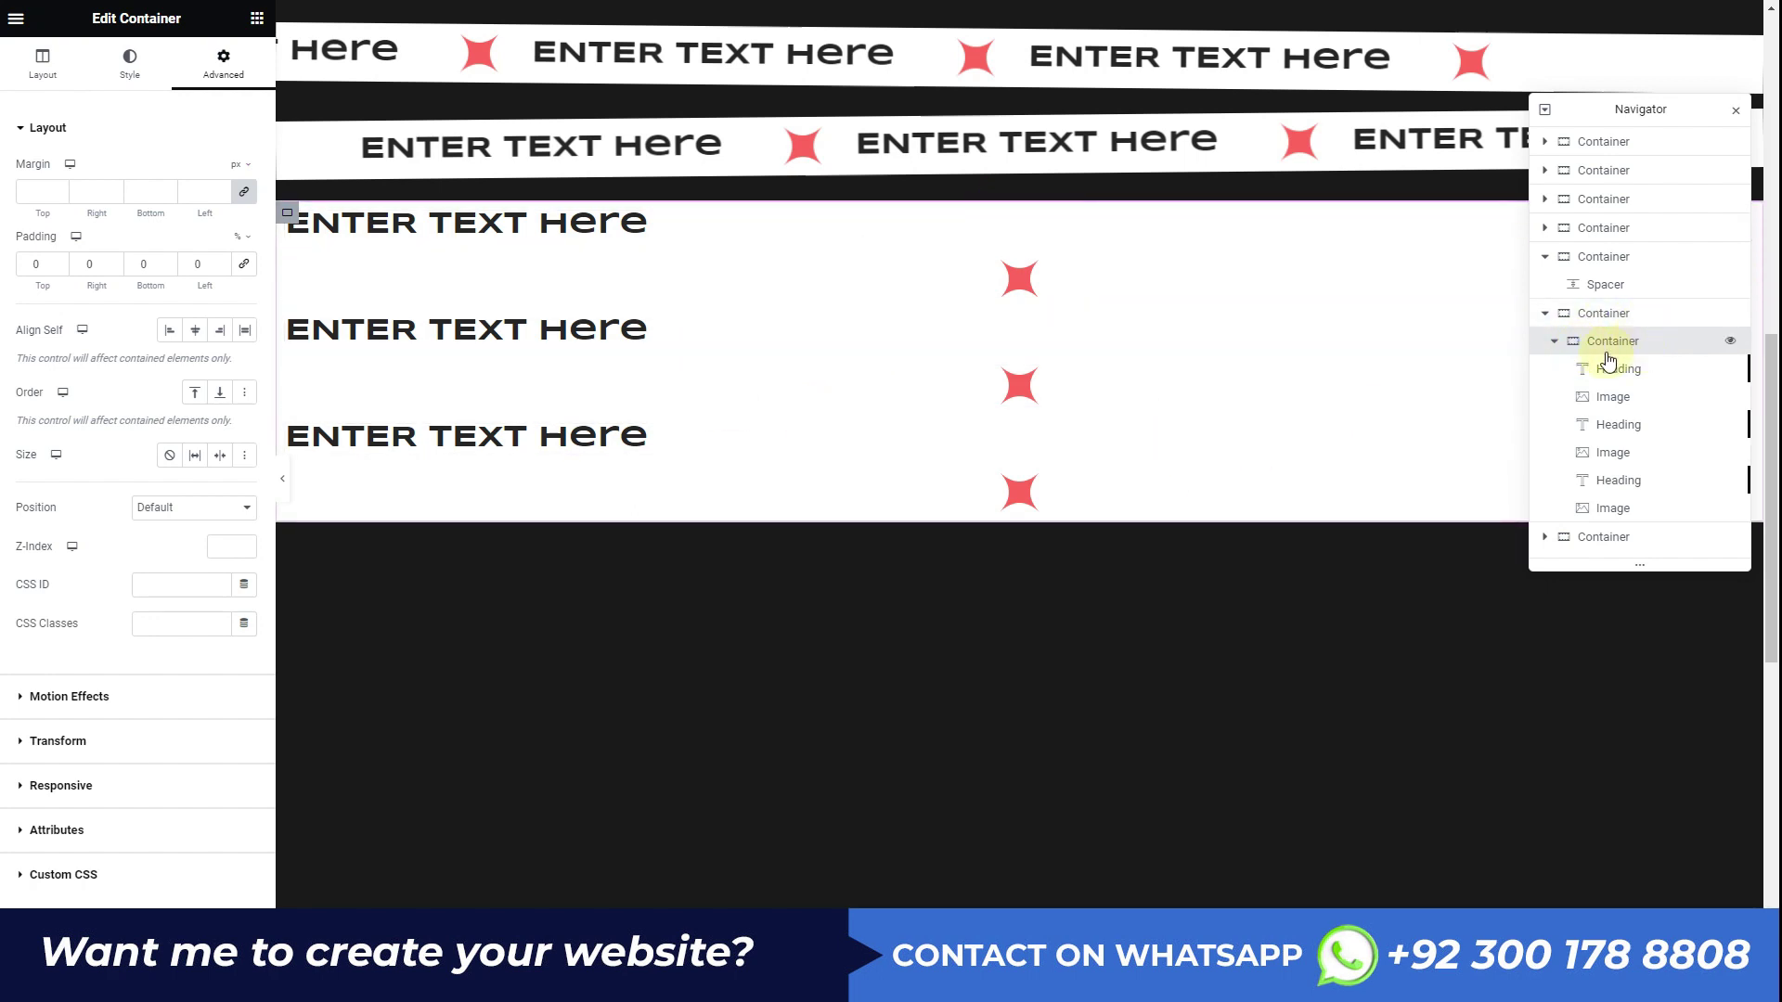
pyautogui.click(51, 78)
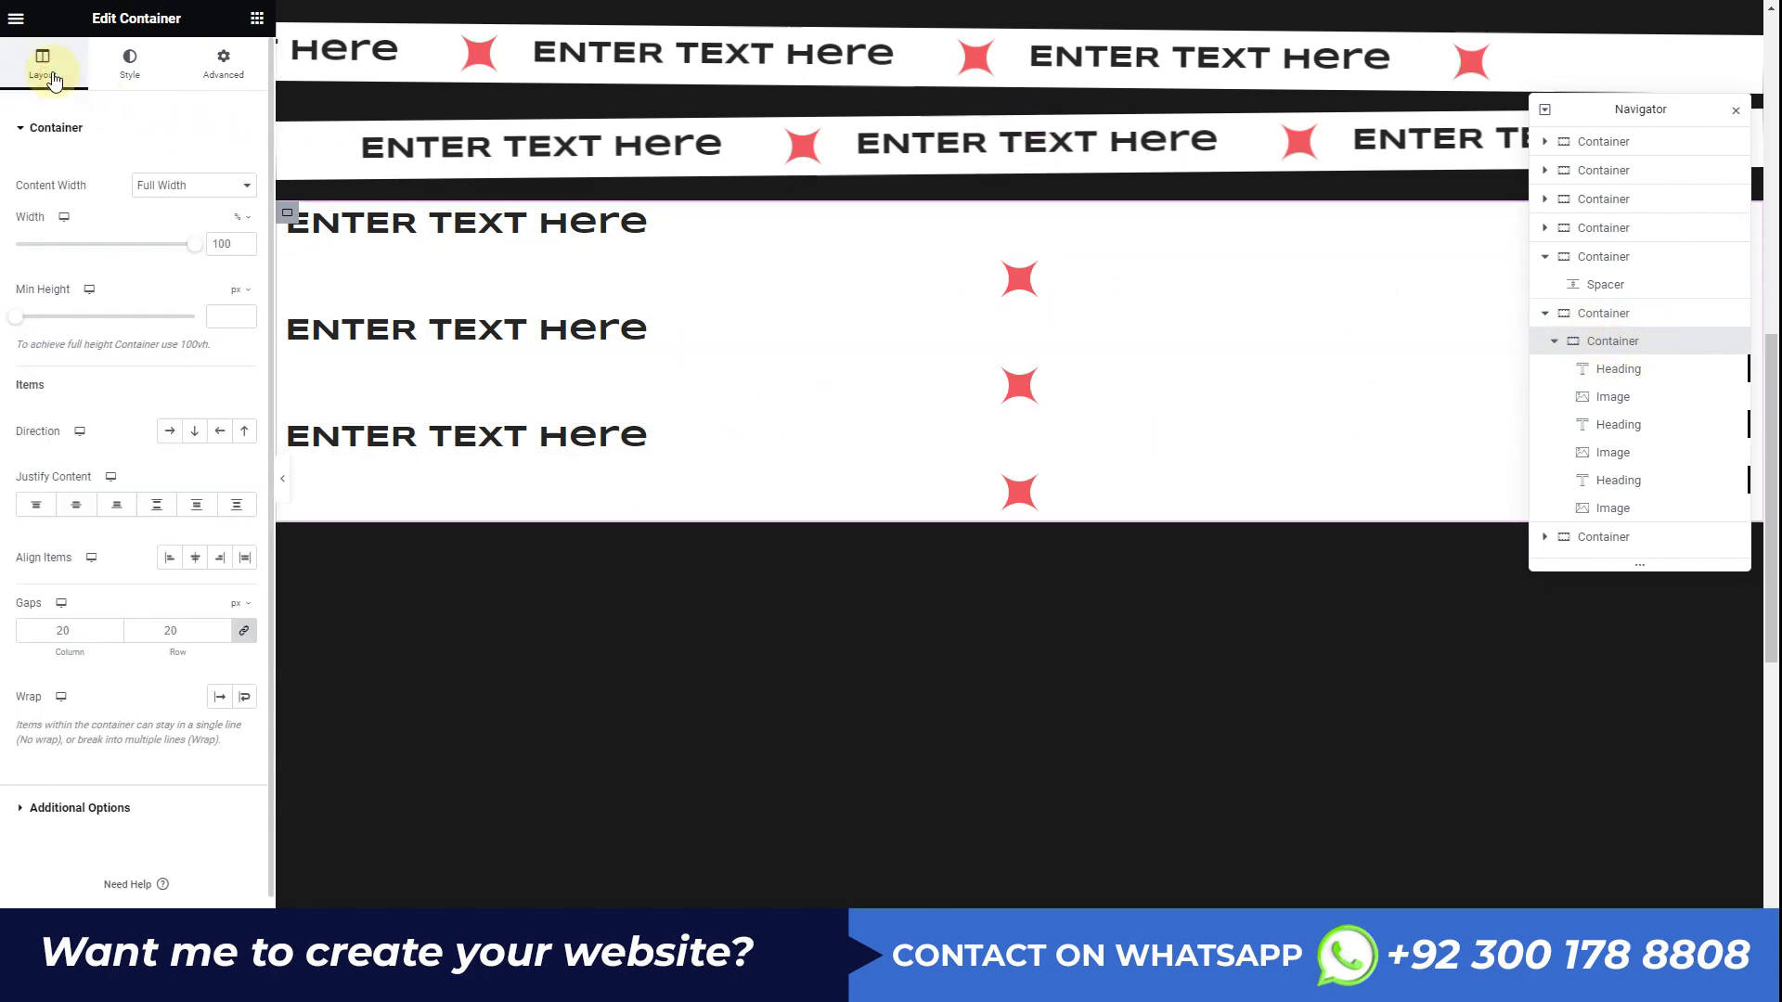
pyautogui.click(171, 432)
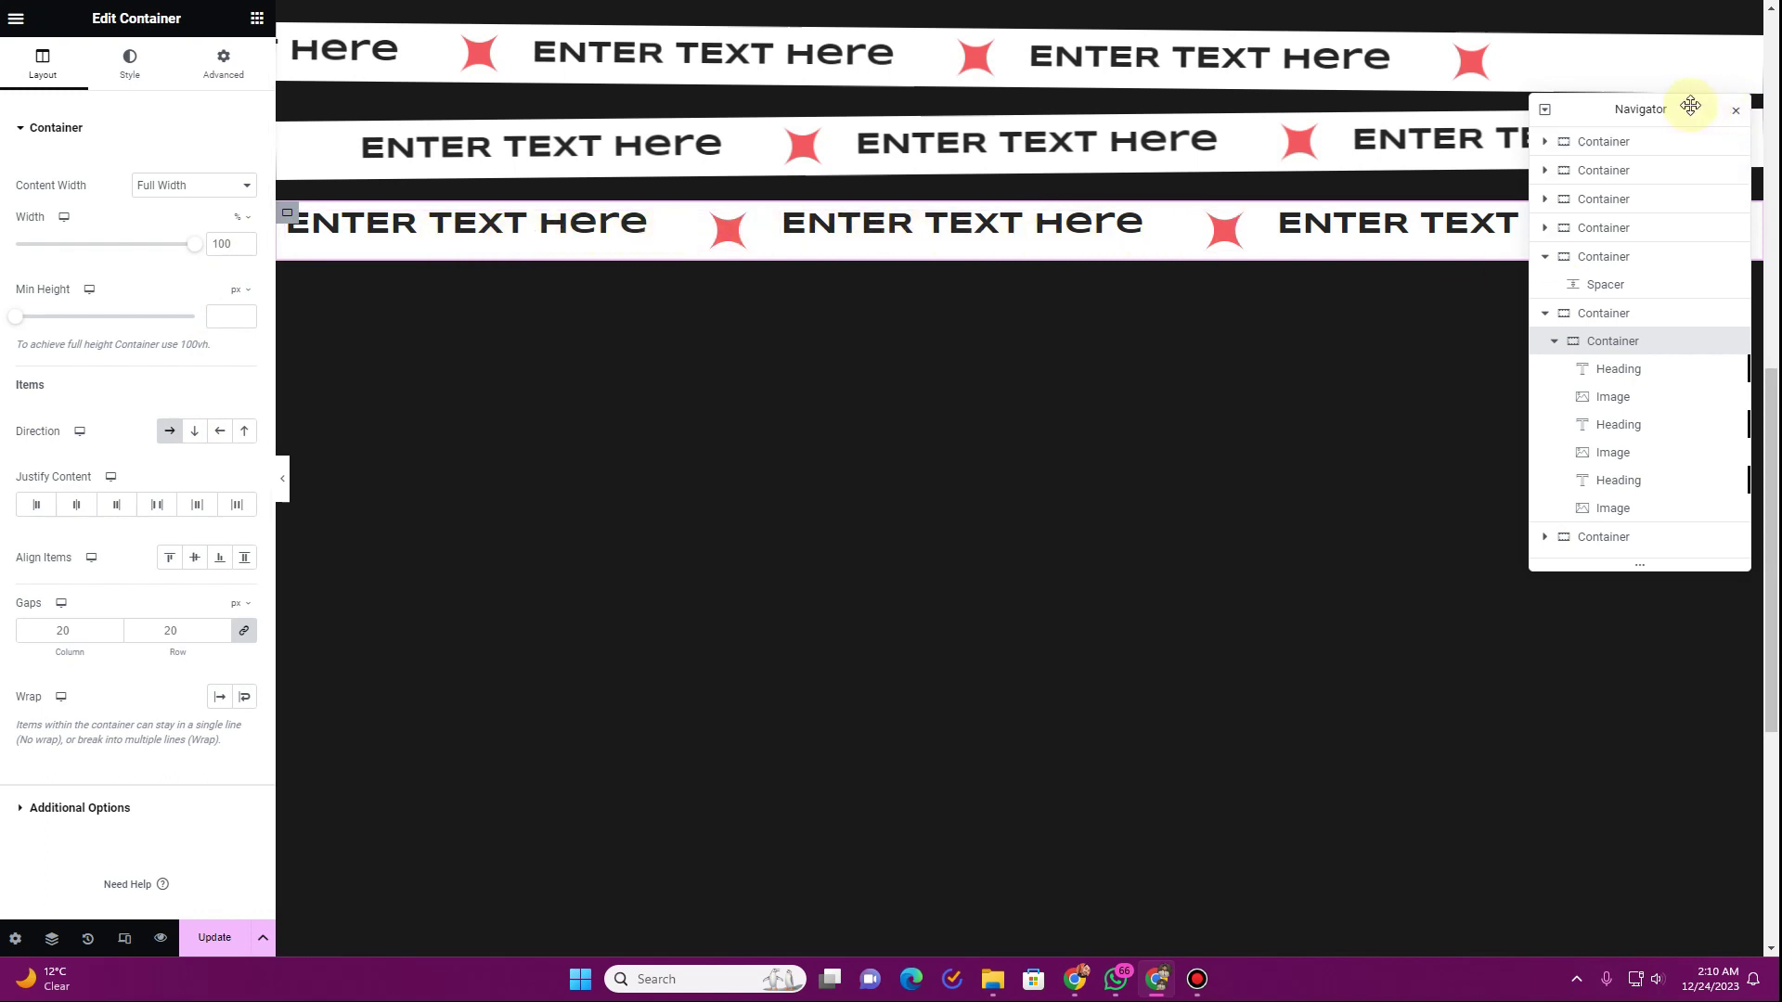
pyautogui.moveTo(1687, 102); pyautogui.dragTo(1500, 327)
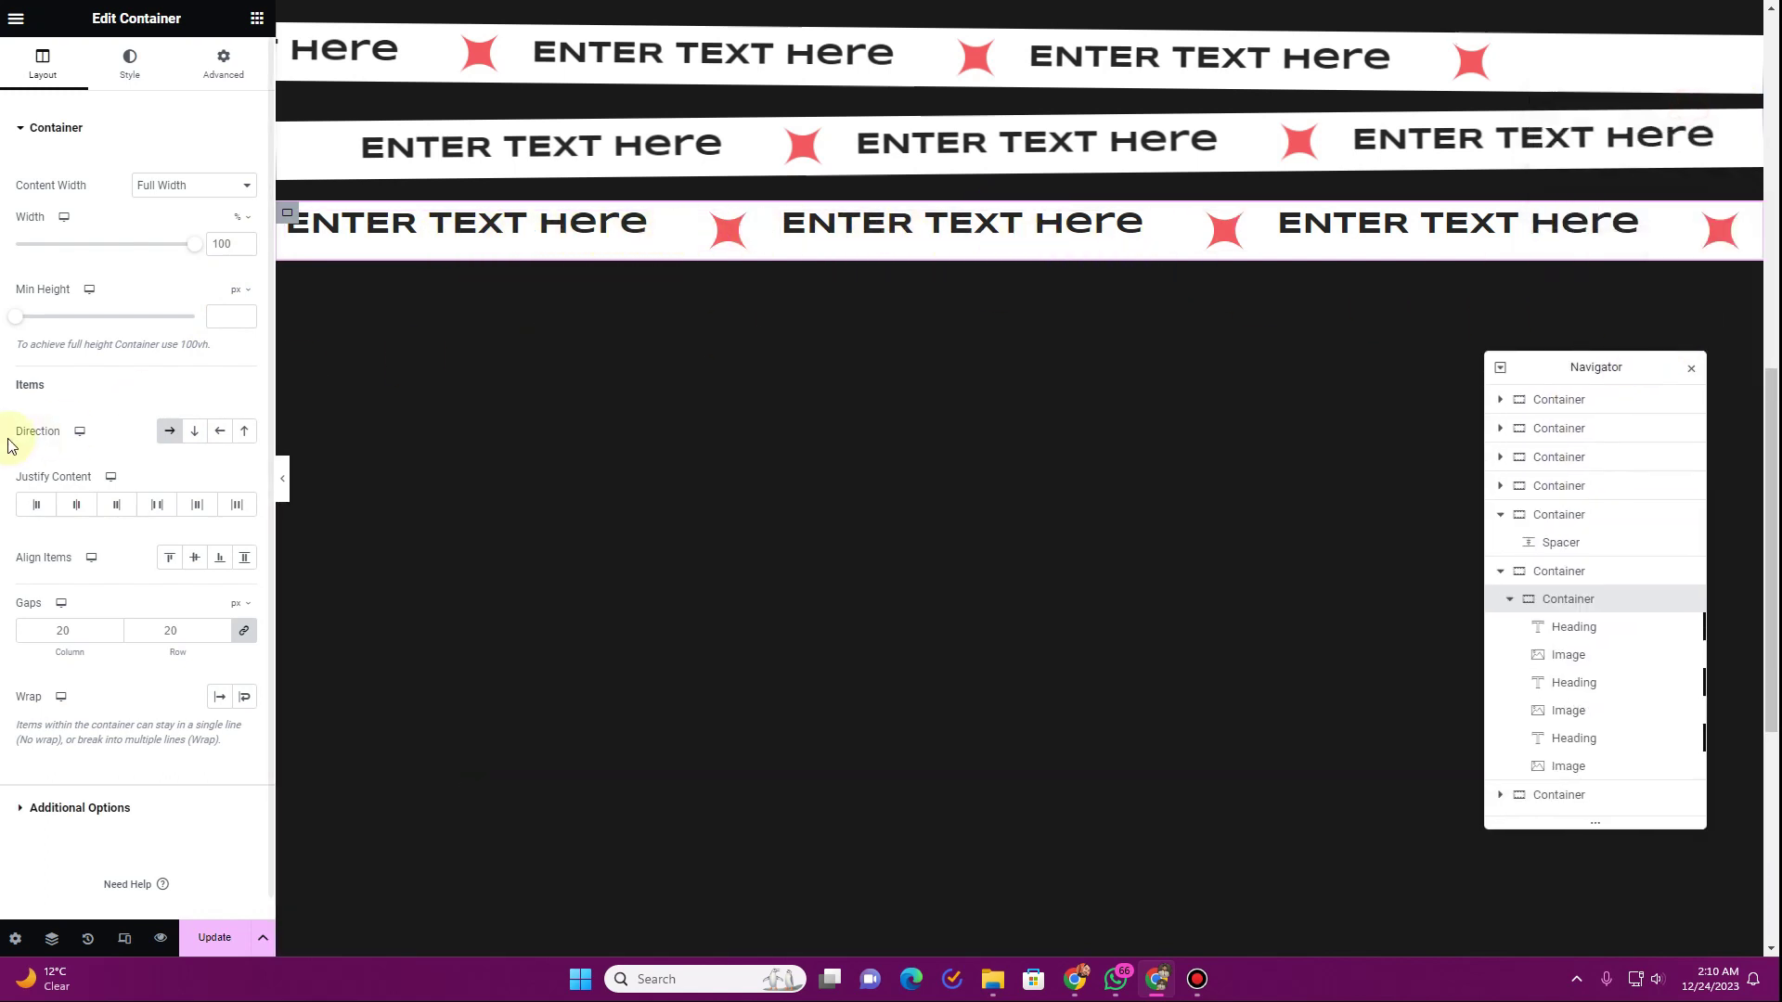
pyautogui.click(198, 560)
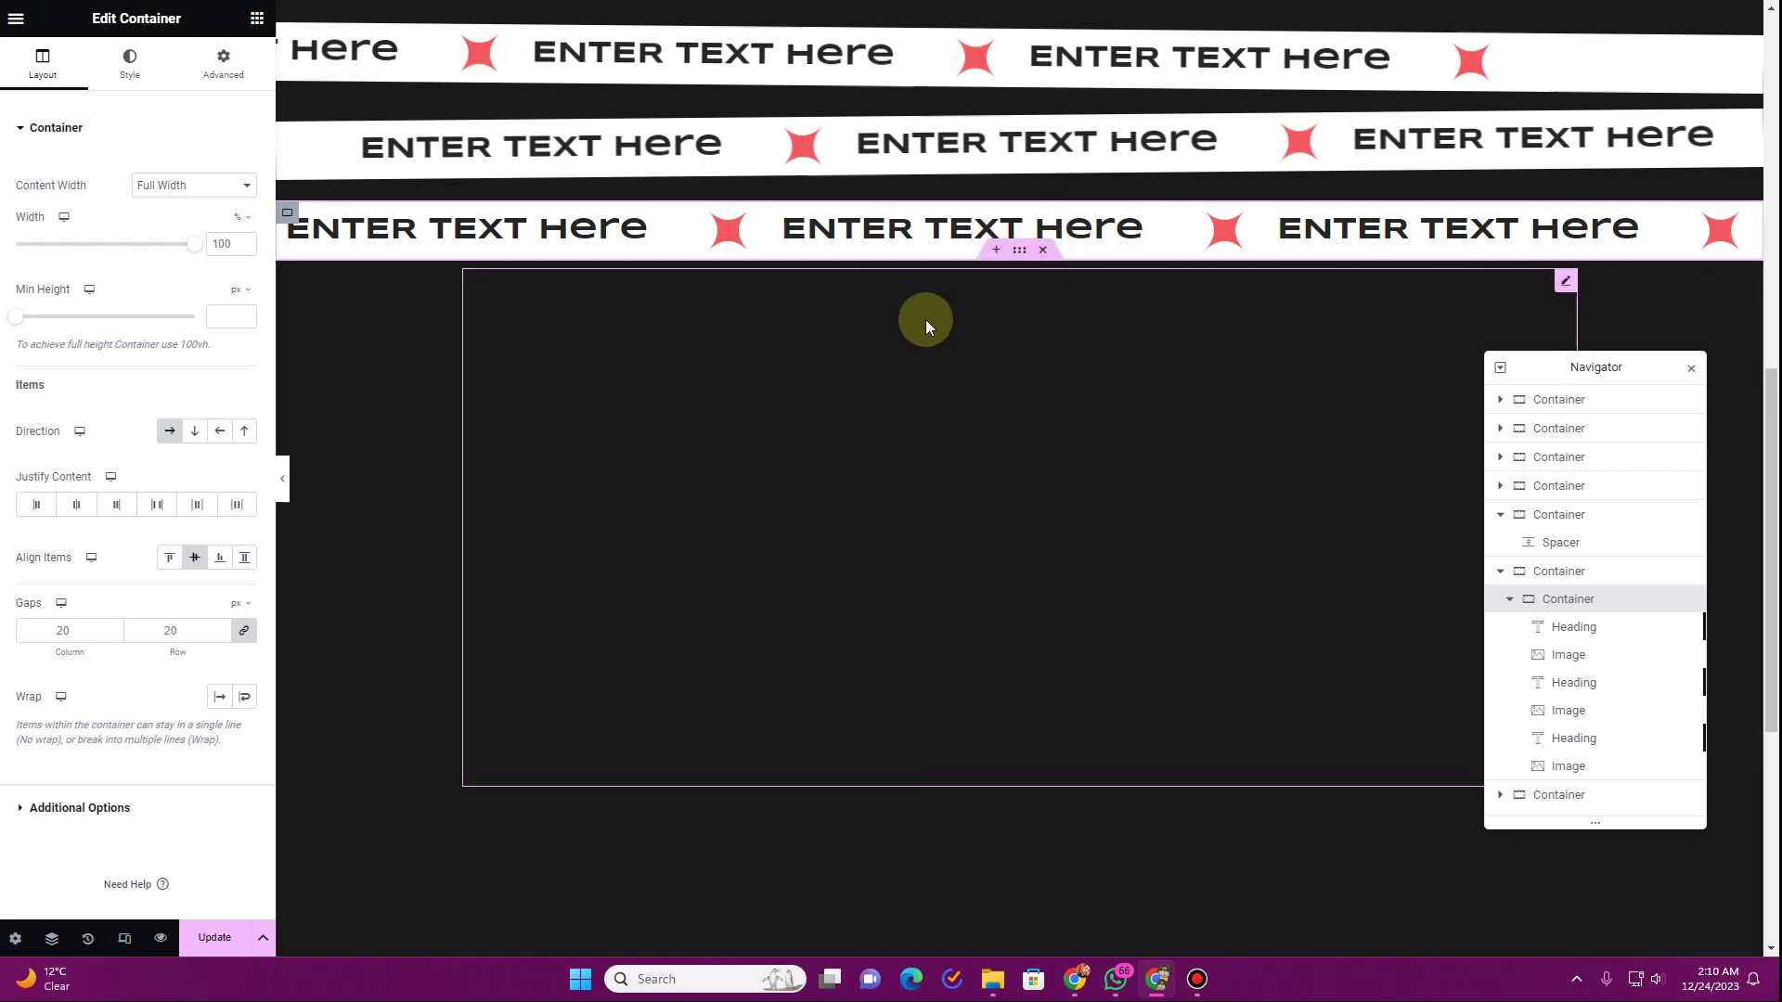
pyautogui.scroll(4, 926, 320)
pyautogui.scroll(-4, 926, 319)
pyautogui.scroll(3, 928, 318)
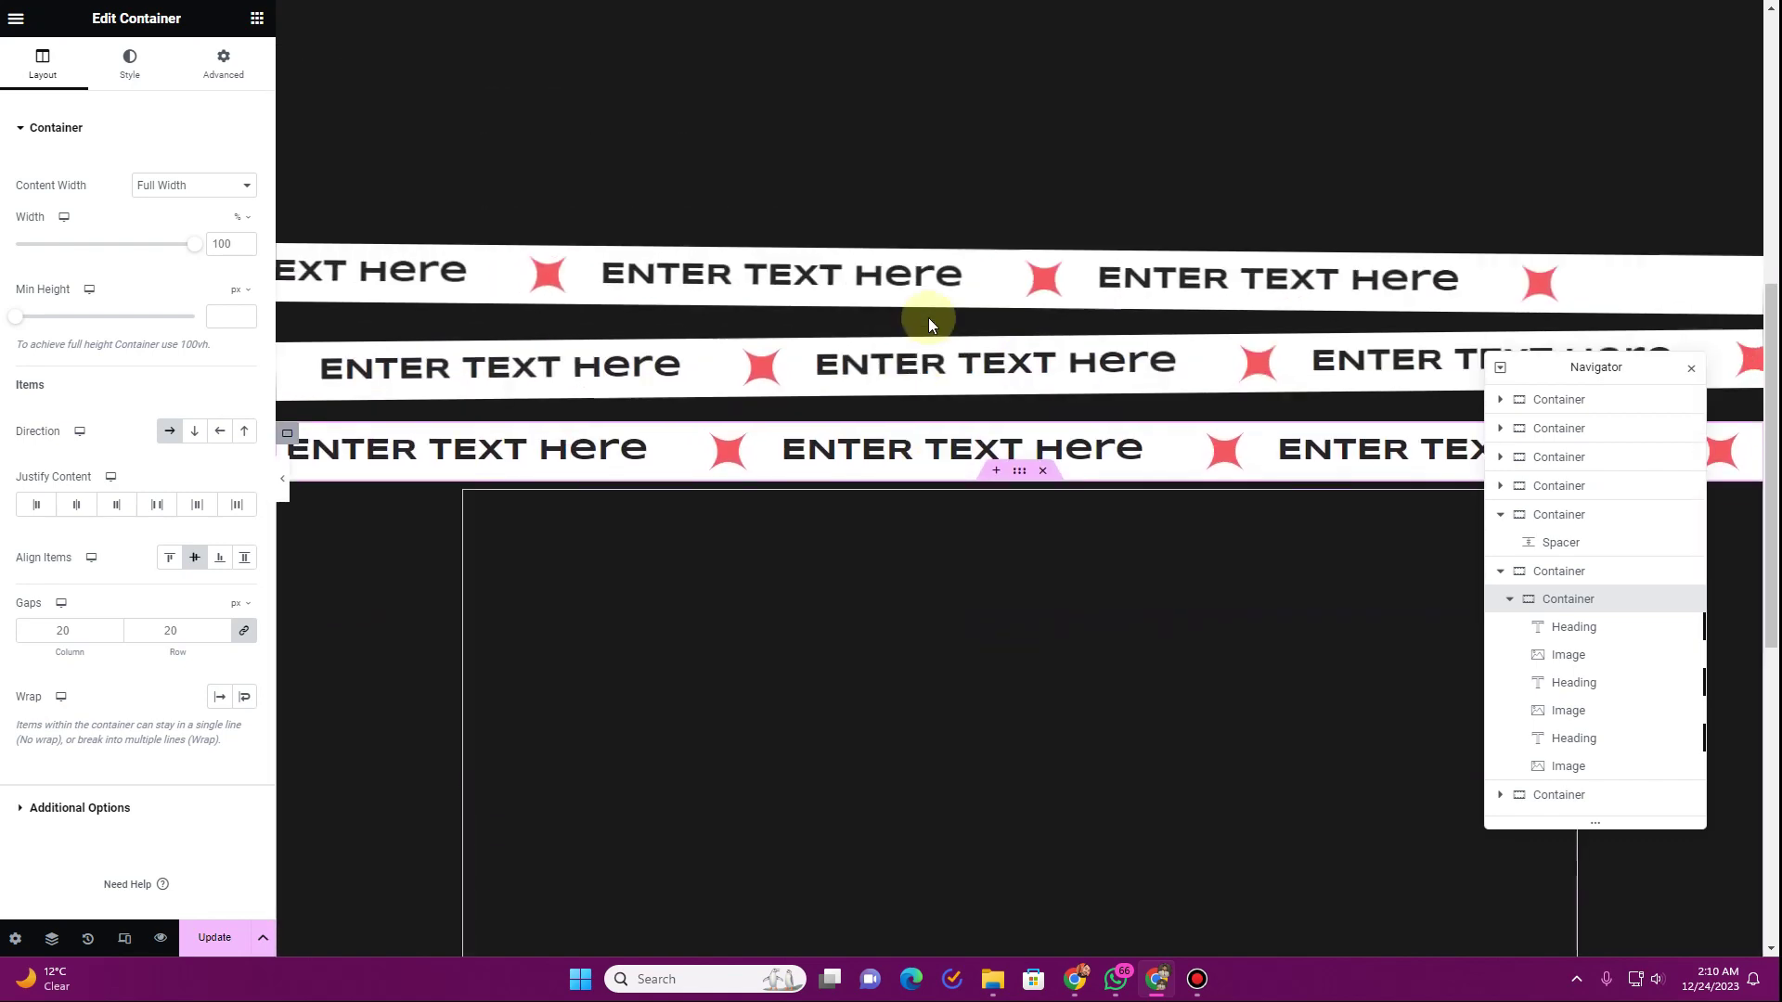
pyautogui.scroll(-3, 928, 325)
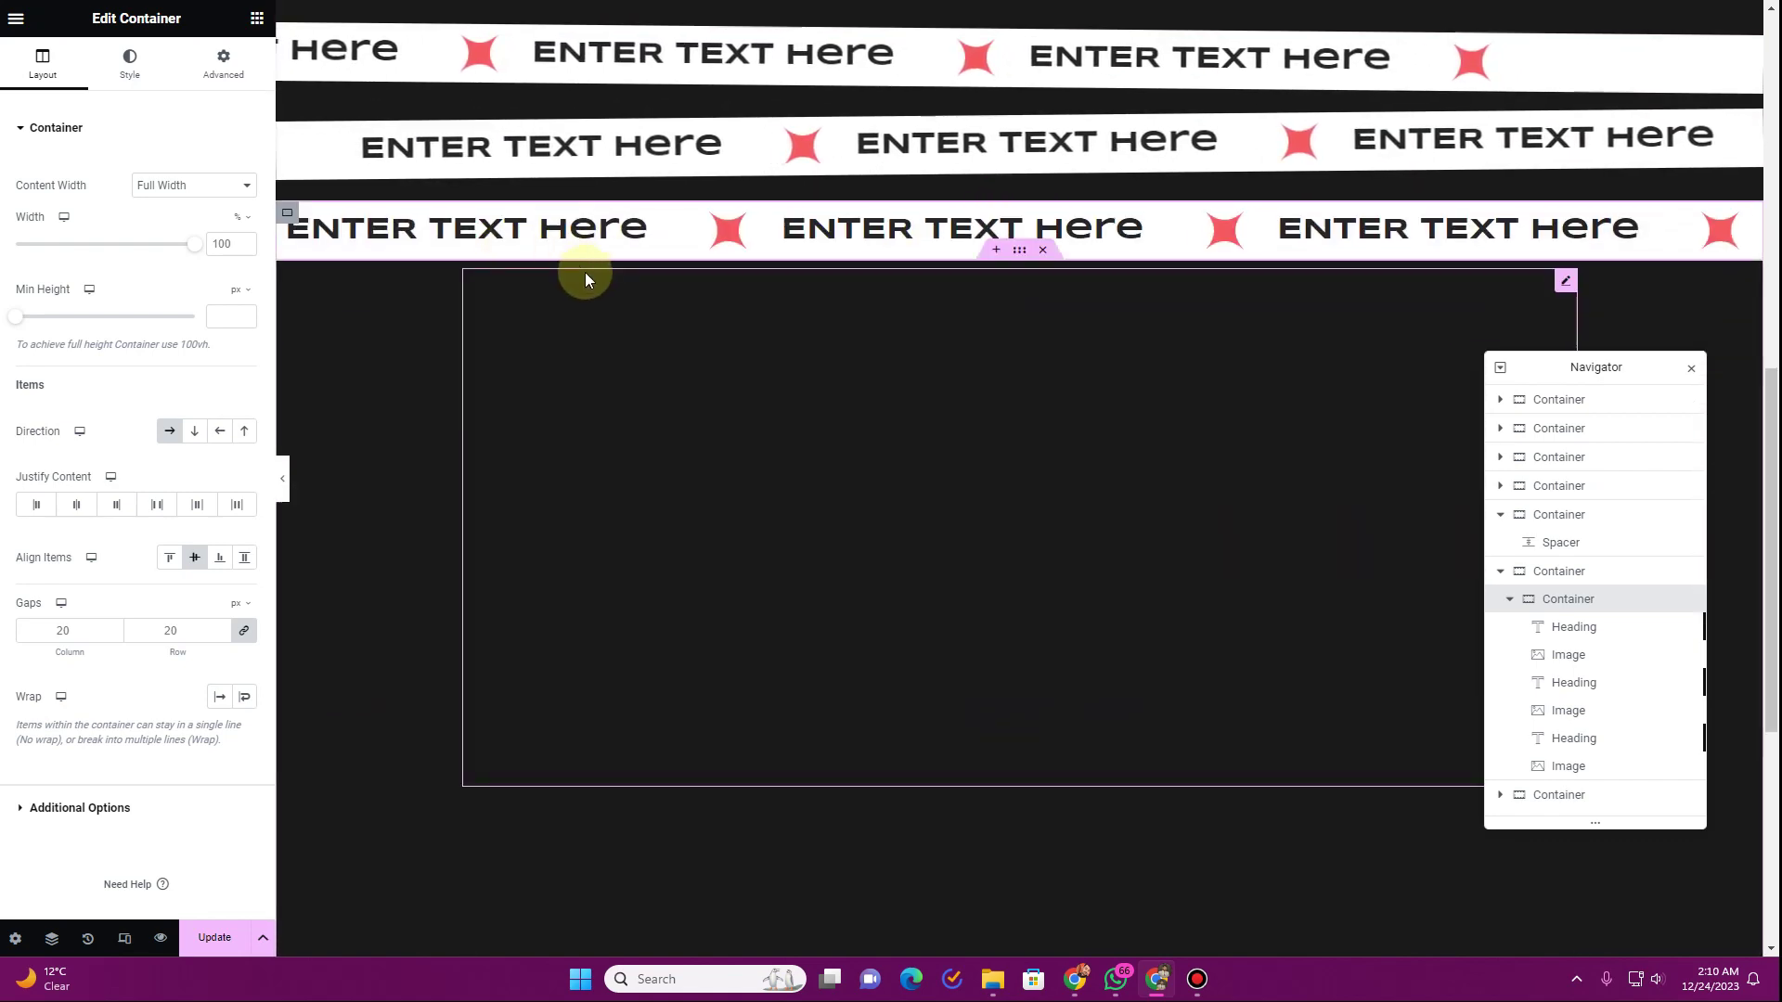
# Step: Expand Motion Effects under the inner container's Advanced settings, with Scrolling Effects still Off
pyautogui.scroll(1, 585, 271)
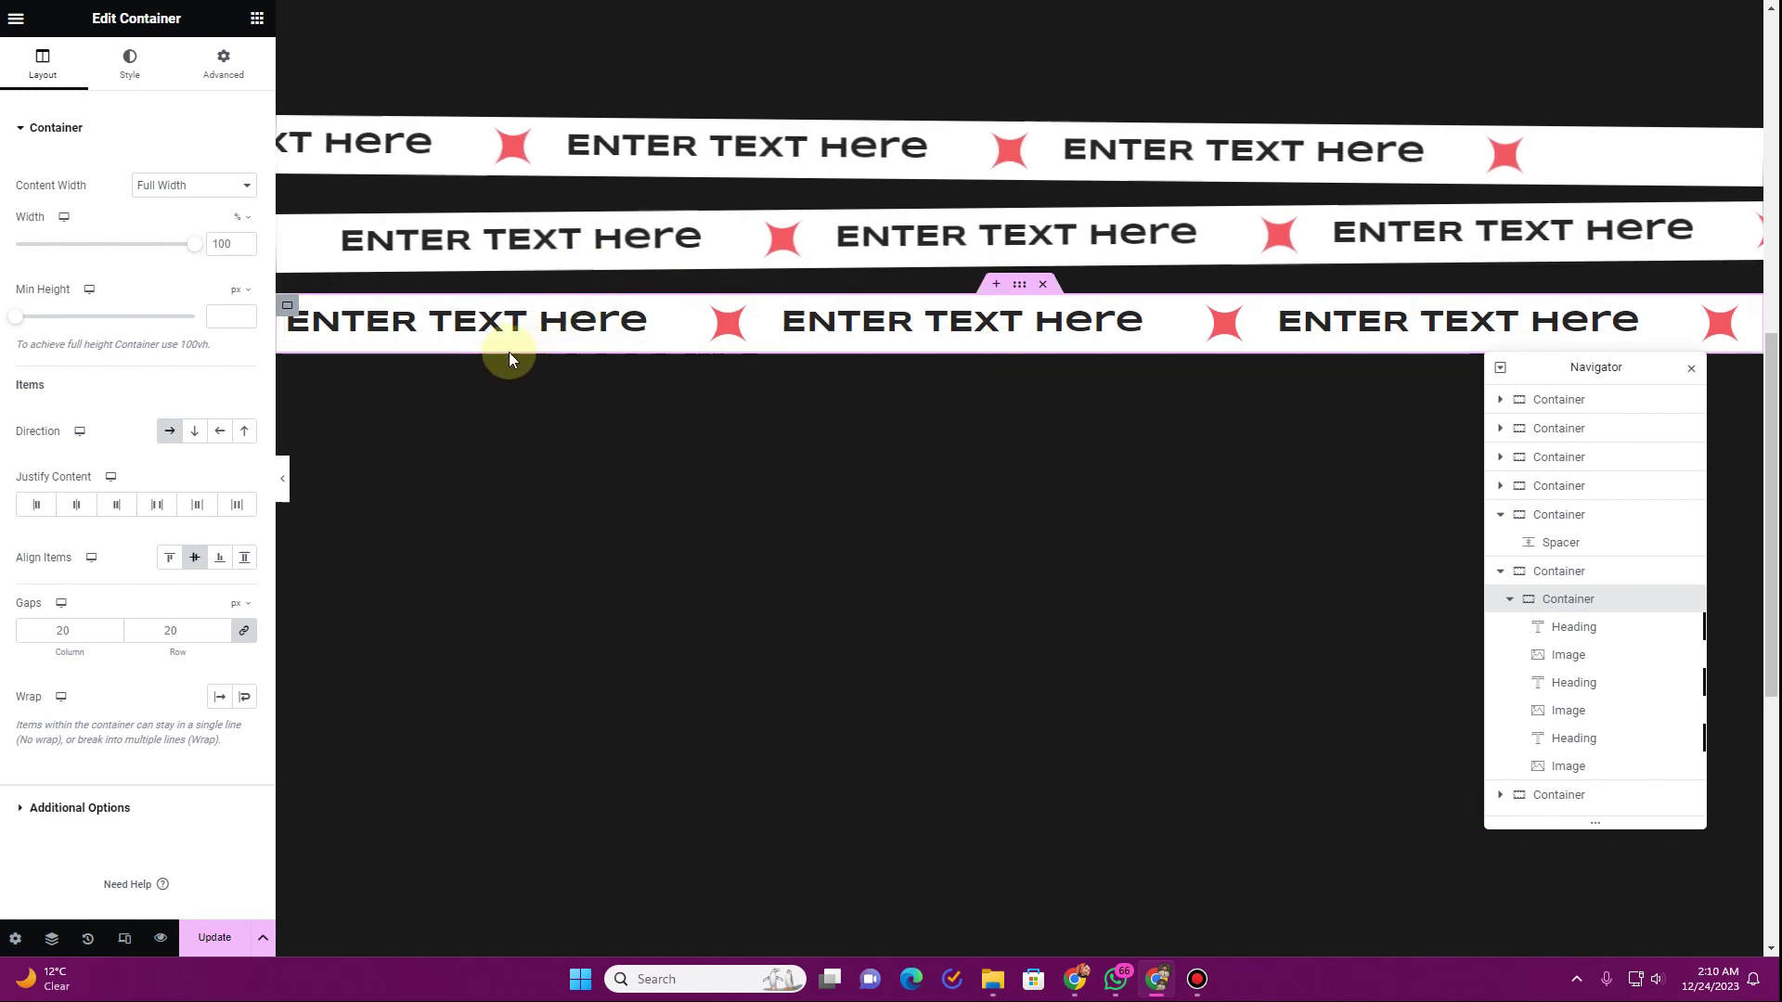
pyautogui.click(217, 83)
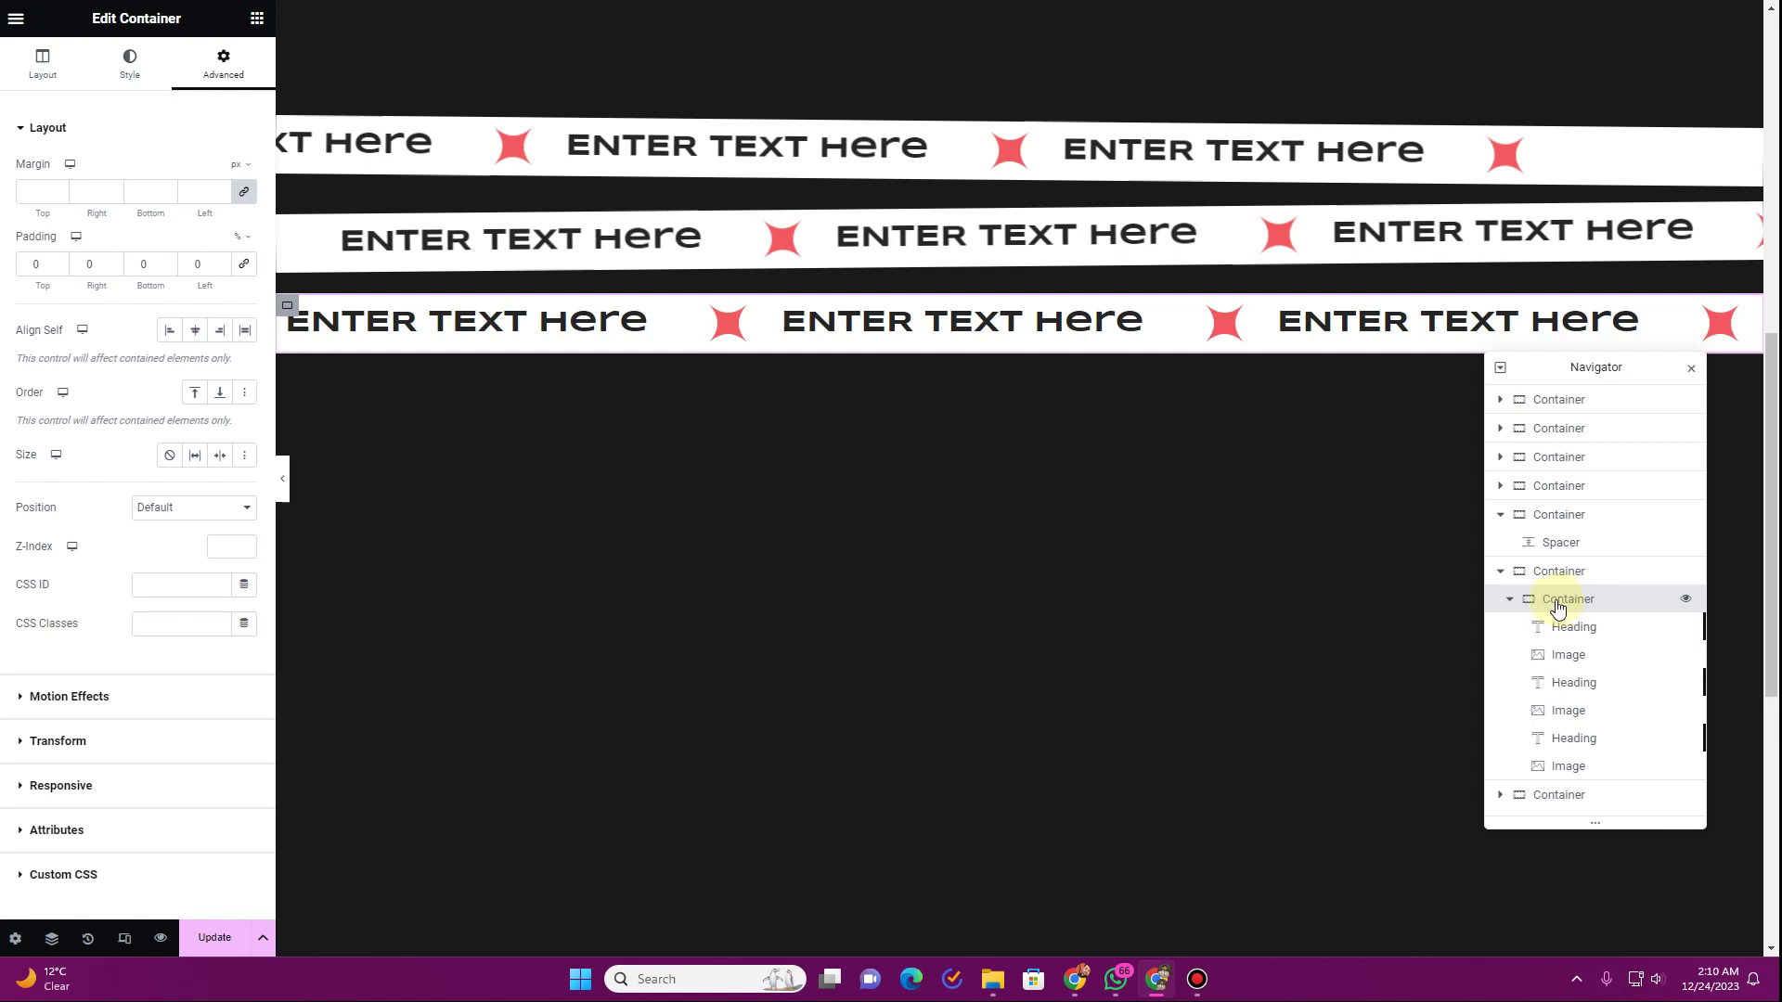
pyautogui.click(104, 708)
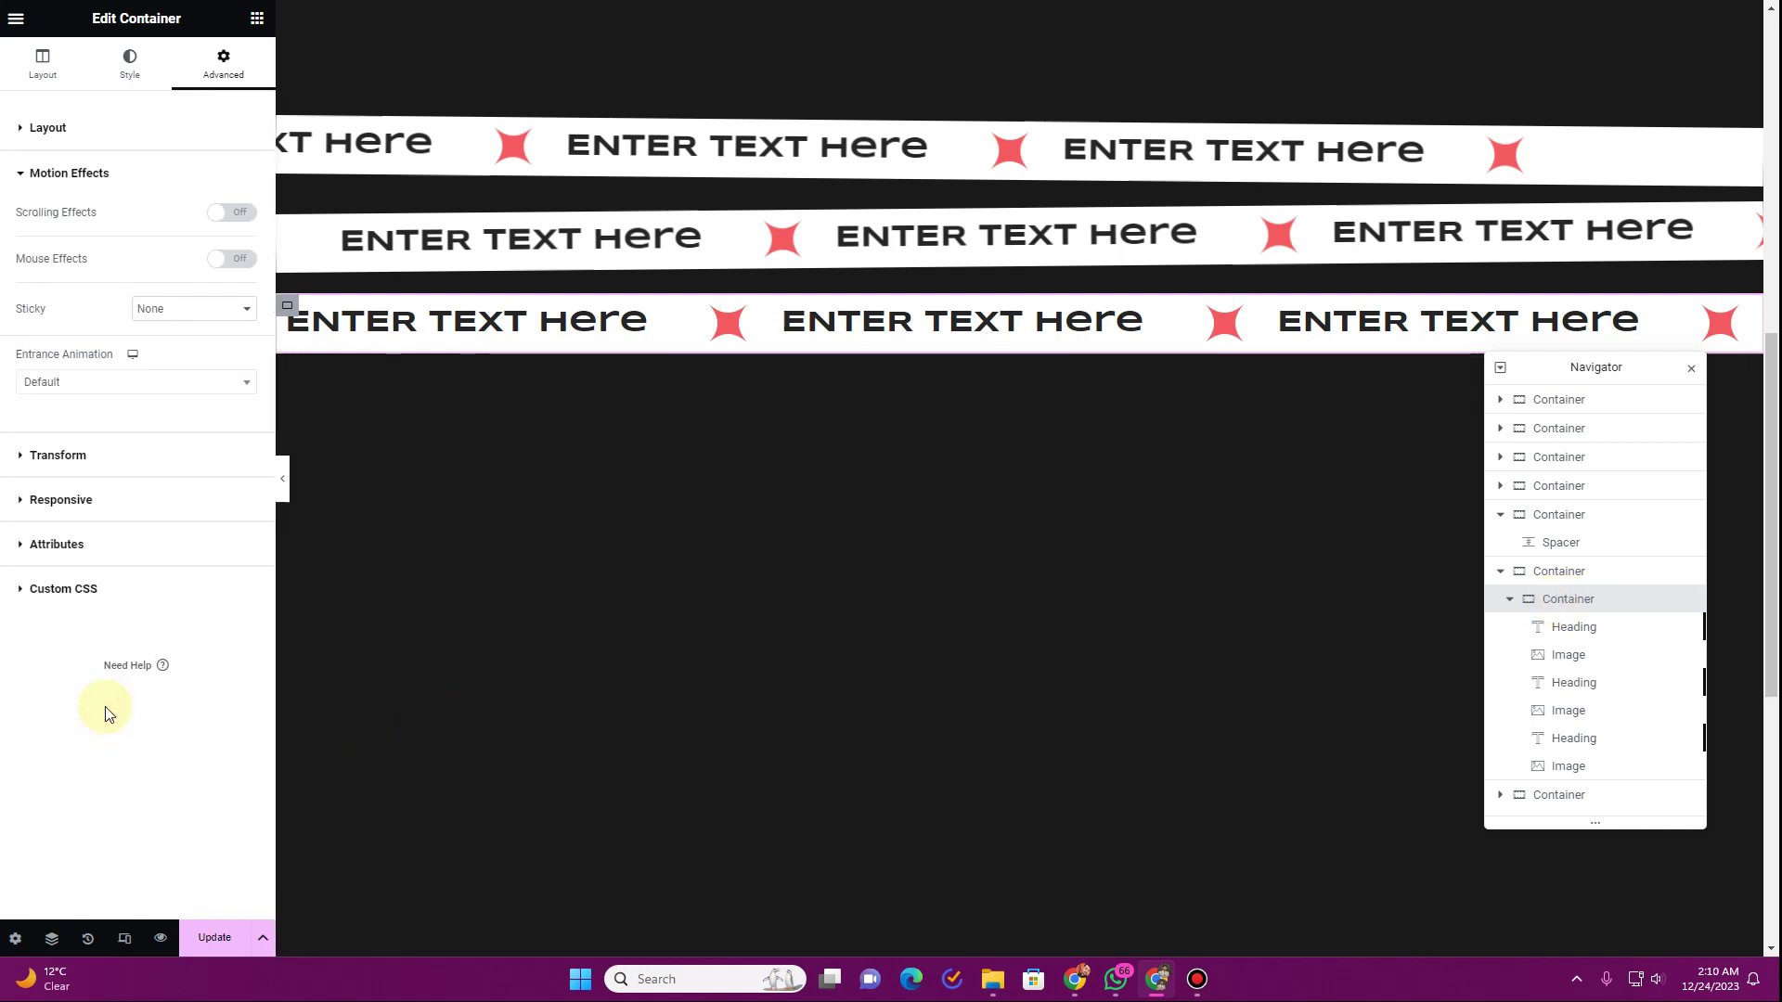
# Step: Turn on Scrolling Effects and open Horizontal Scroll, keeping Direction To Left
pyautogui.click(245, 214)
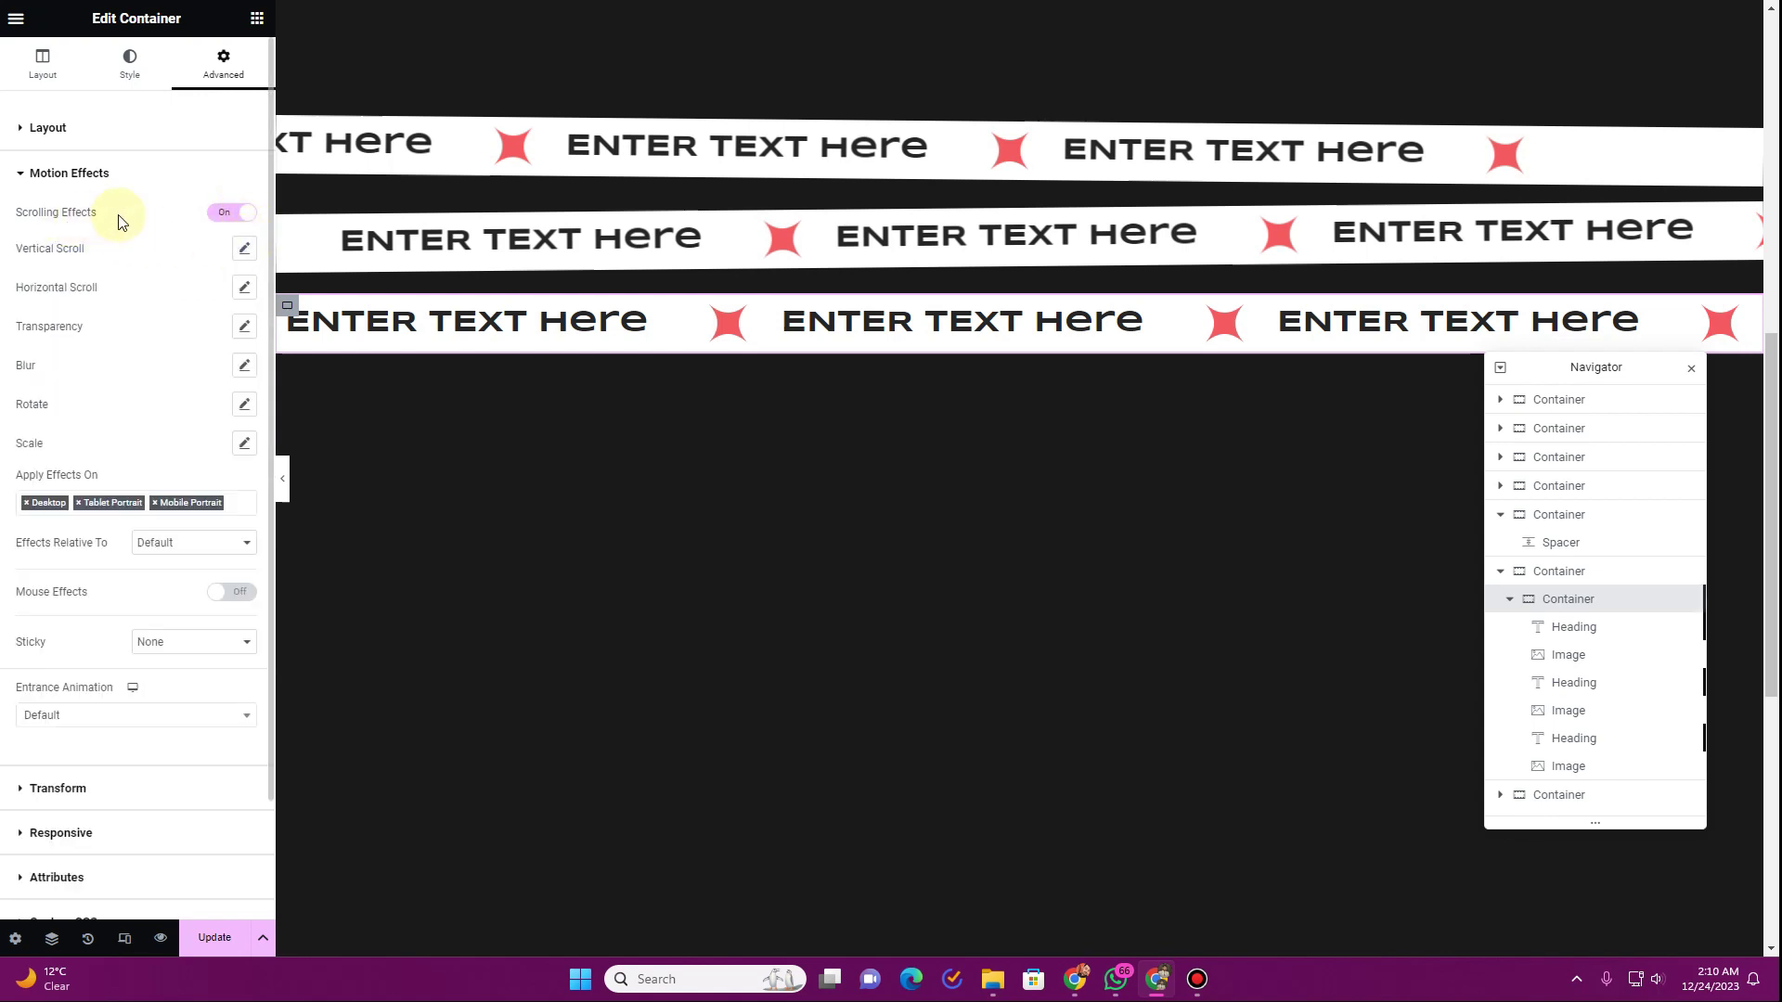
pyautogui.click(243, 288)
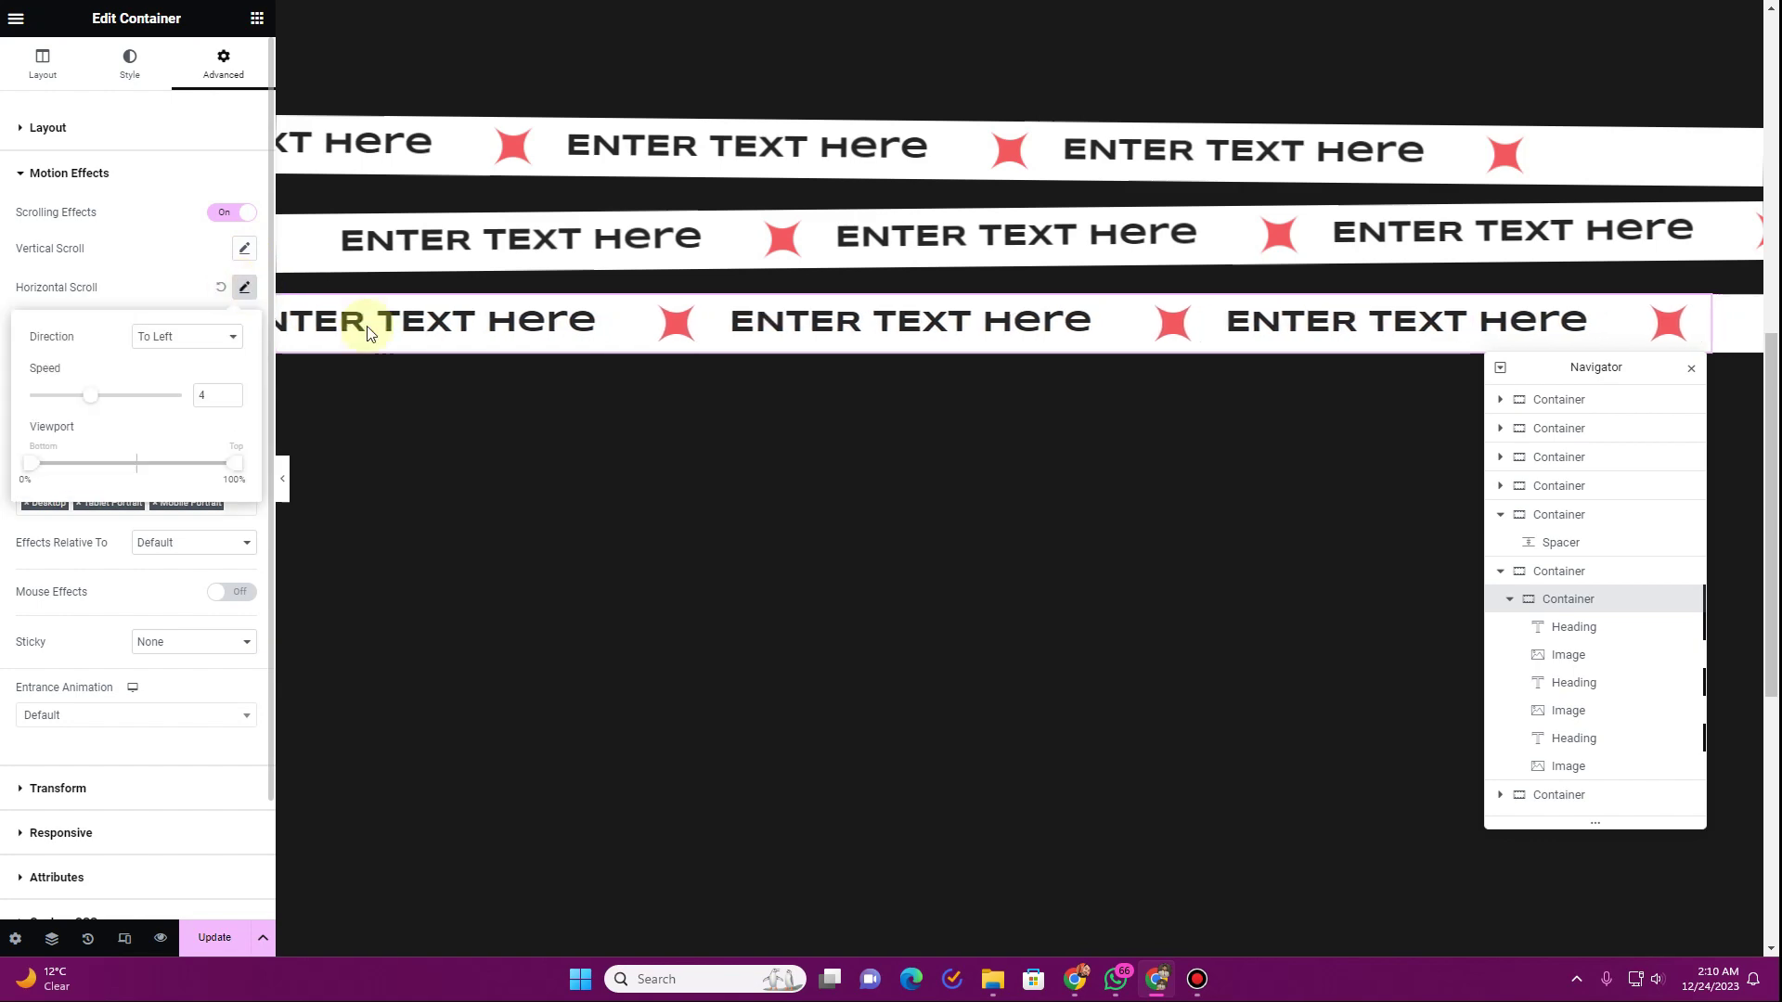
pyautogui.scroll(5, 520, 444)
pyautogui.scroll(-5, 520, 444)
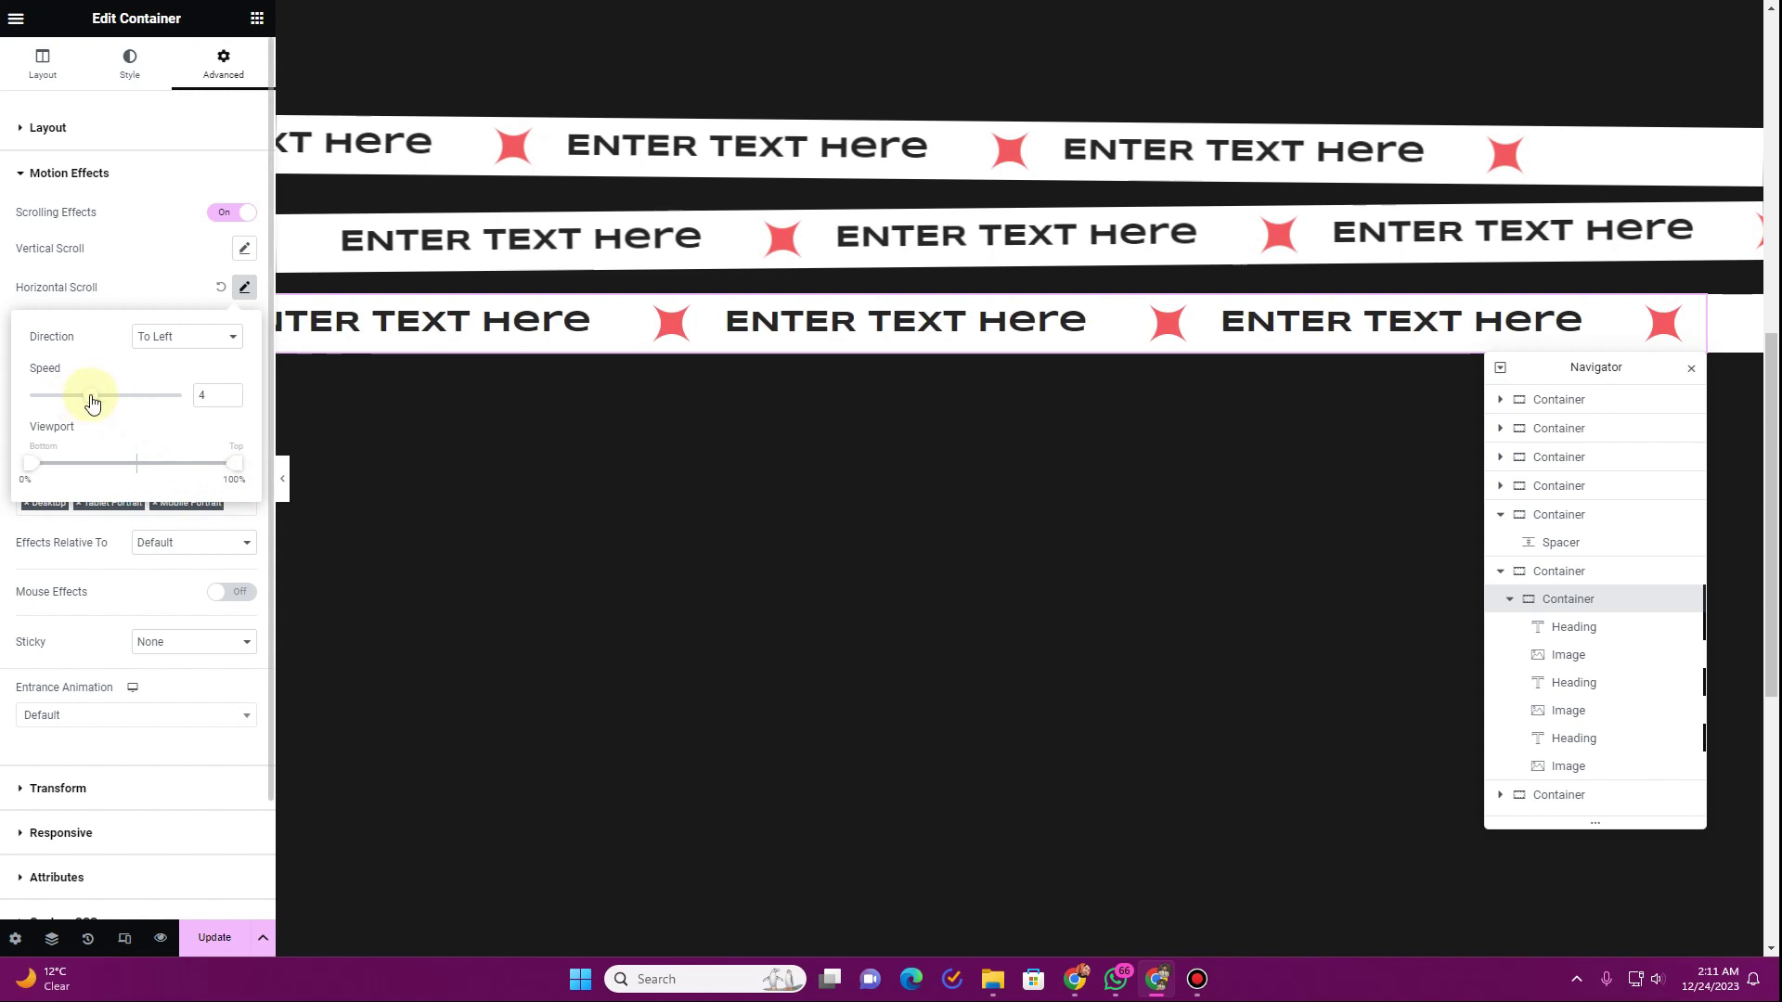
# Step: Set the horizontal scroll speed to 2.8 and the viewport end to 98%
pyautogui.moveTo(92, 402); pyautogui.dragTo(150, 397)
pyautogui.scroll(-1, 561, 455)
pyautogui.scroll(-2, 560, 451)
pyautogui.scroll(4, 561, 451)
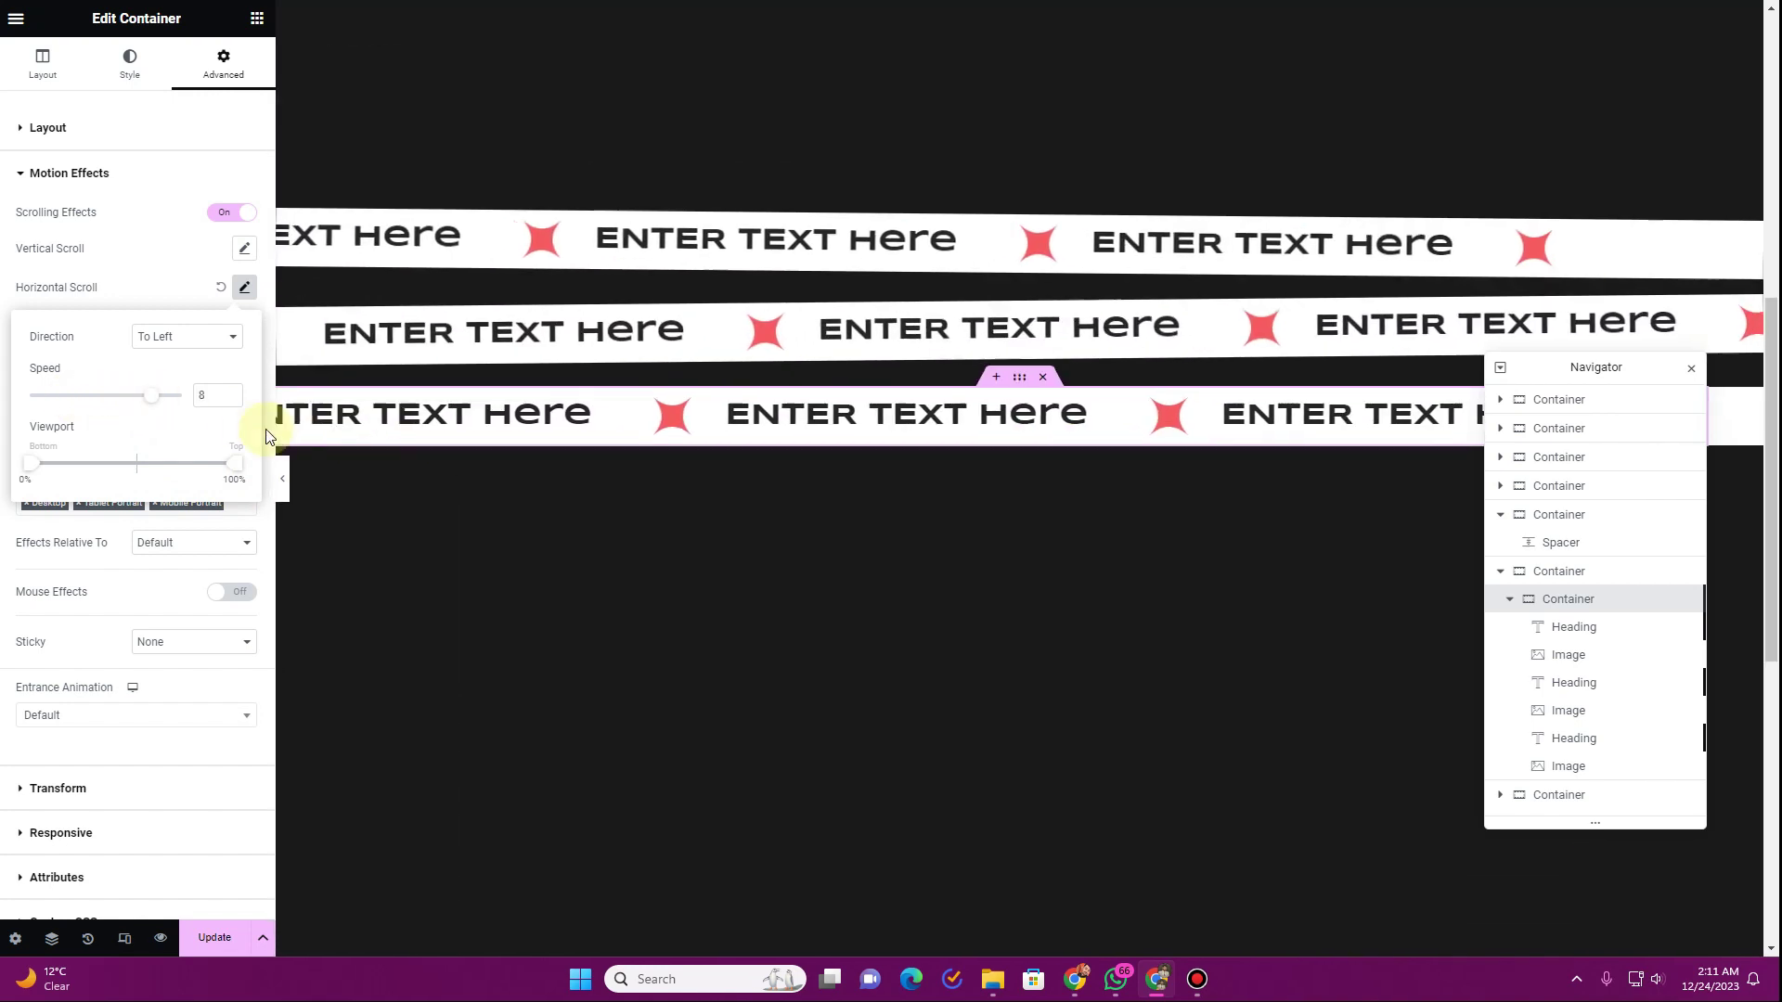
pyautogui.moveTo(128, 399); pyautogui.dragTo(72, 396)
pyautogui.scroll(-3, 739, 475)
pyautogui.scroll(4, 733, 490)
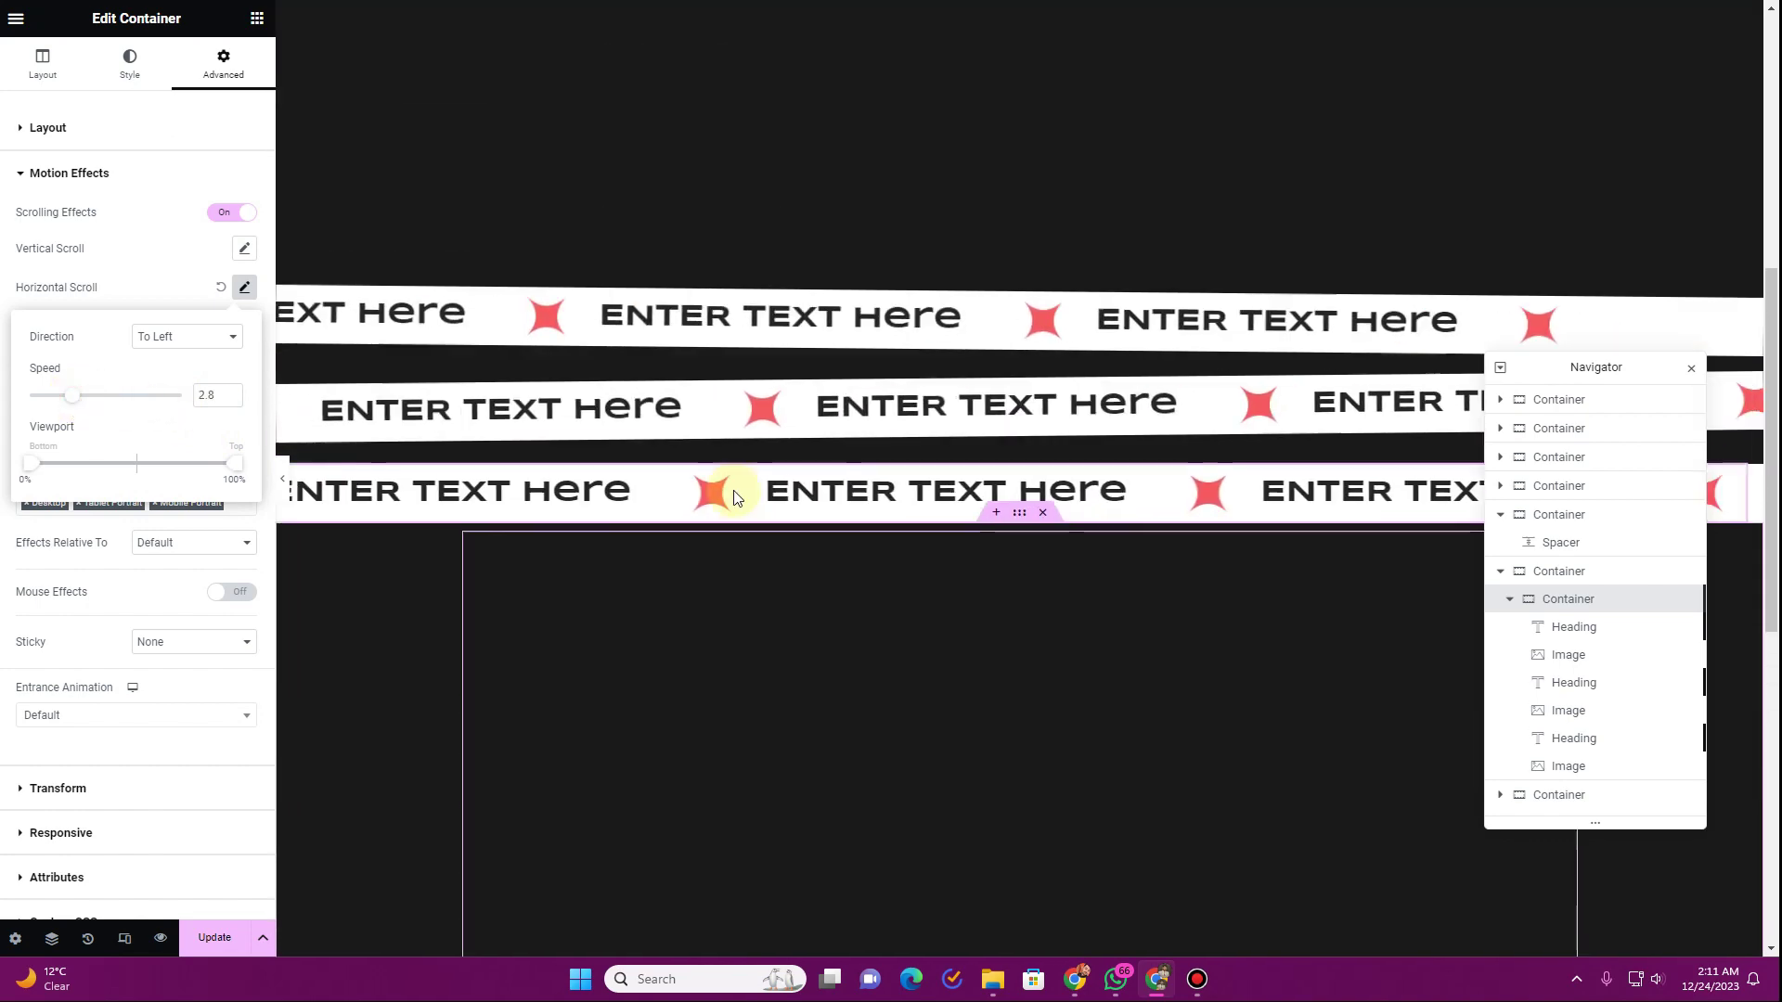
pyautogui.scroll(-3, 733, 488)
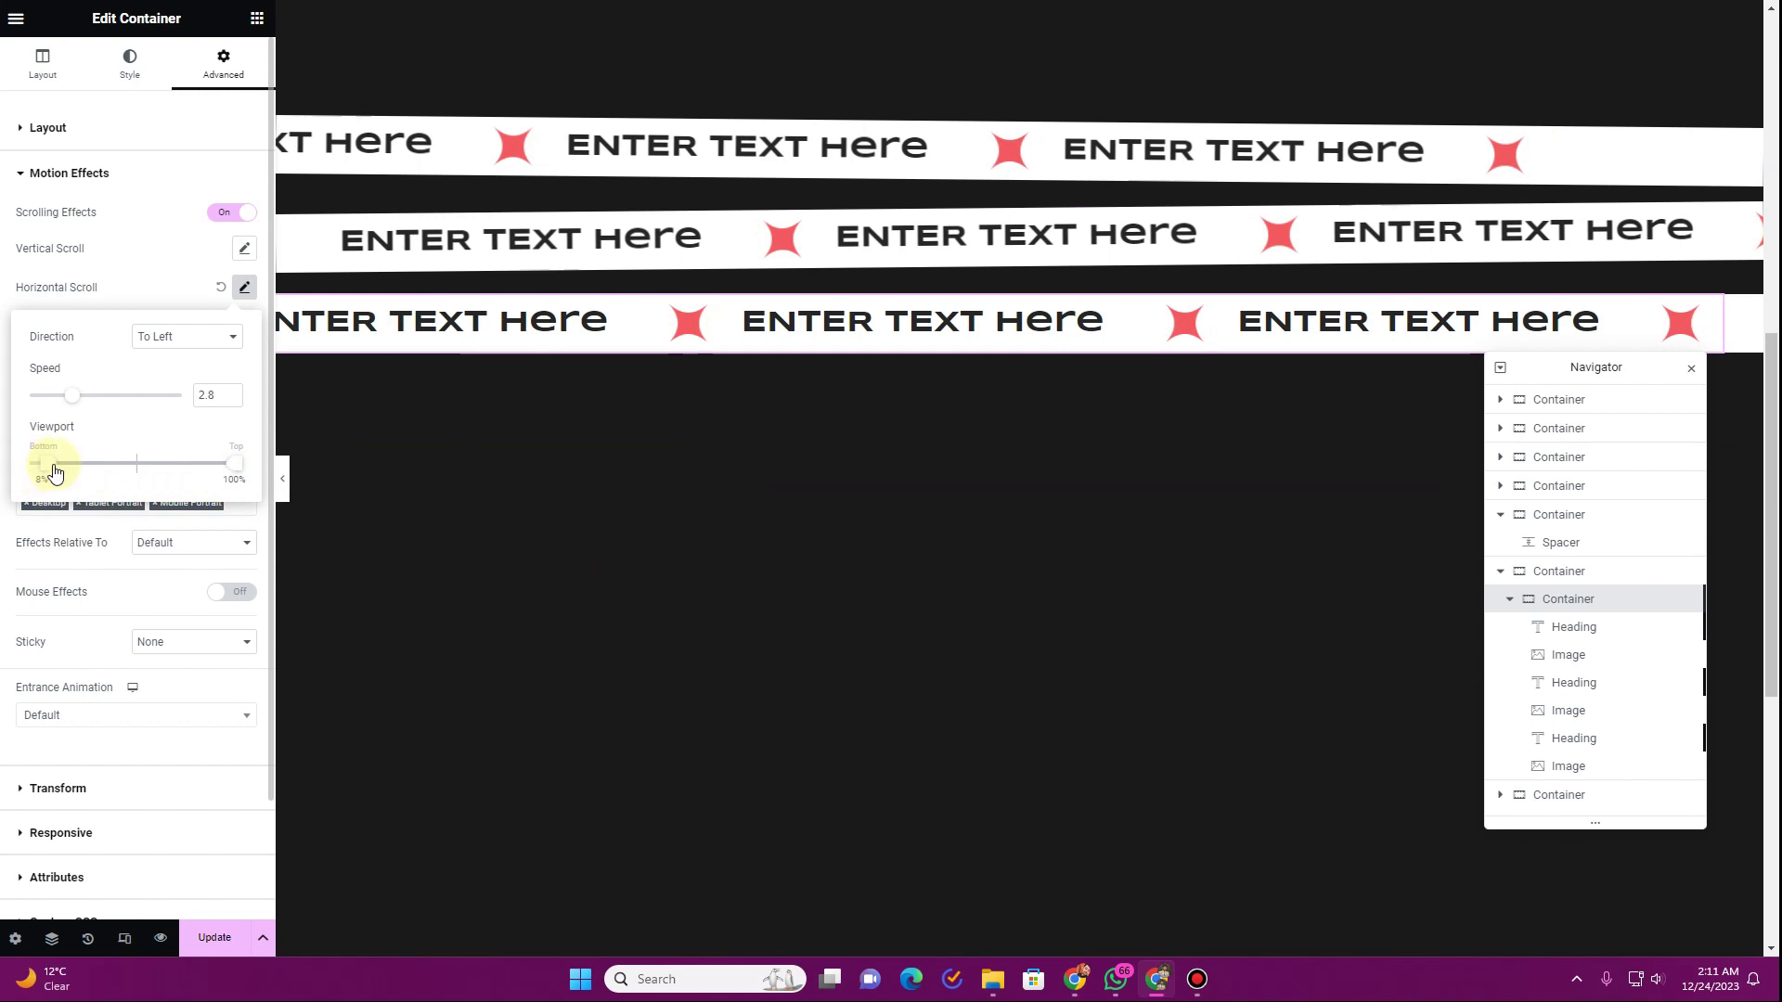
pyautogui.moveTo(231, 477); pyautogui.dragTo(208, 477)
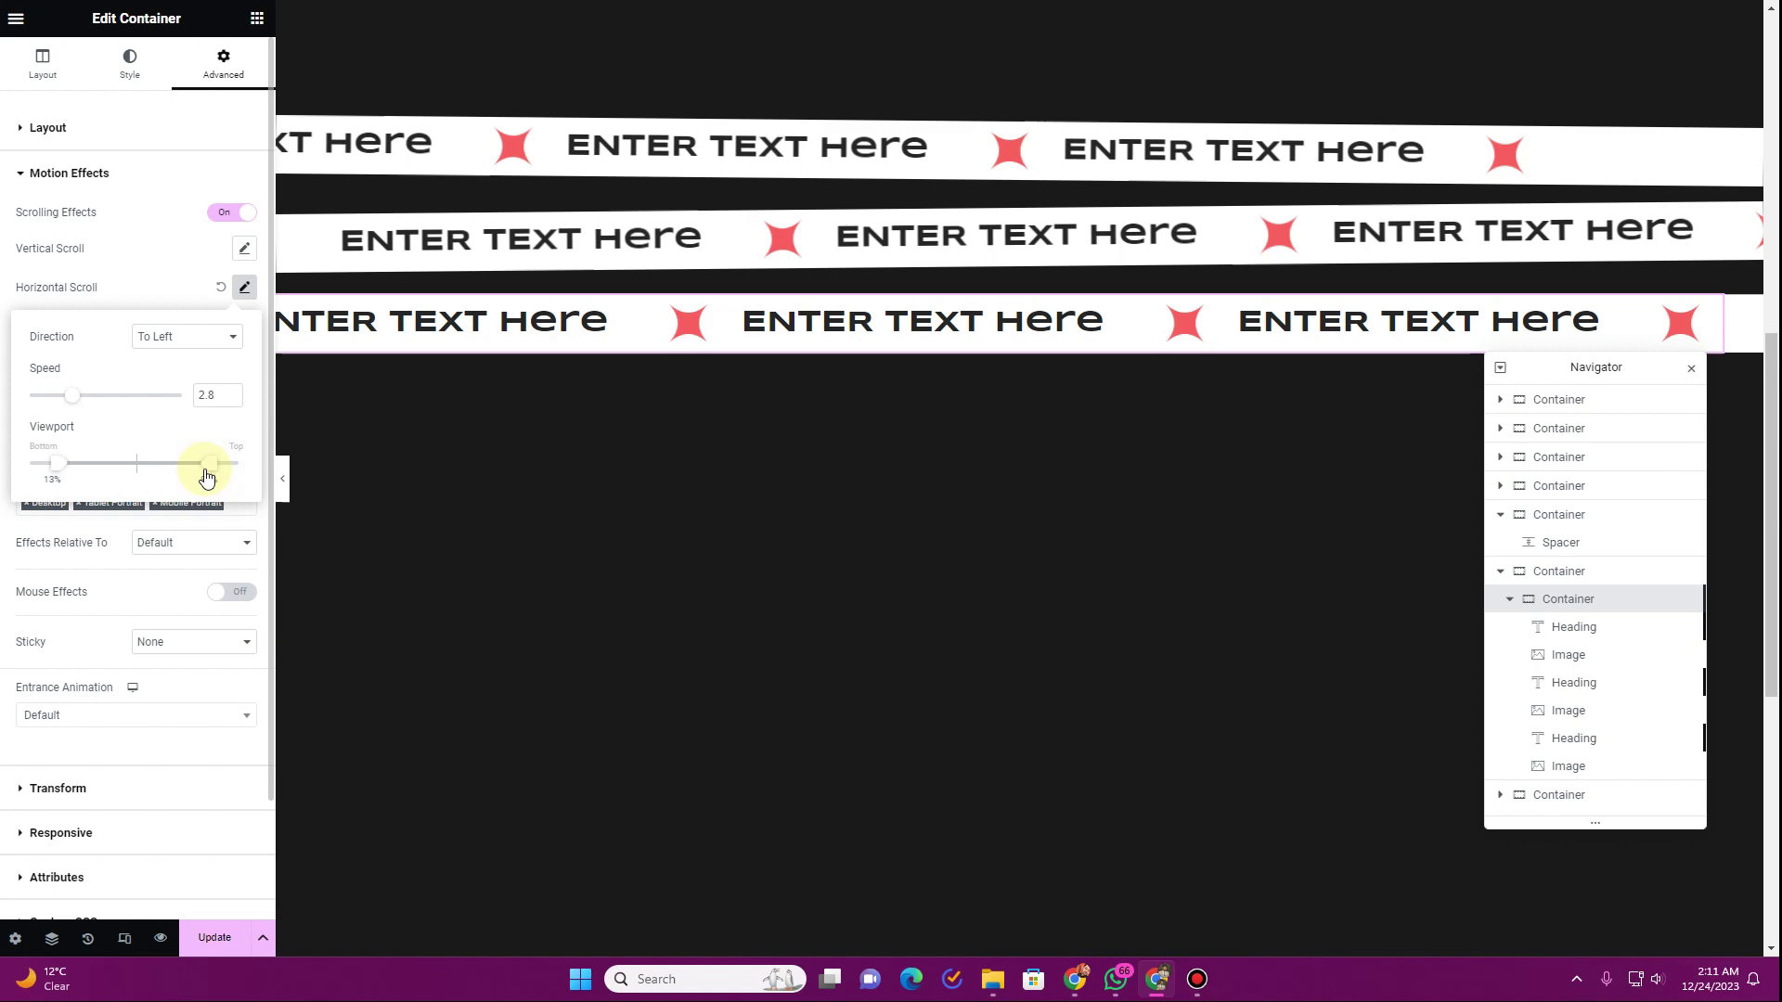
pyautogui.click(134, 582)
# Step: Recheck the Horizontal Scroll settings, To Left at speed 2.8, and close the popover
pyautogui.scroll(6, 666, 381)
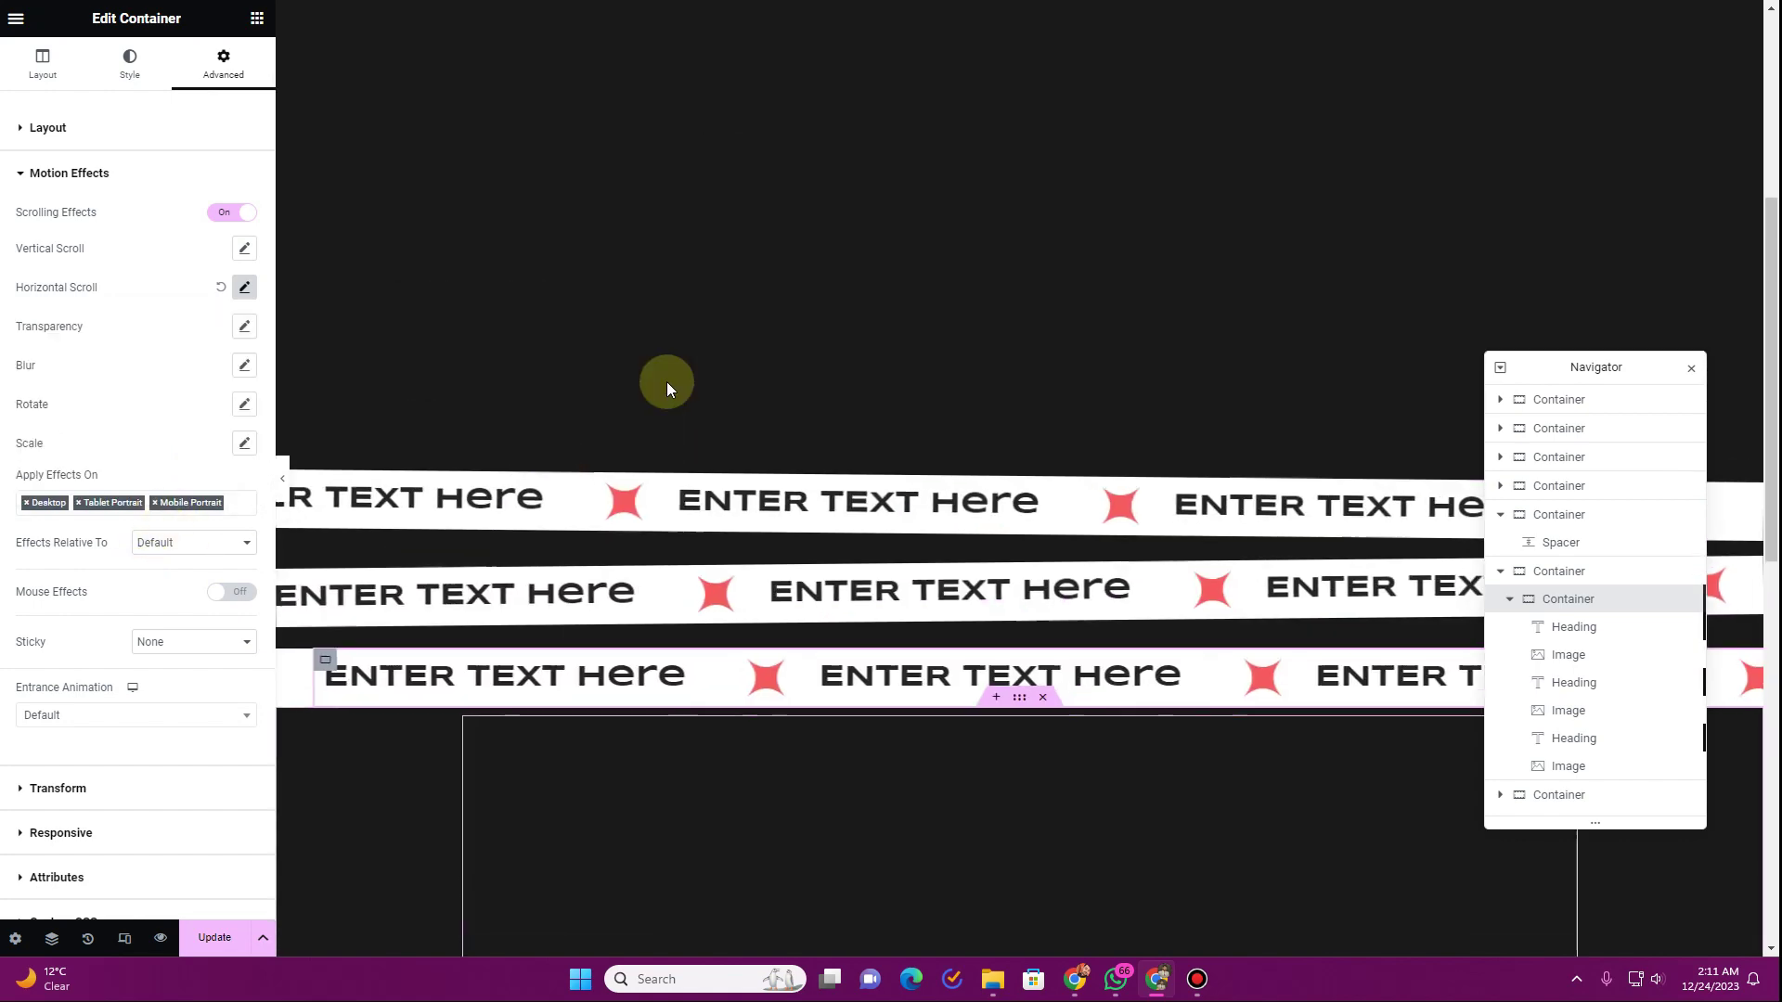
pyautogui.scroll(-6, 666, 381)
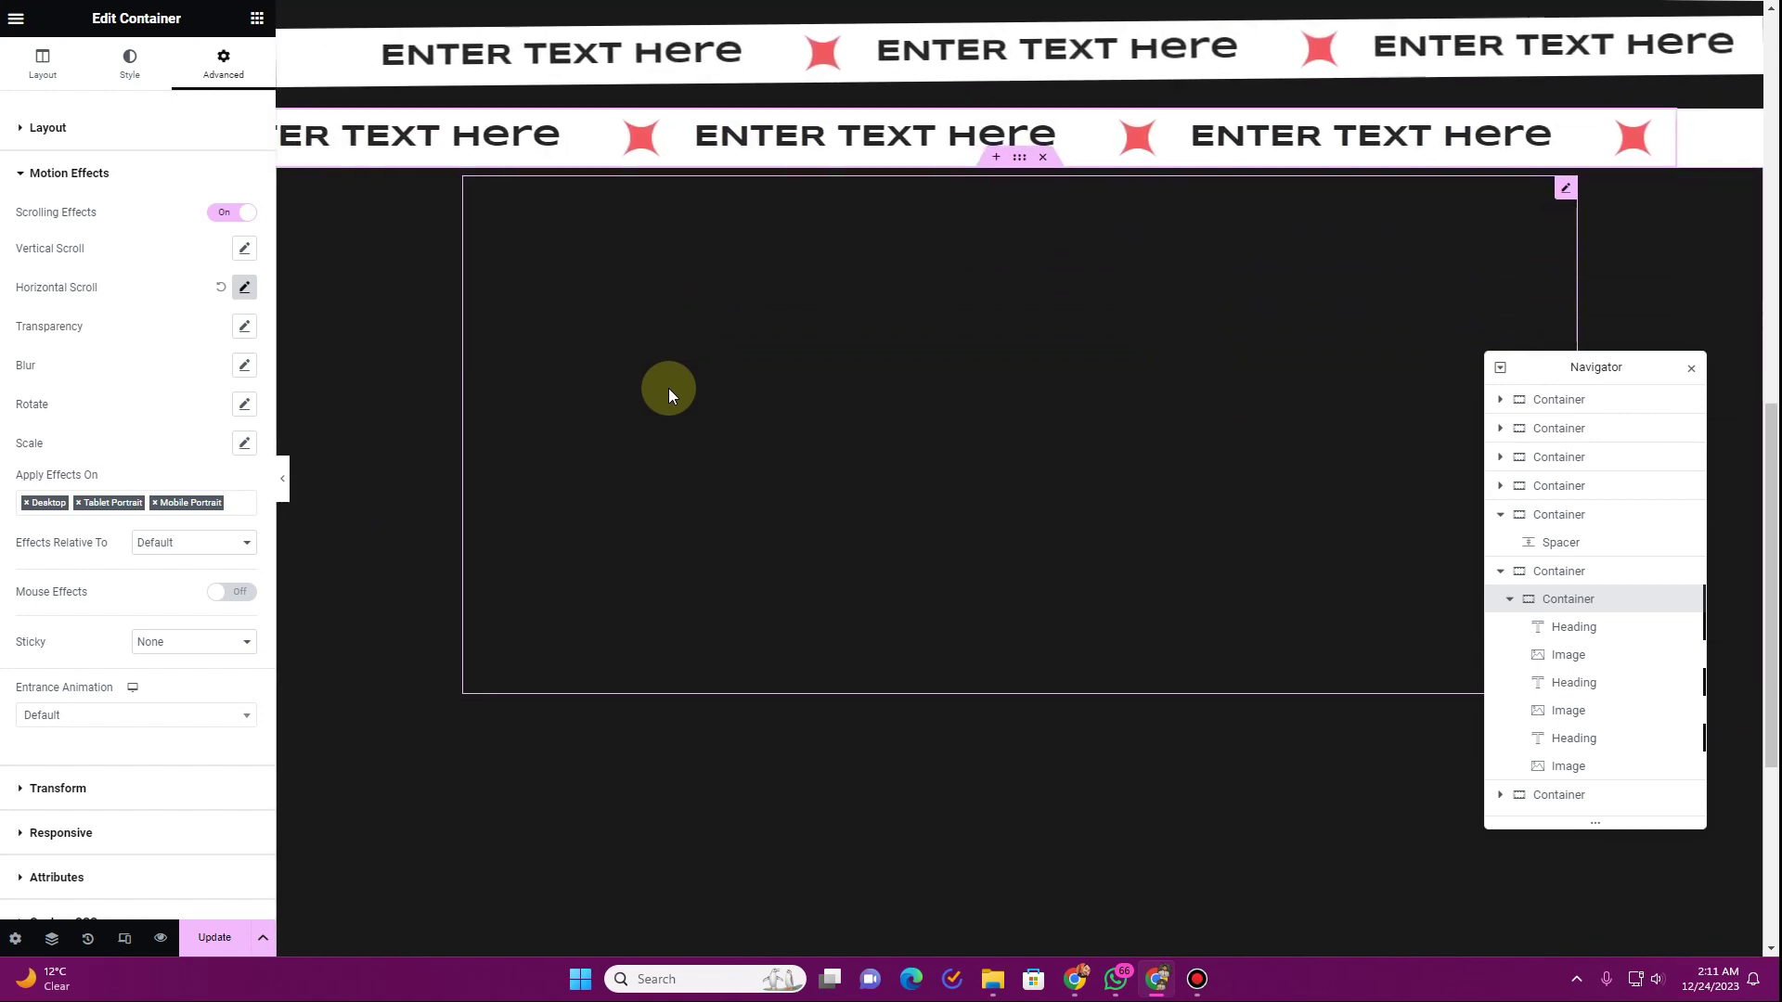
pyautogui.scroll(-1, 668, 388)
pyautogui.scroll(5, 668, 388)
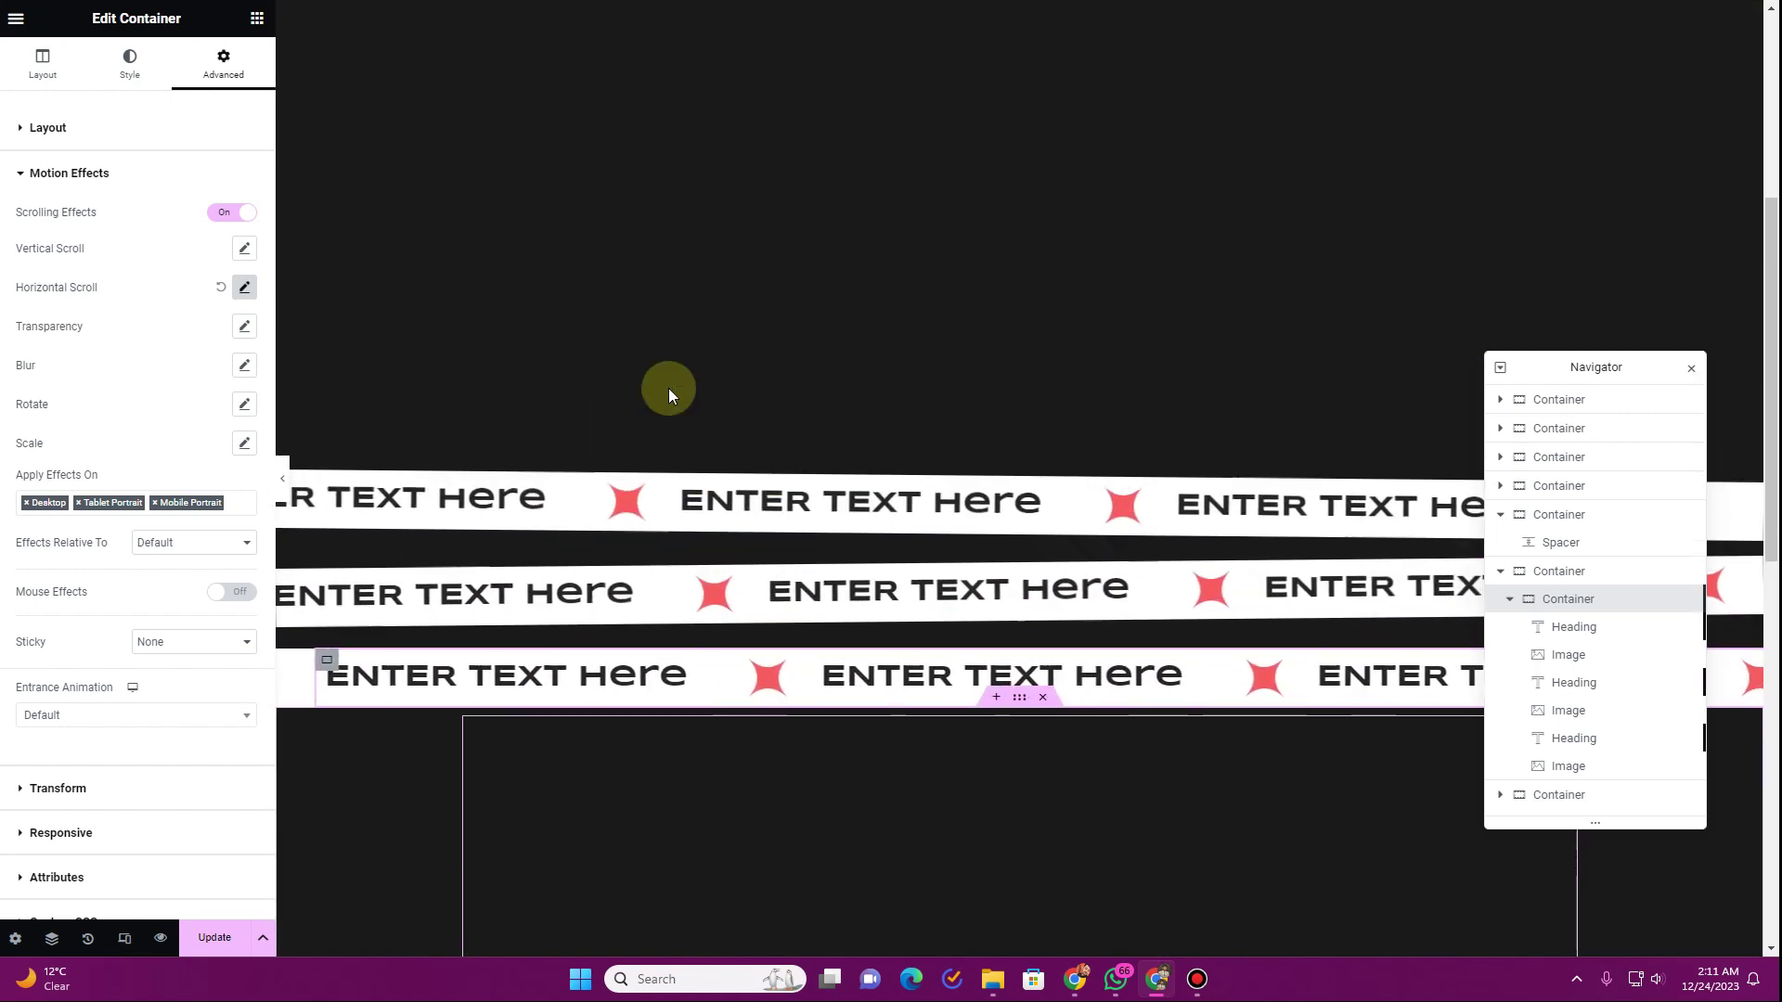
pyautogui.scroll(-4, 668, 388)
pyautogui.scroll(2, 477, 397)
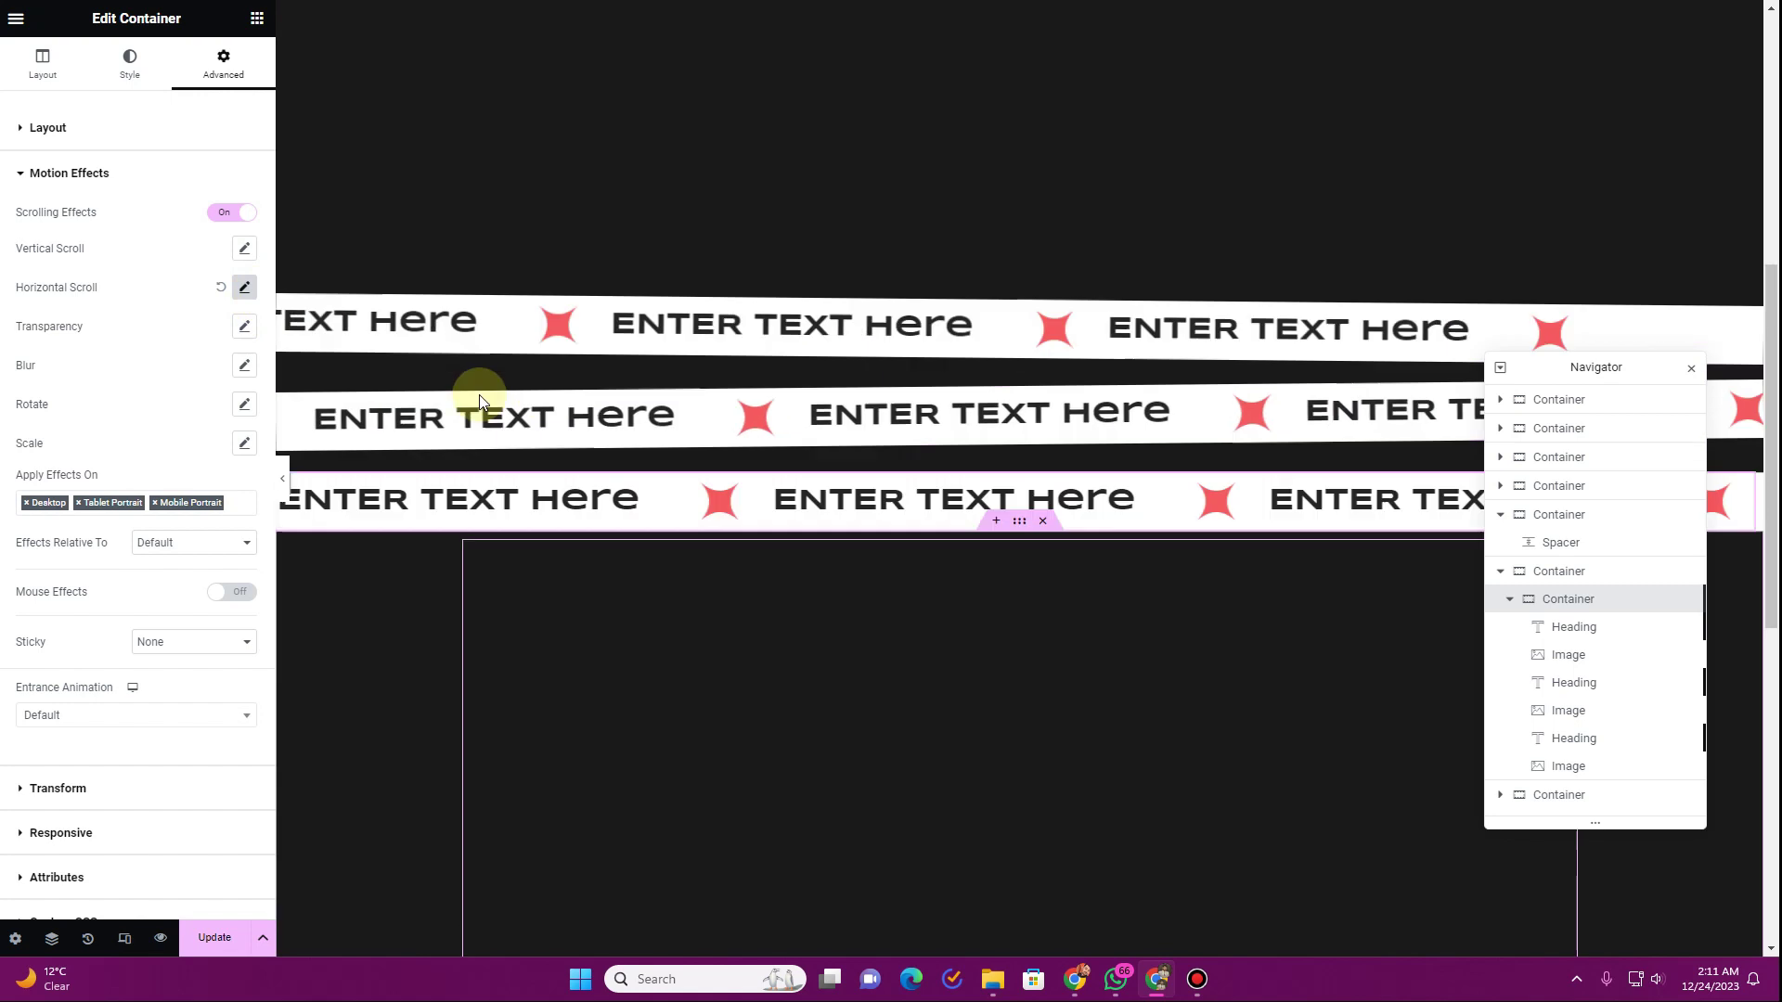
pyautogui.click(246, 288)
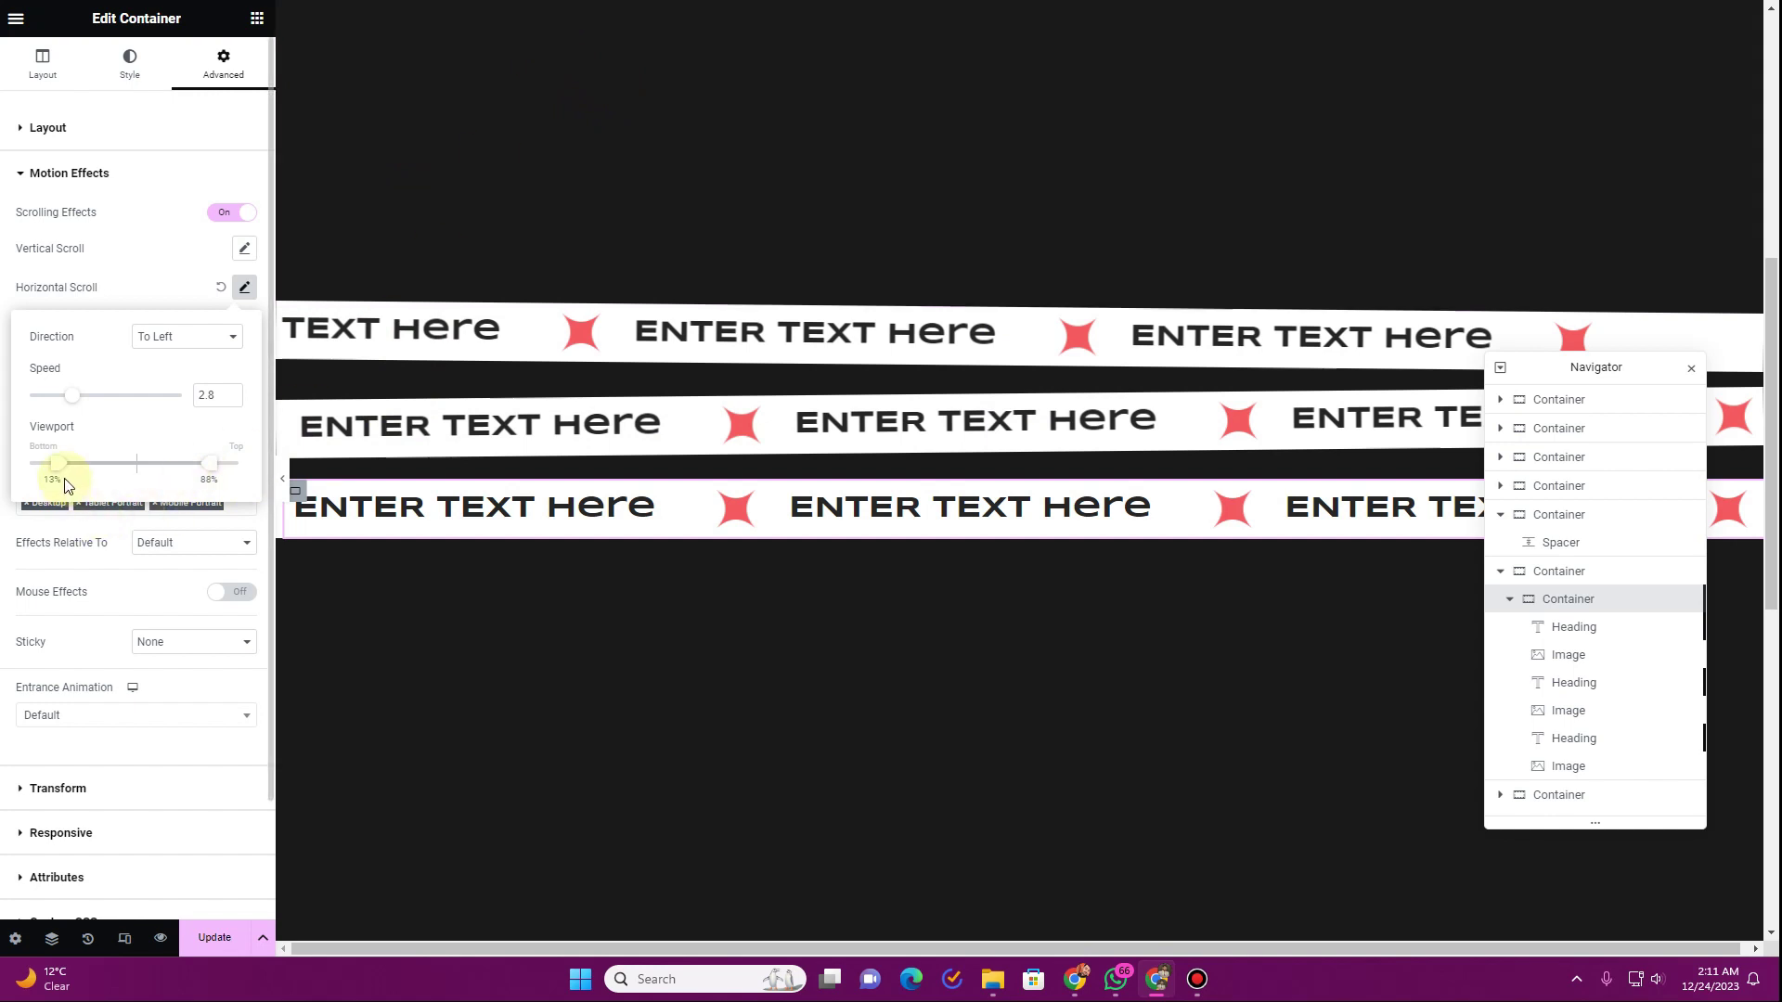
pyautogui.scroll(5, 688, 650)
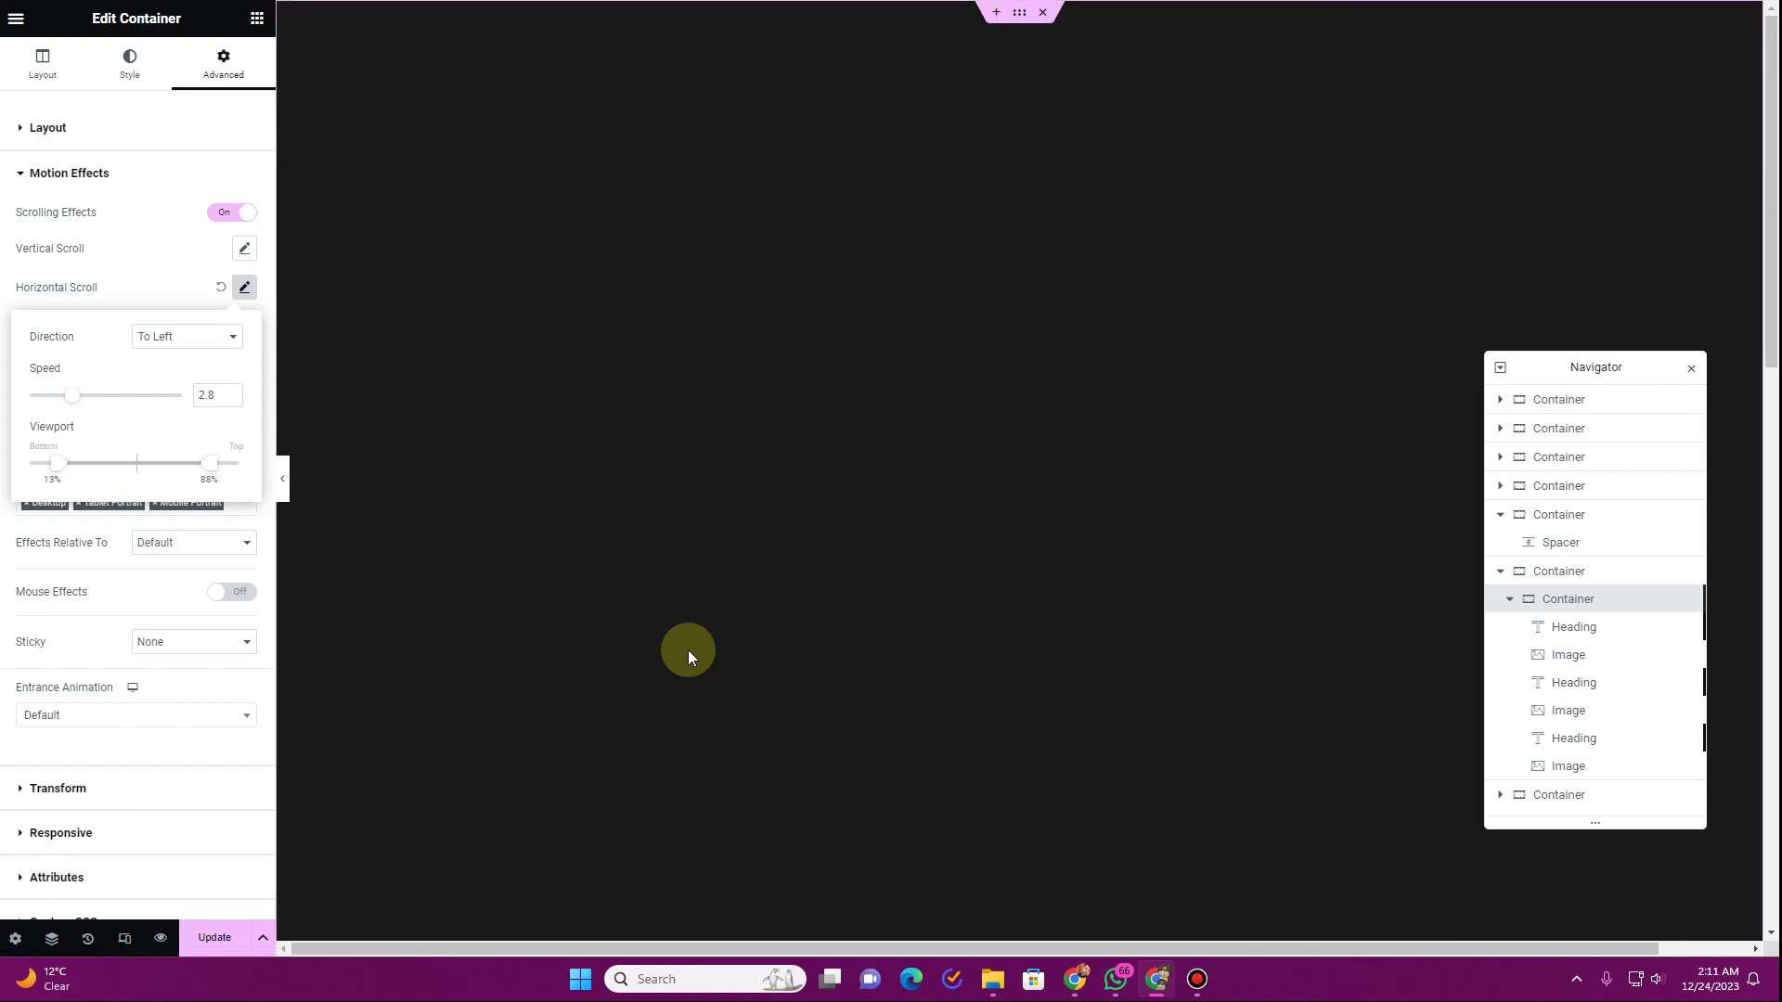
pyautogui.scroll(-5, 688, 649)
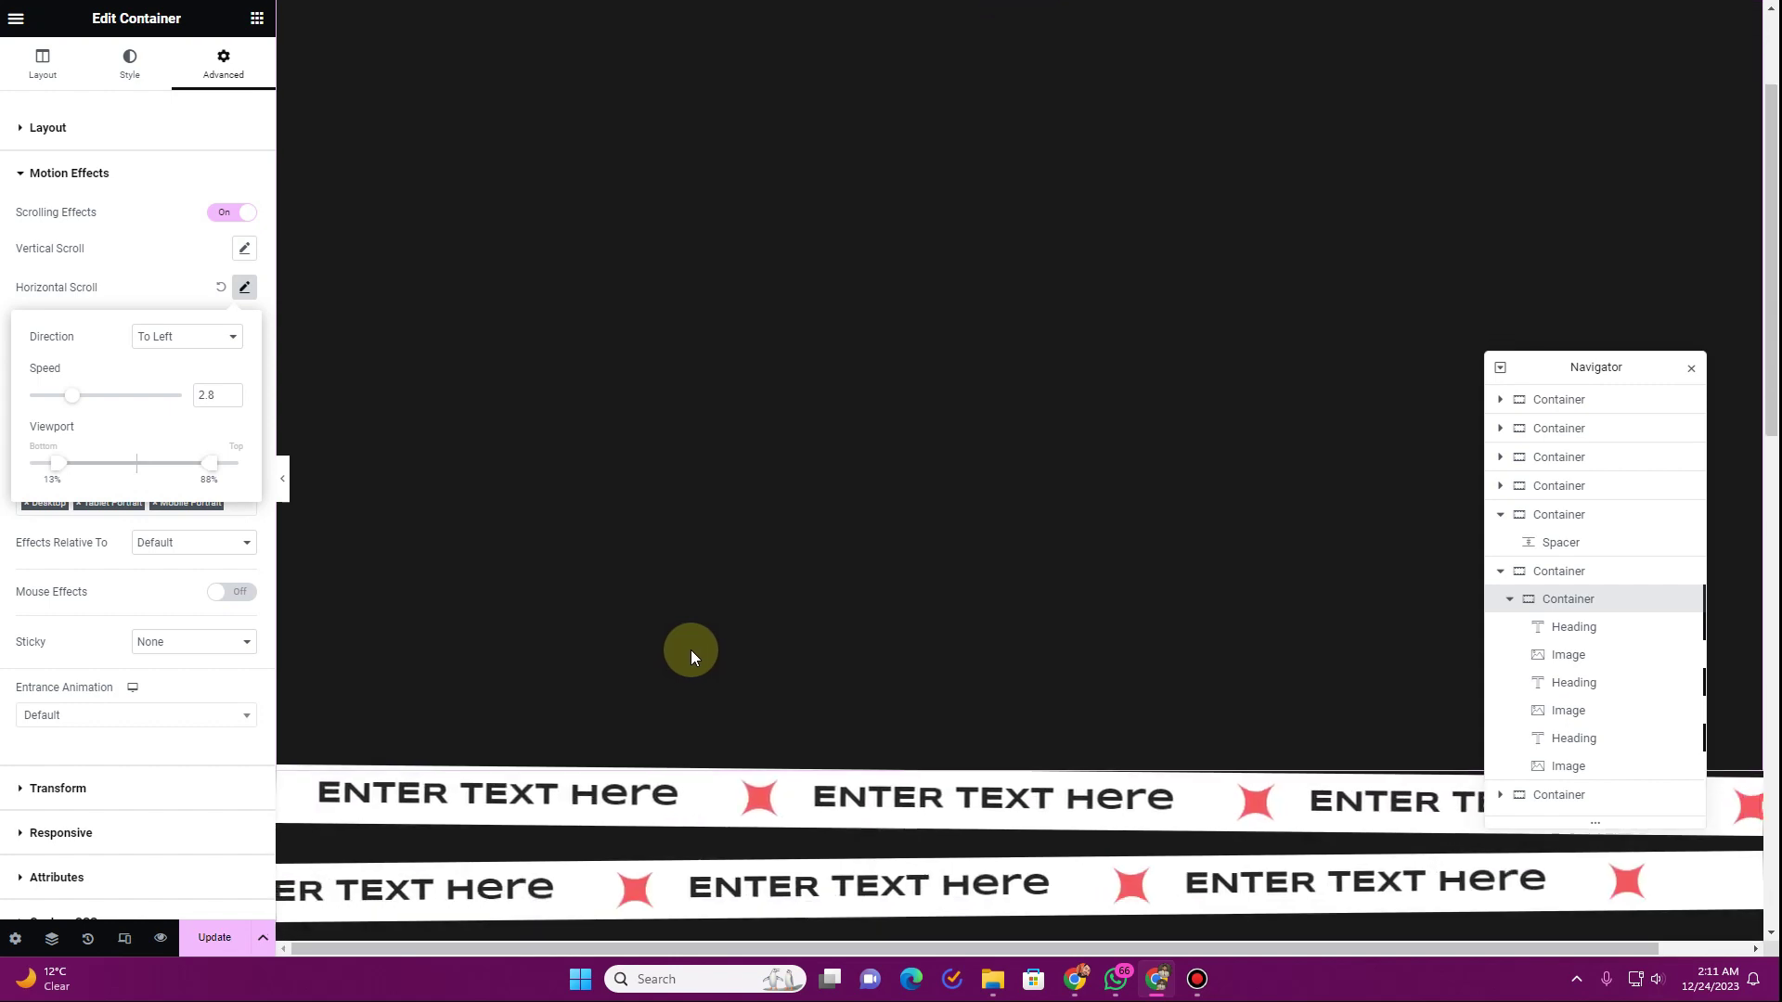
pyautogui.scroll(-5, 693, 656)
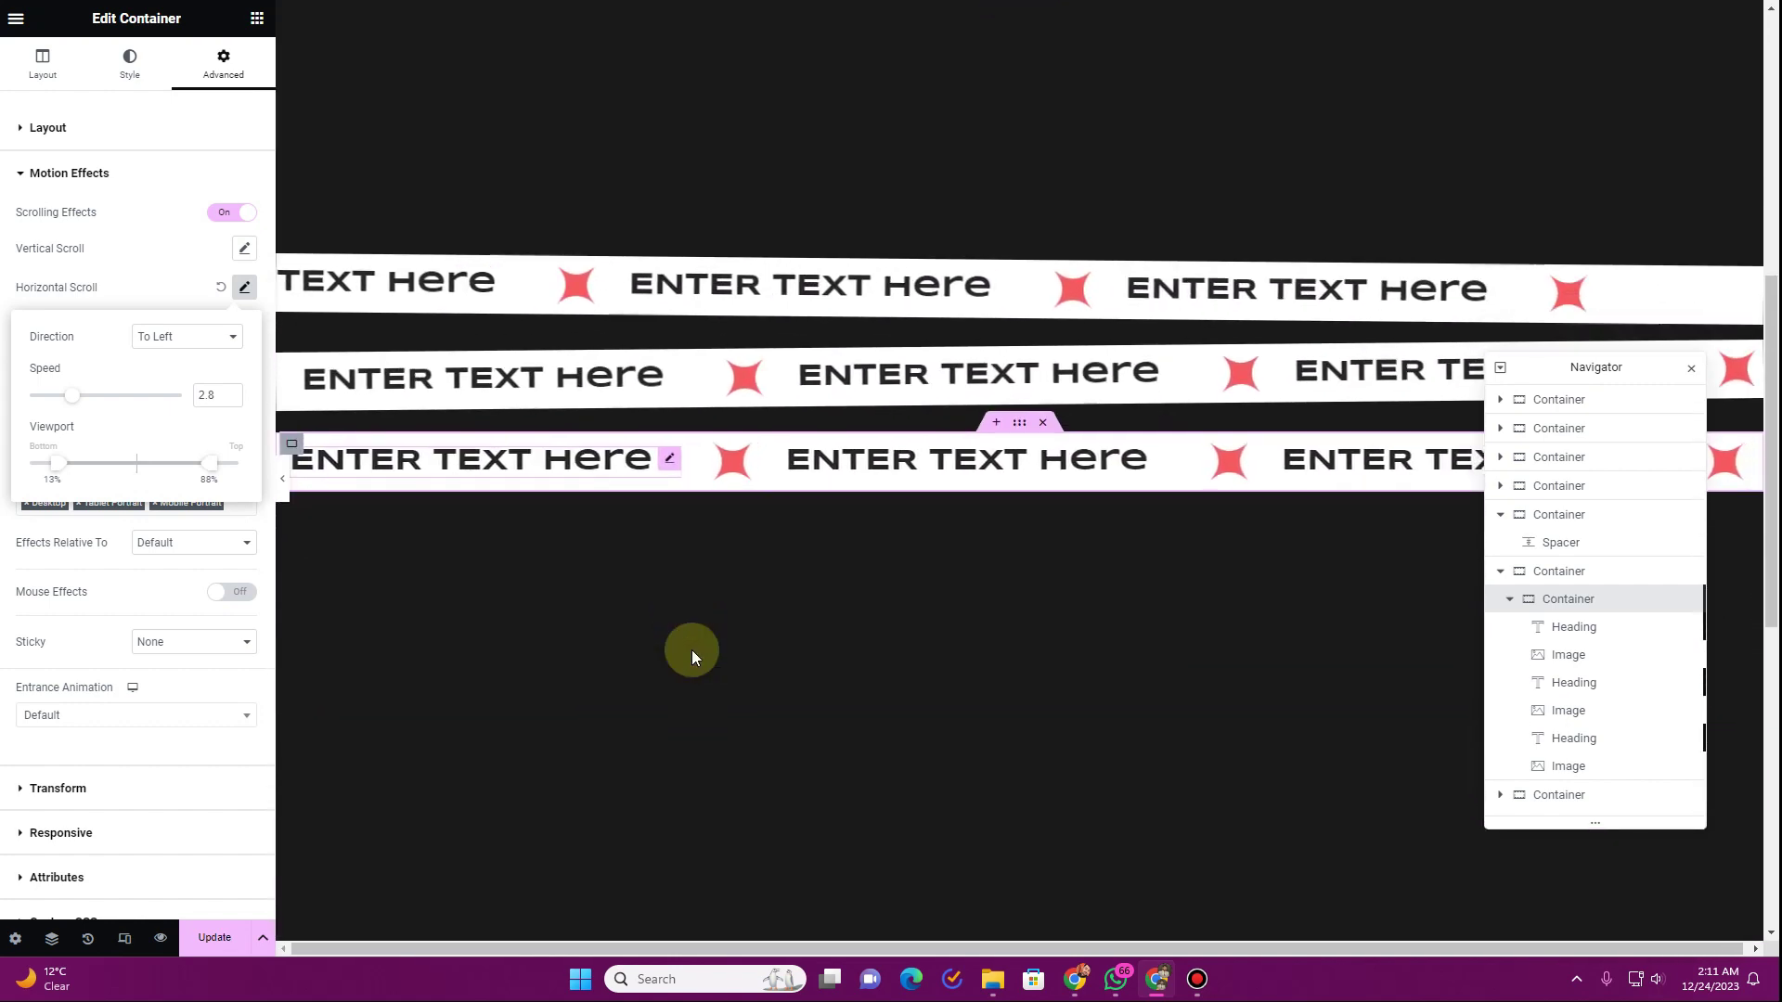
pyautogui.scroll(2, 692, 649)
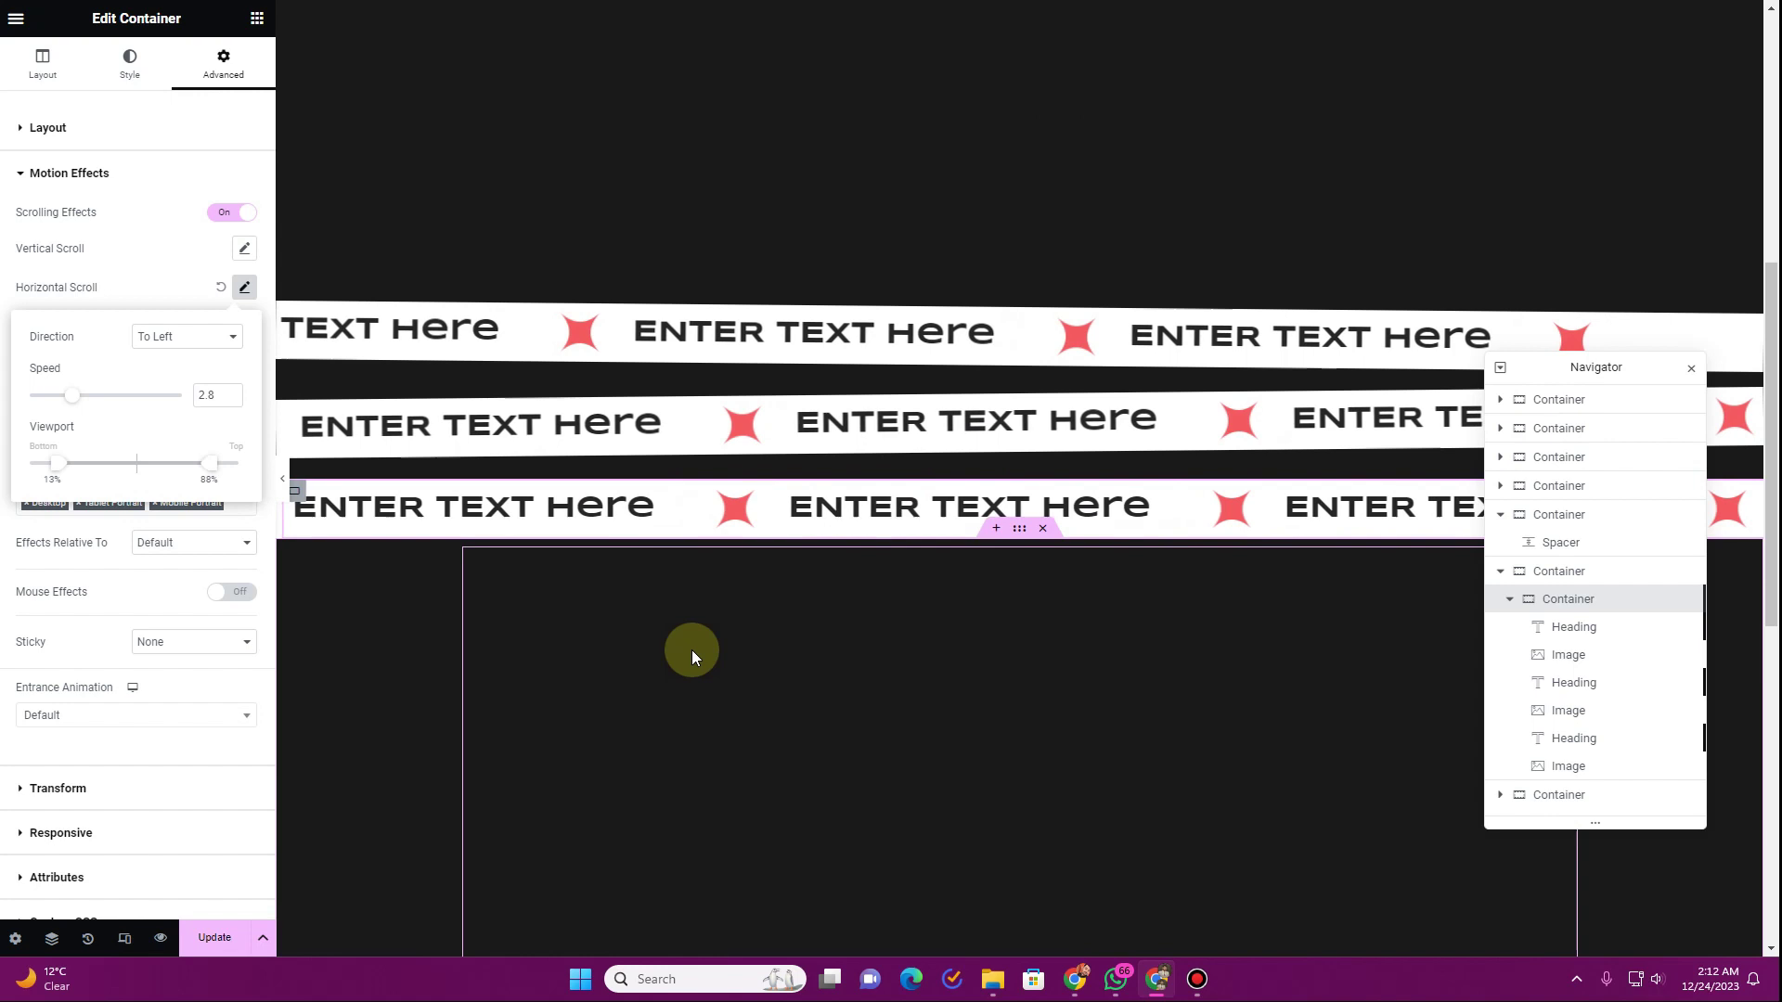
pyautogui.click(112, 564)
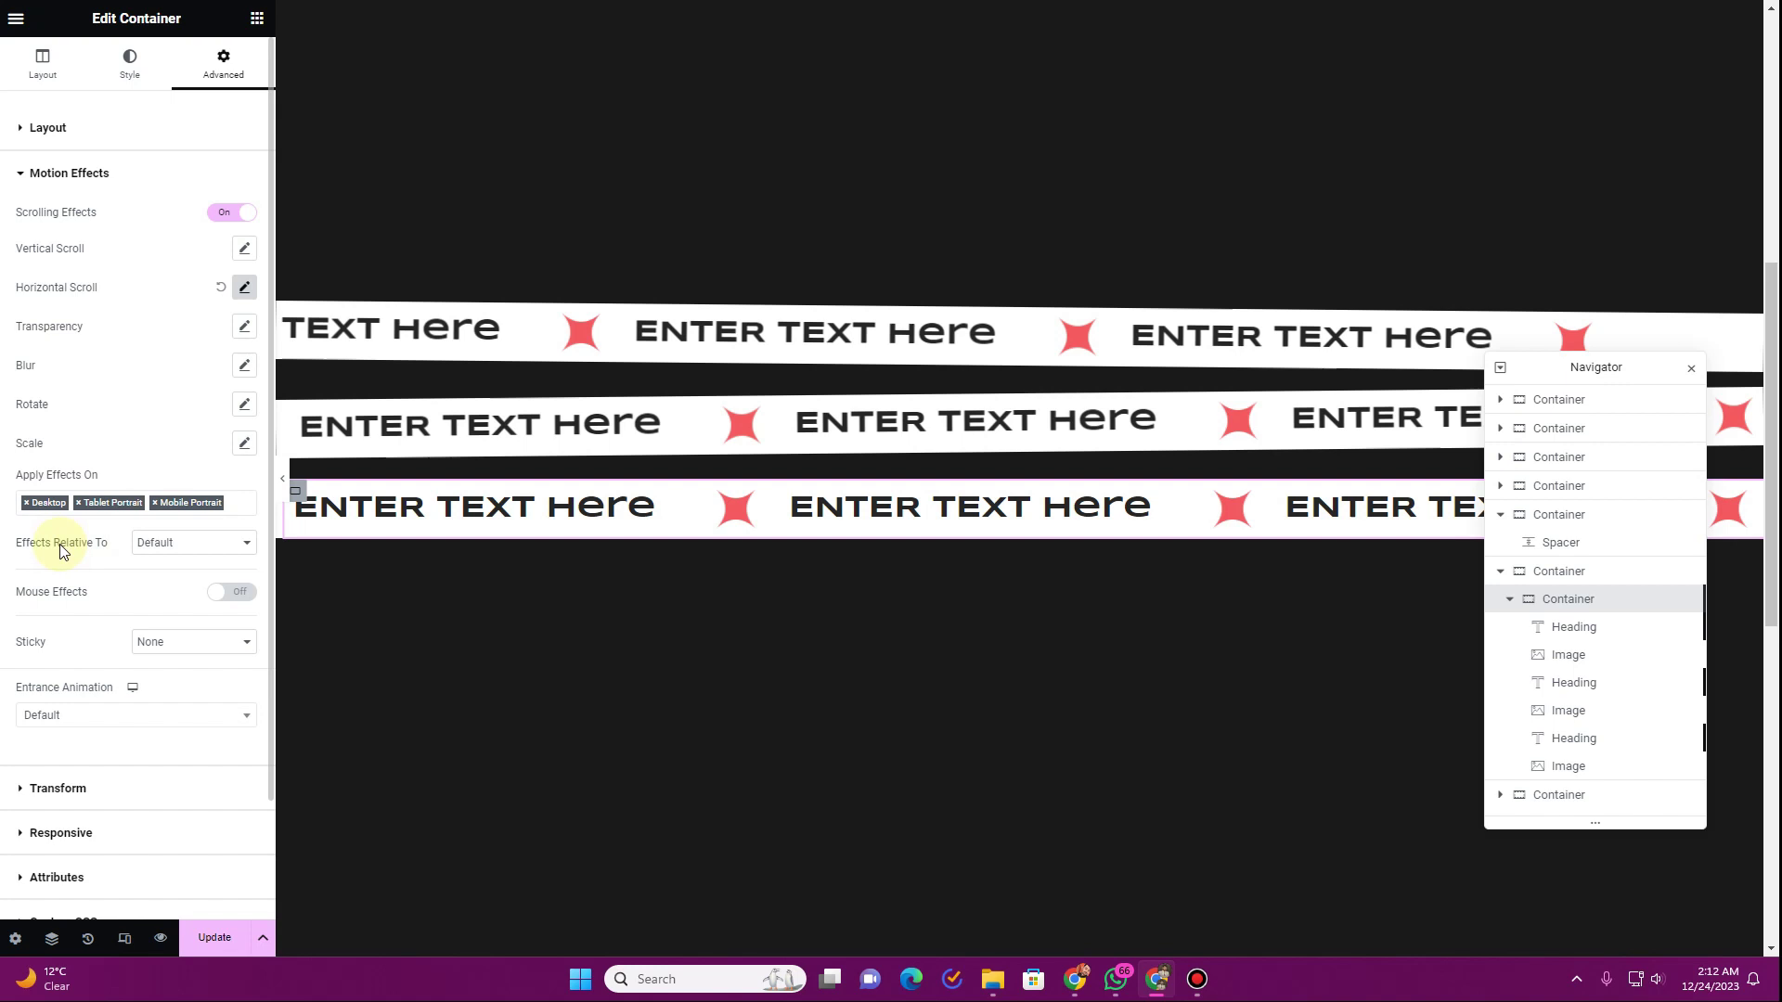
# Step: Set Effects Relative To Viewport, after briefly trying Entire Page
pyautogui.click(165, 549)
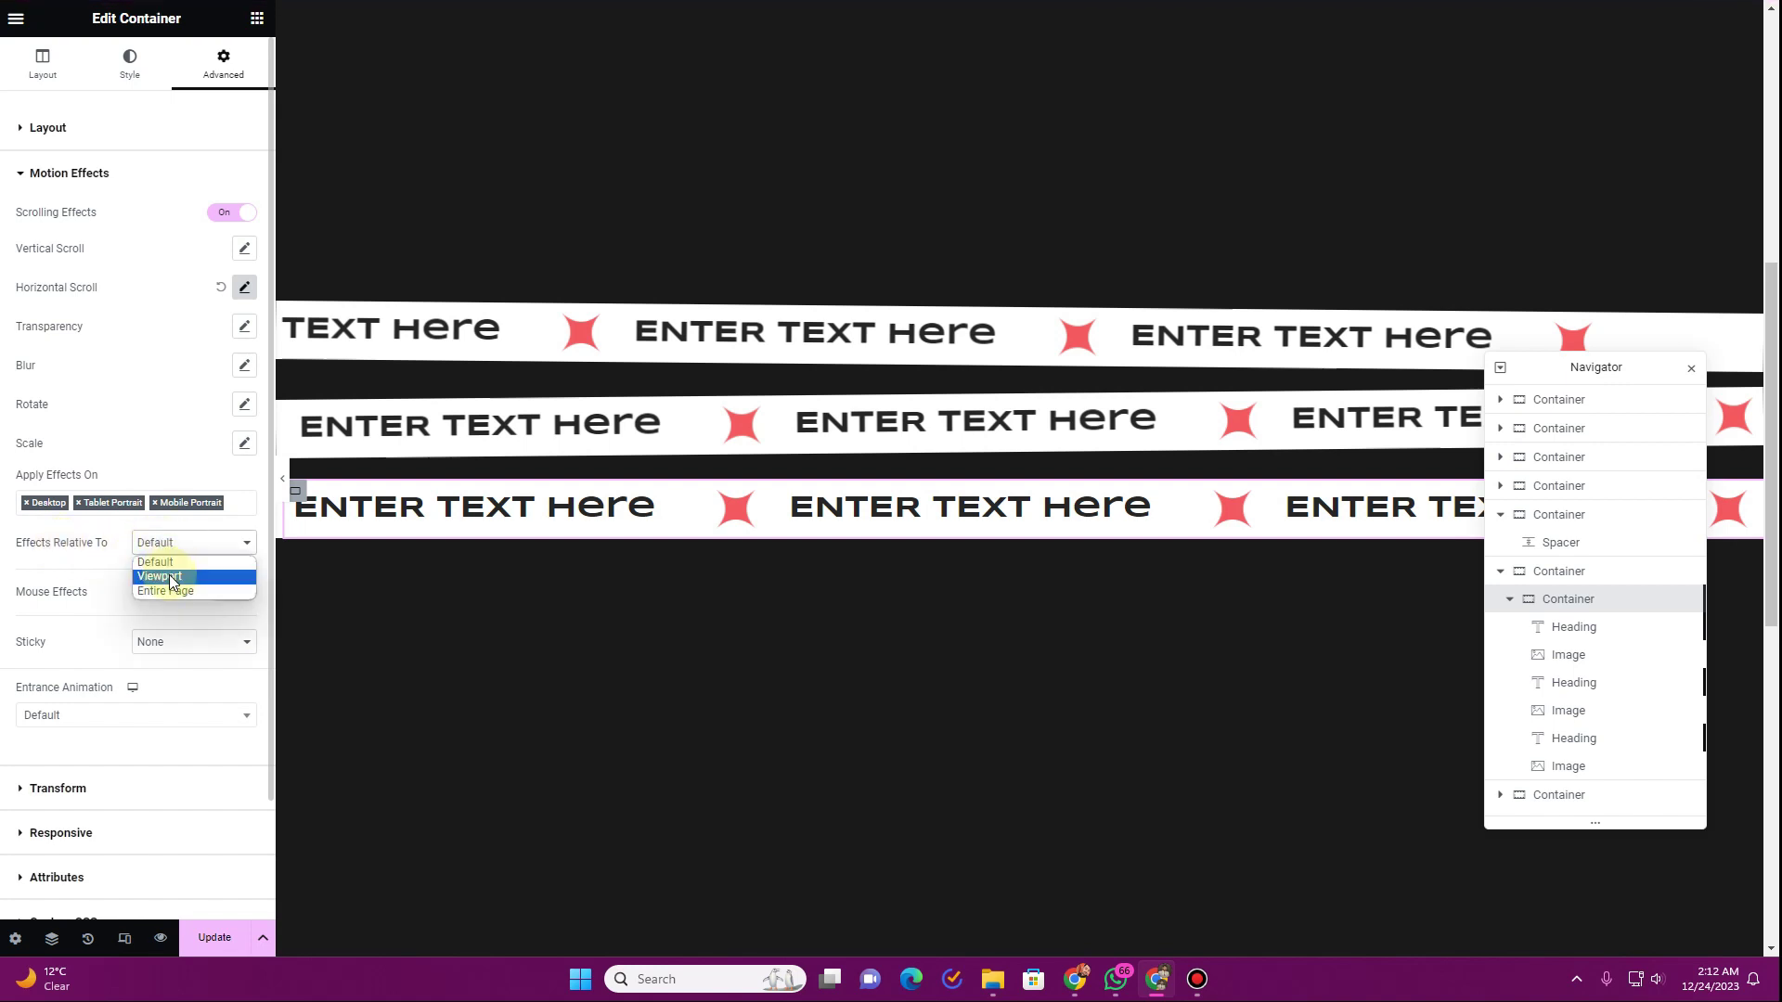
pyautogui.click(159, 578)
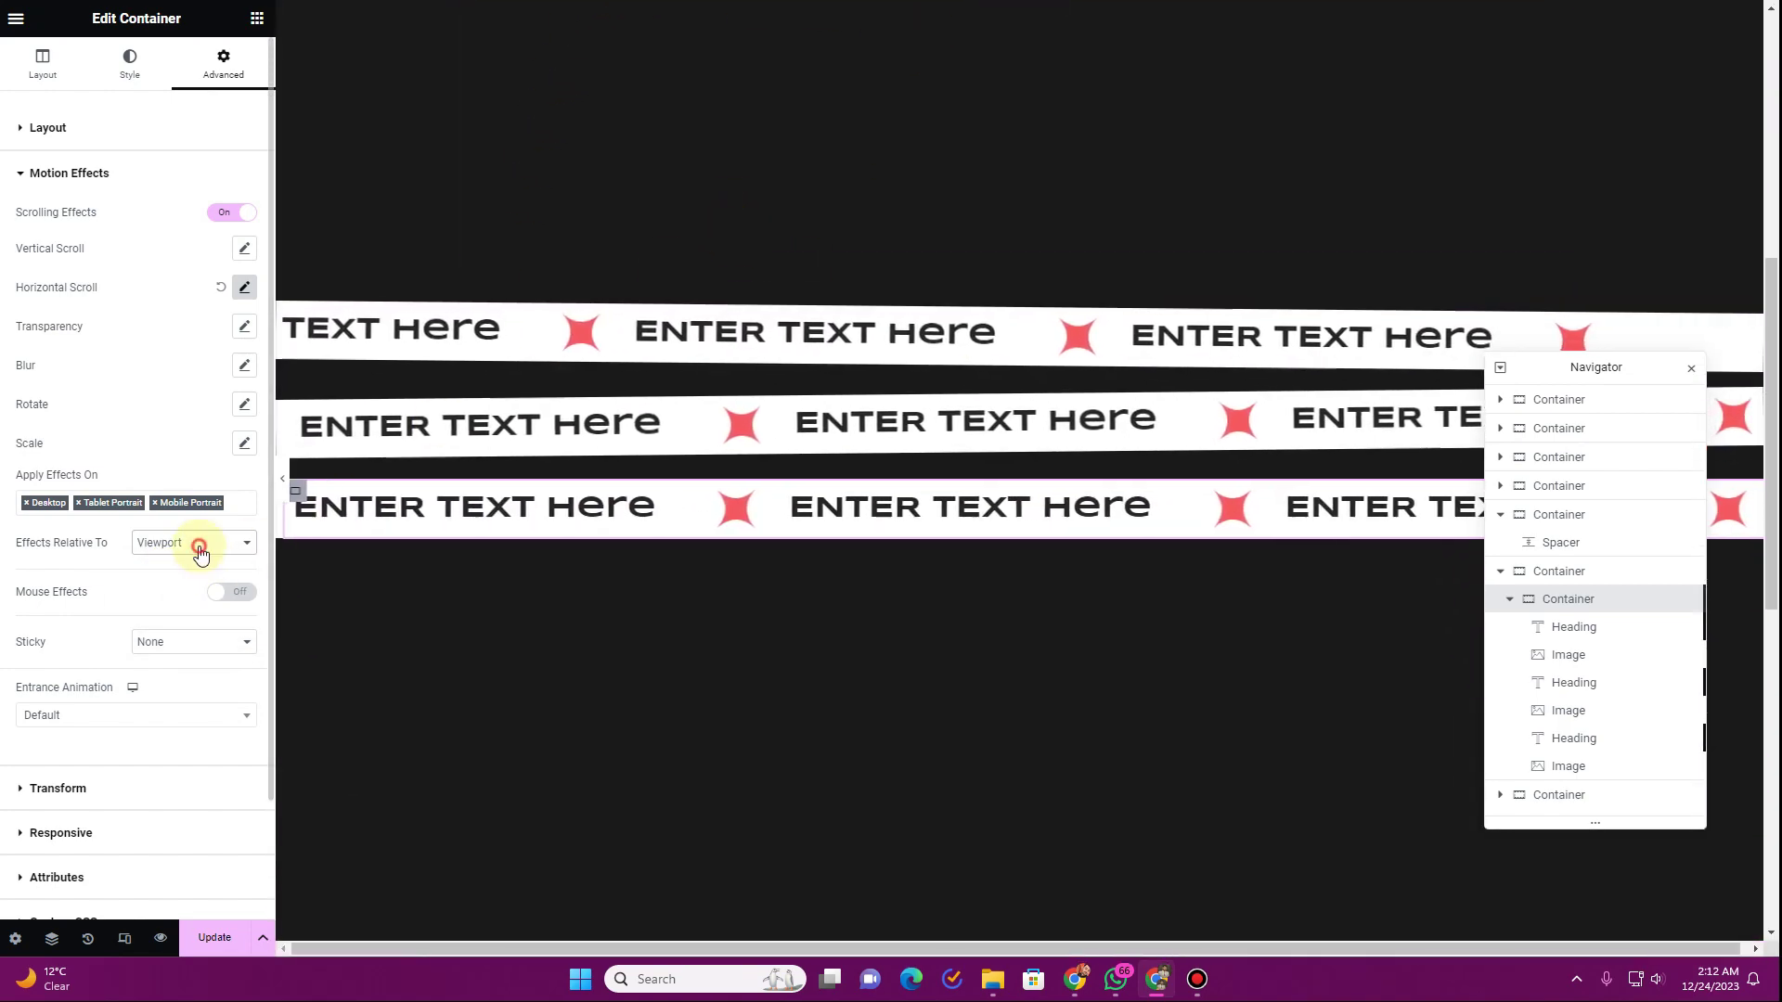
pyautogui.click(195, 544)
pyautogui.click(194, 593)
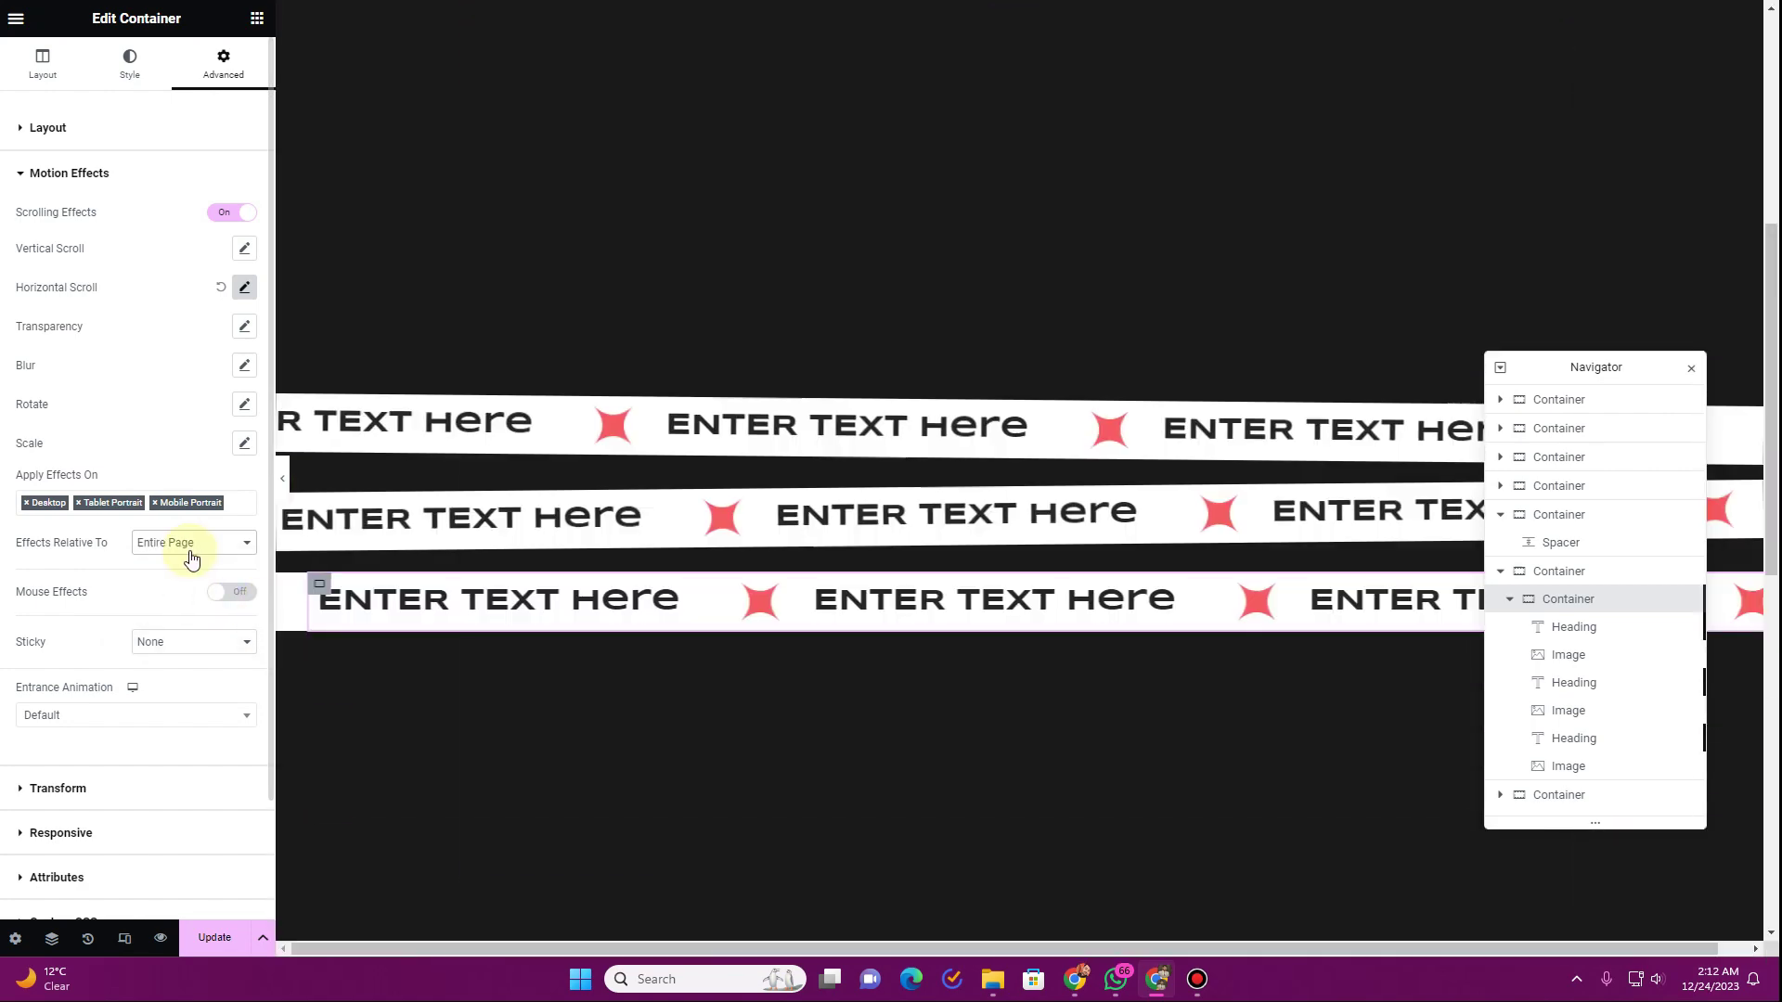
pyautogui.click(190, 546)
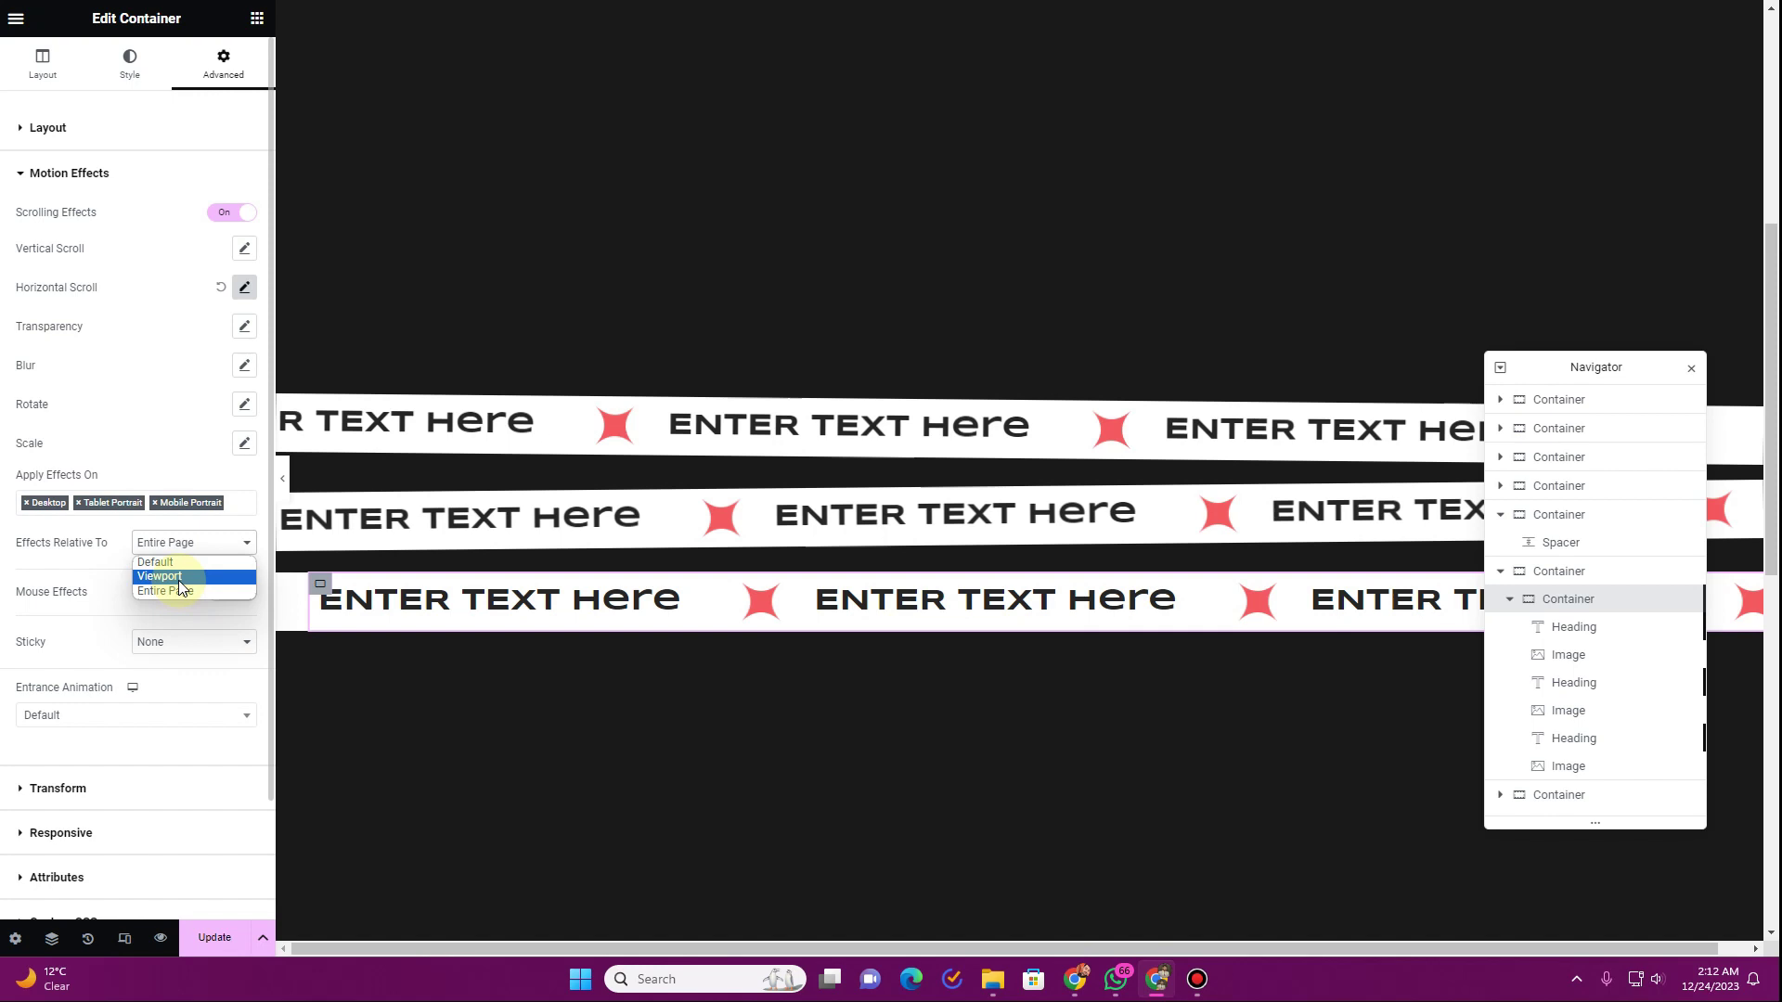
pyautogui.click(176, 579)
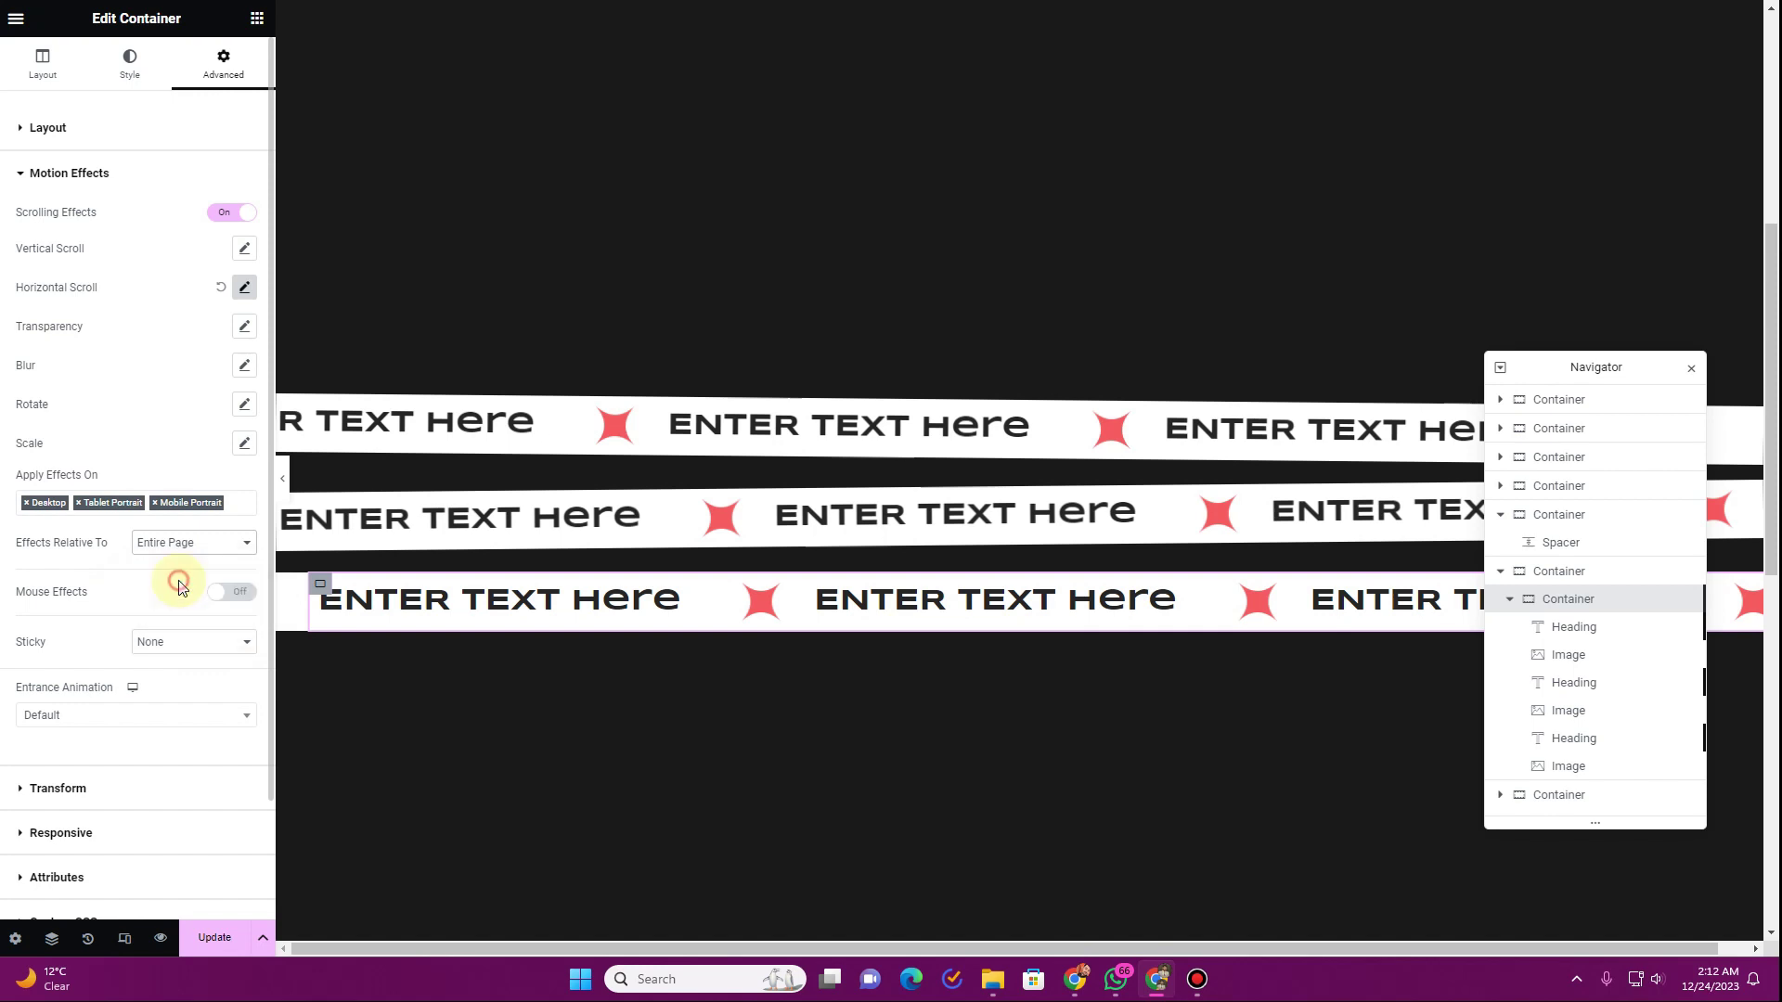
# Step: Close the Navigator and select the bottom strip's container on the canvas
pyautogui.scroll(-4, 498, 412)
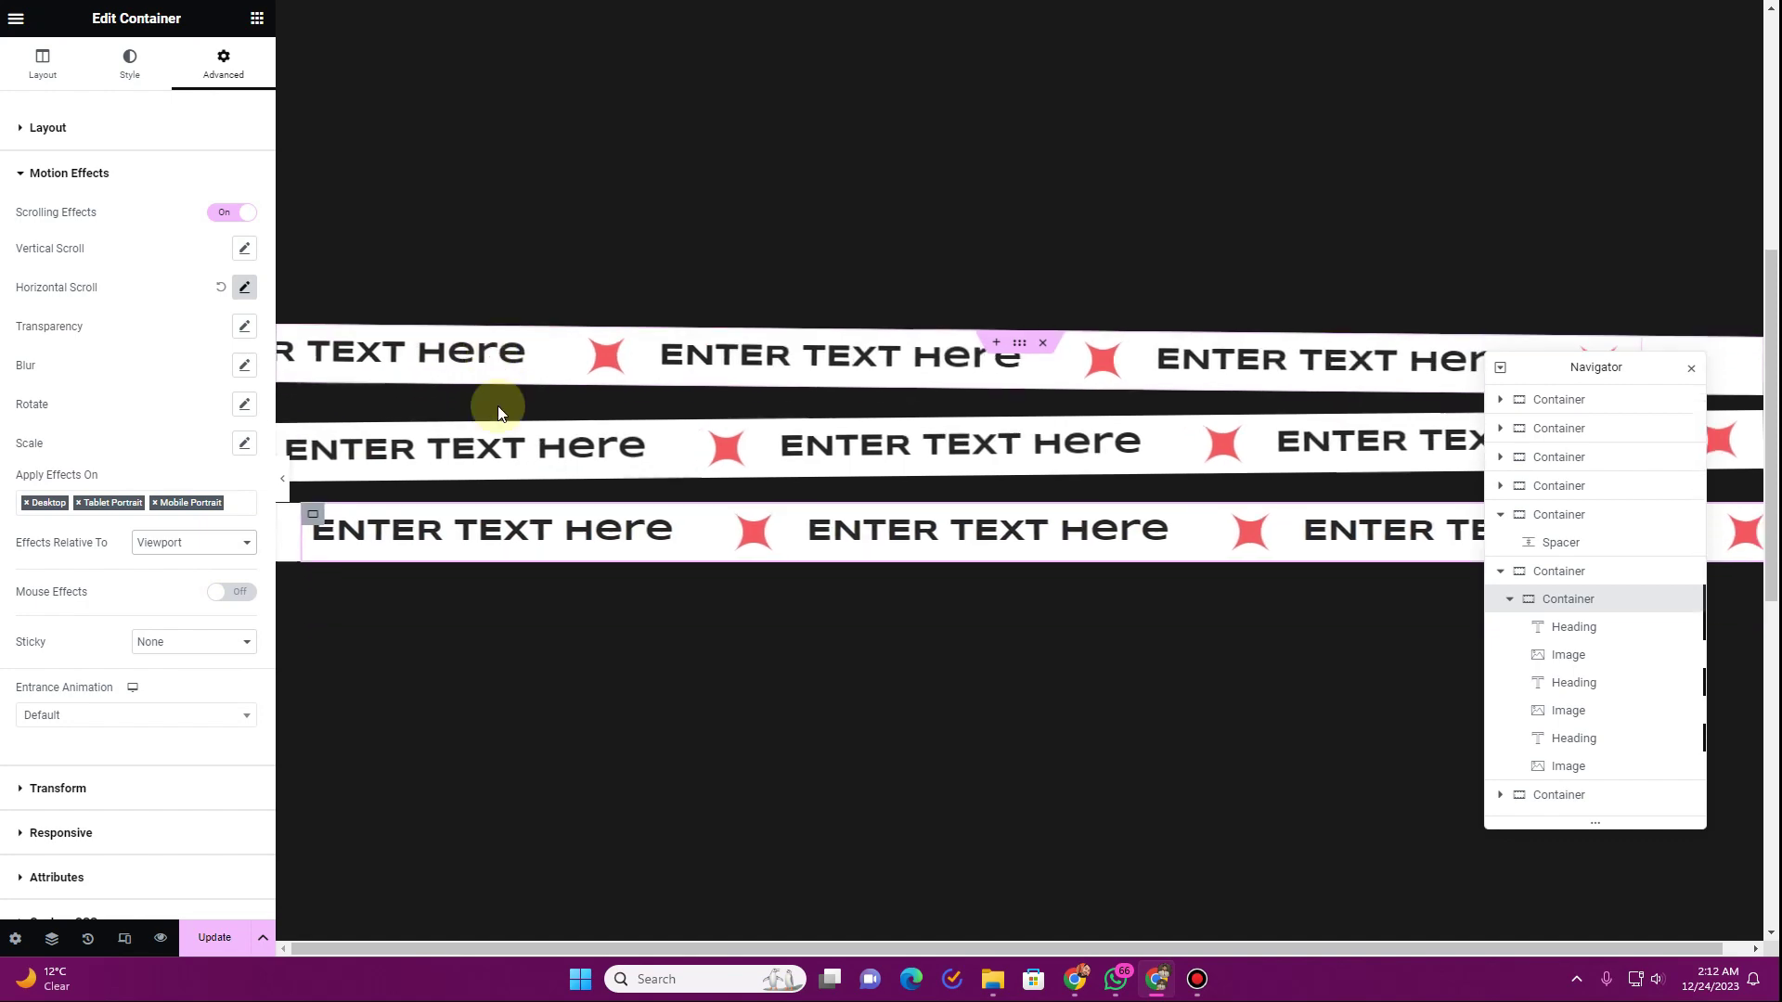
pyautogui.scroll(7, 498, 413)
pyautogui.scroll(-6, 497, 409)
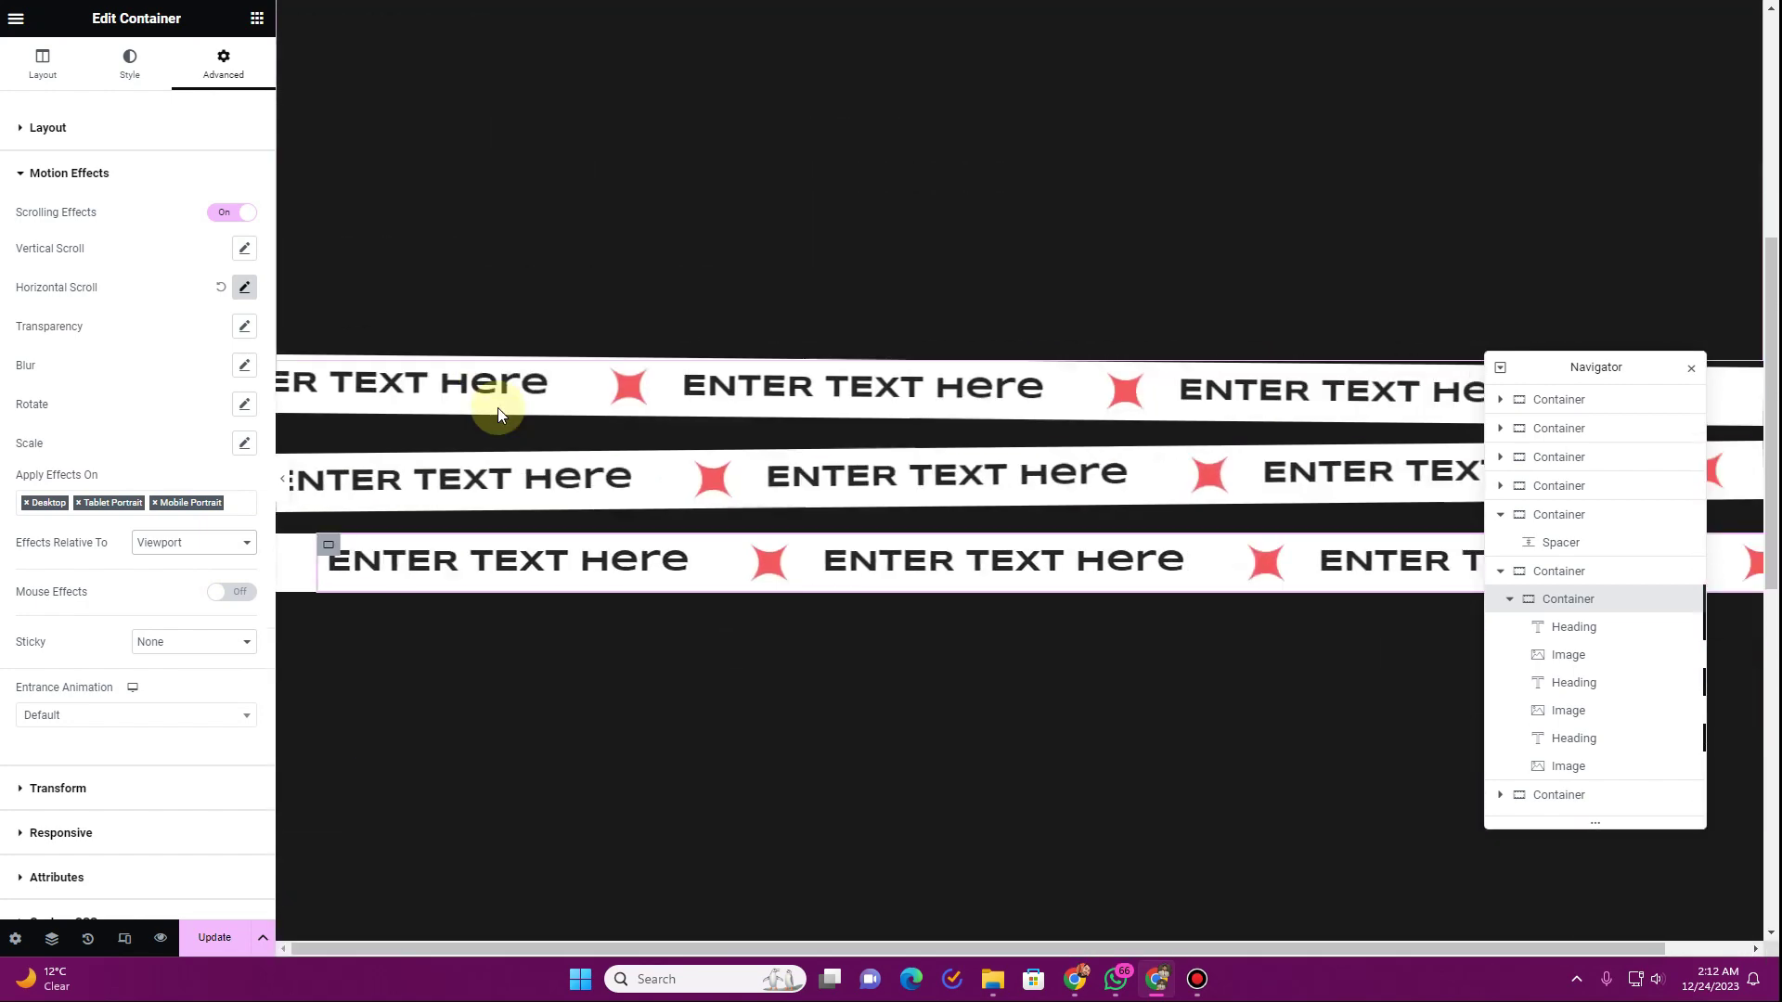
pyautogui.click(1691, 371)
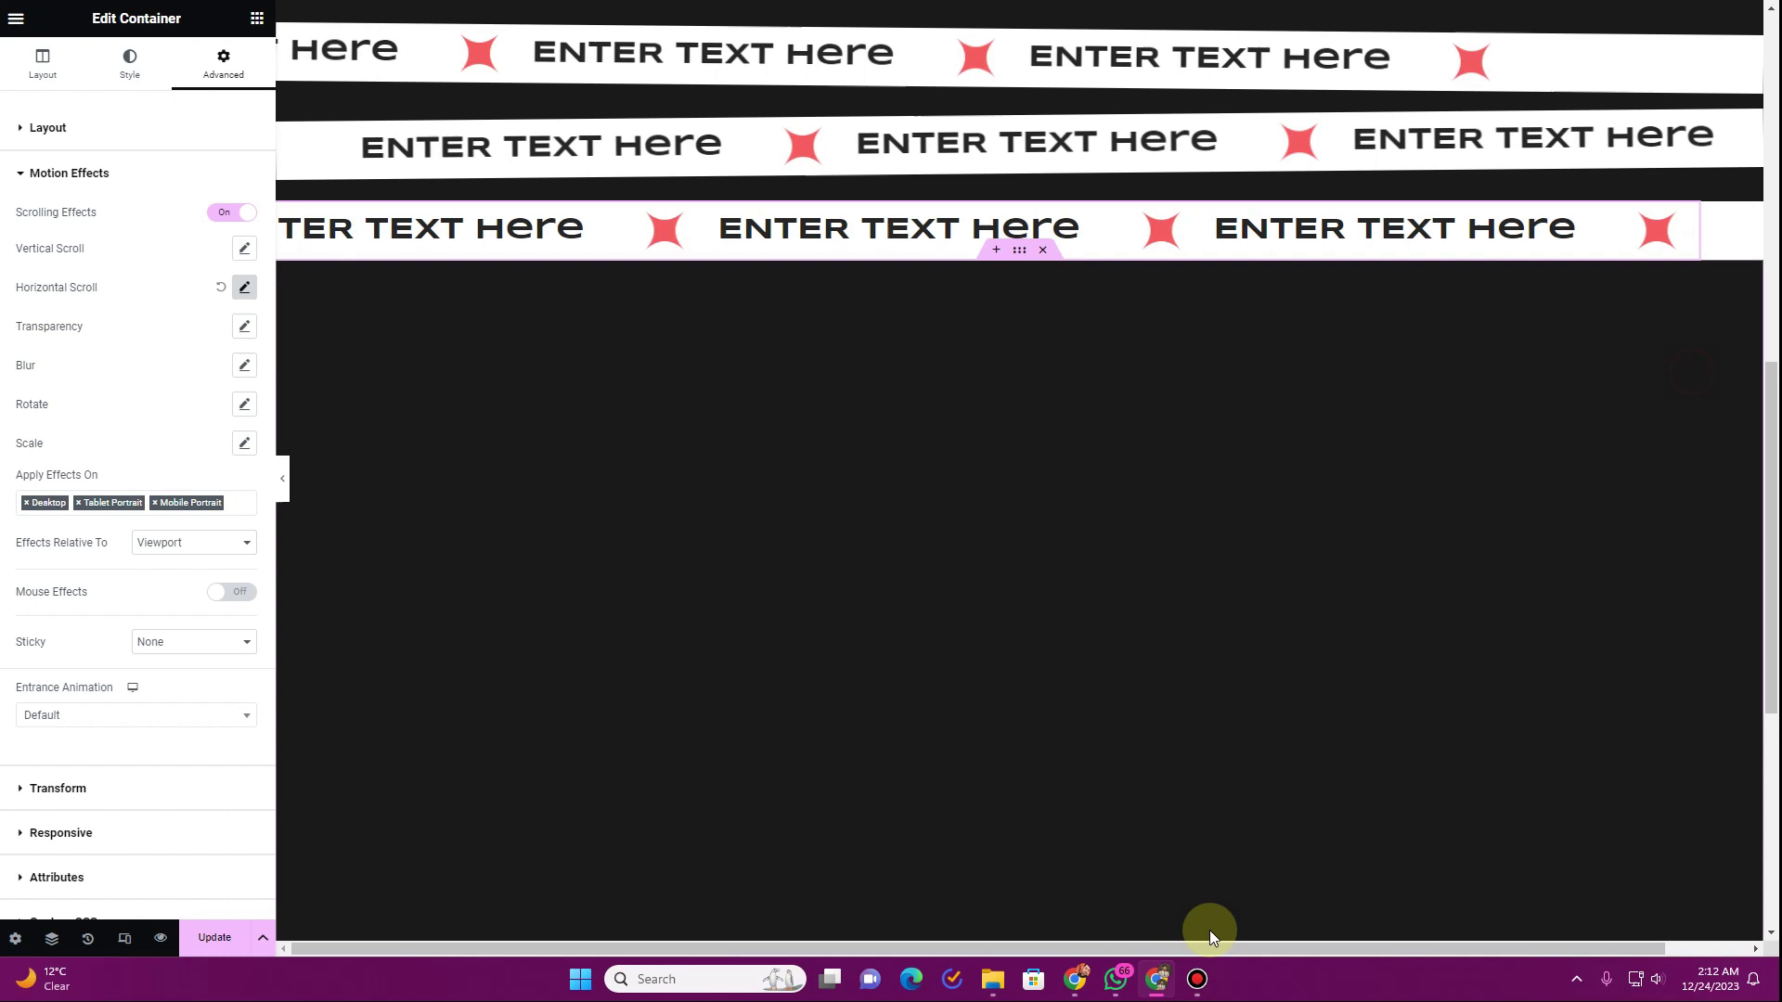
pyautogui.hscroll(1, 1203, 945)
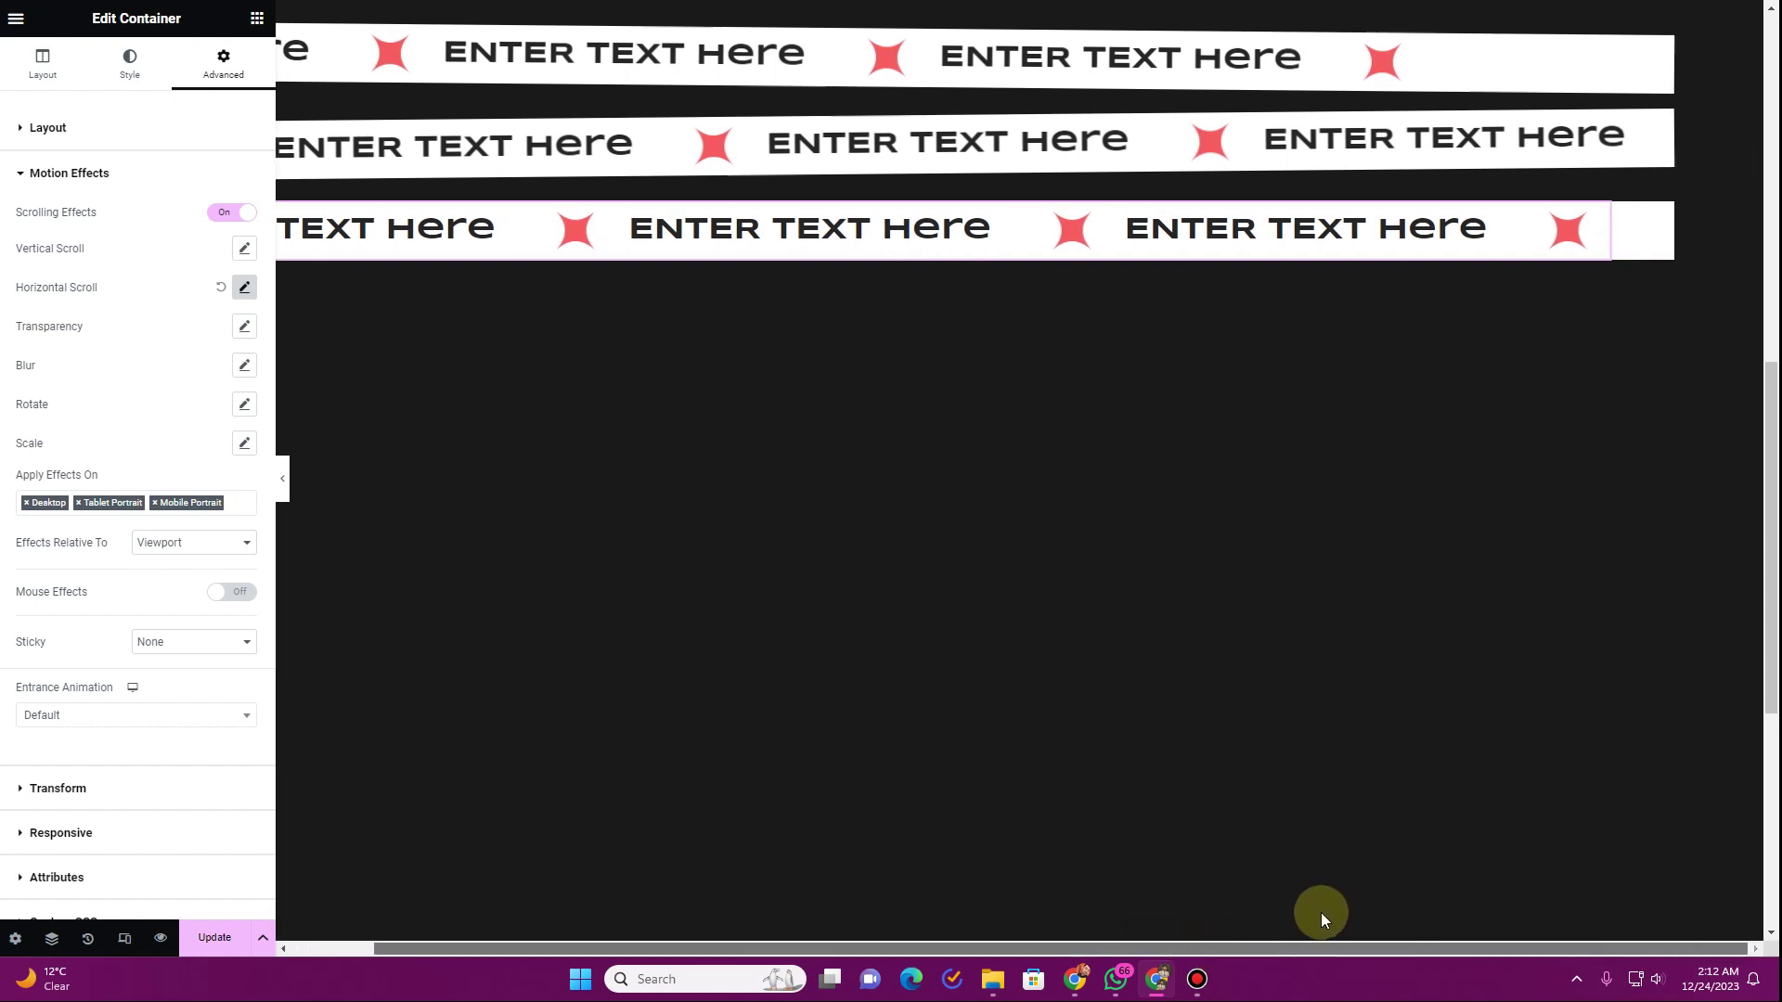
pyautogui.hscroll(-1, 1010, 933)
pyautogui.scroll(2, 949, 642)
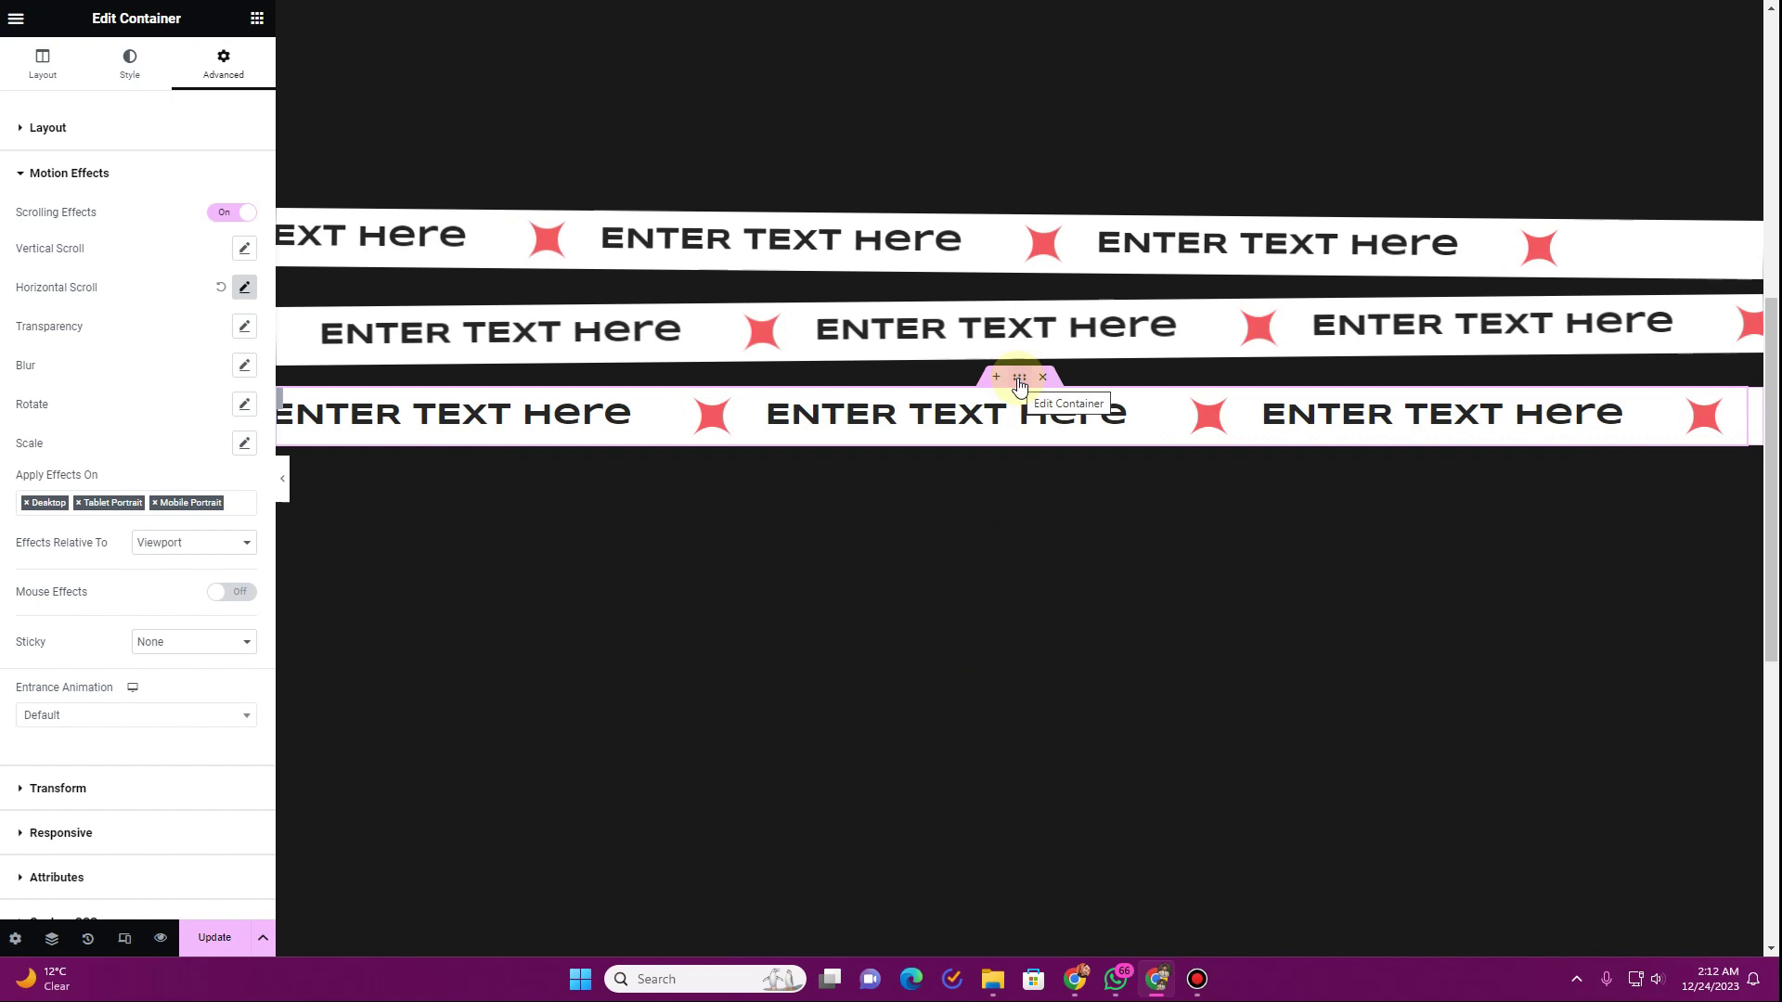
pyautogui.click(1019, 382)
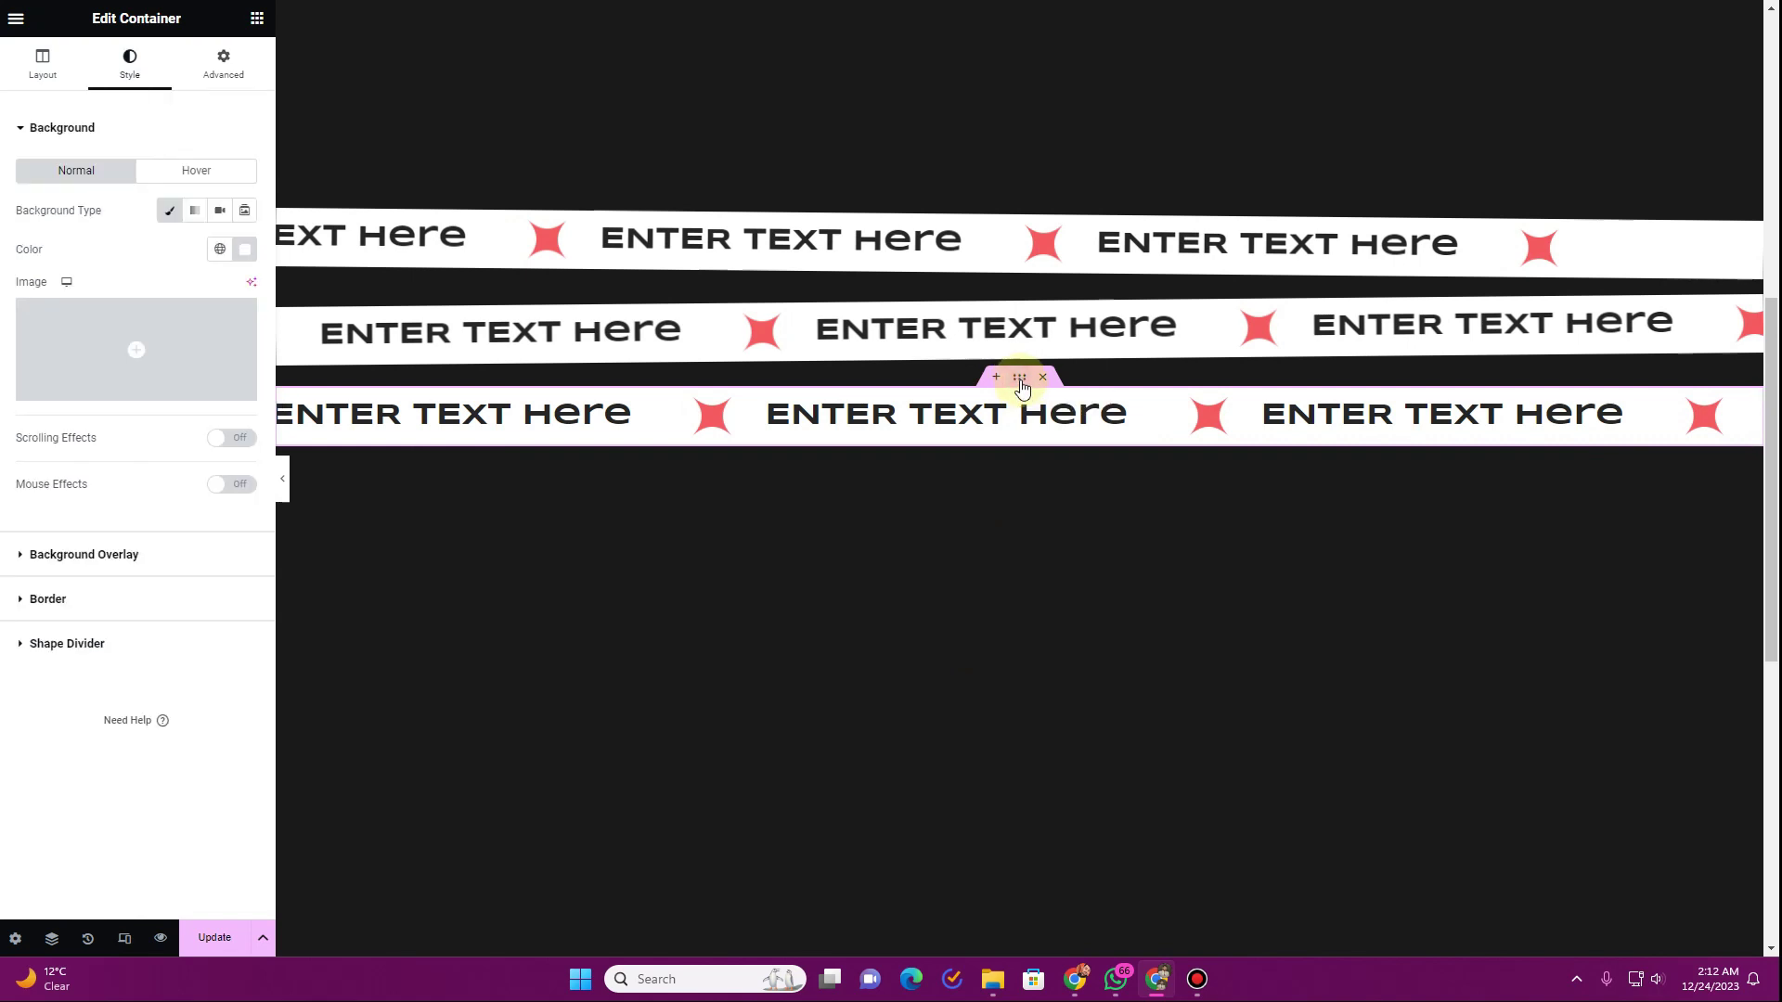
# Step: Set the bottom strip container's Overflow to Hidden in Layout's Additional Options
pyautogui.click(28, 85)
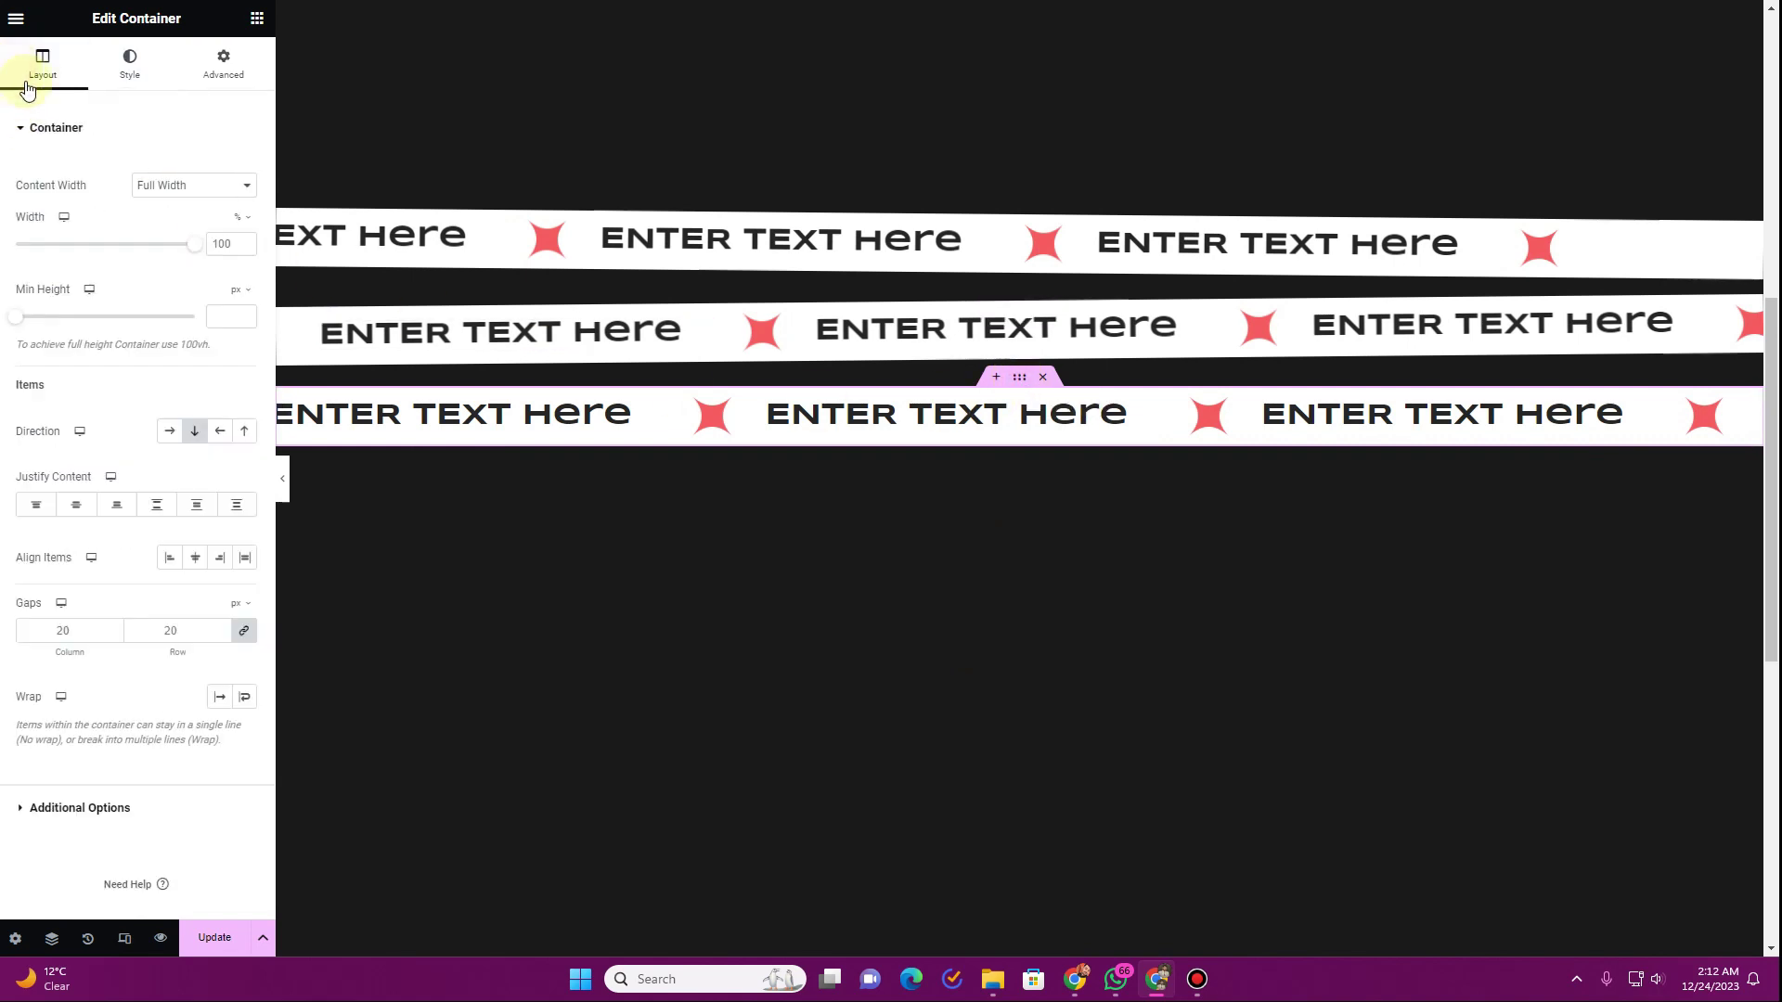
pyautogui.click(120, 803)
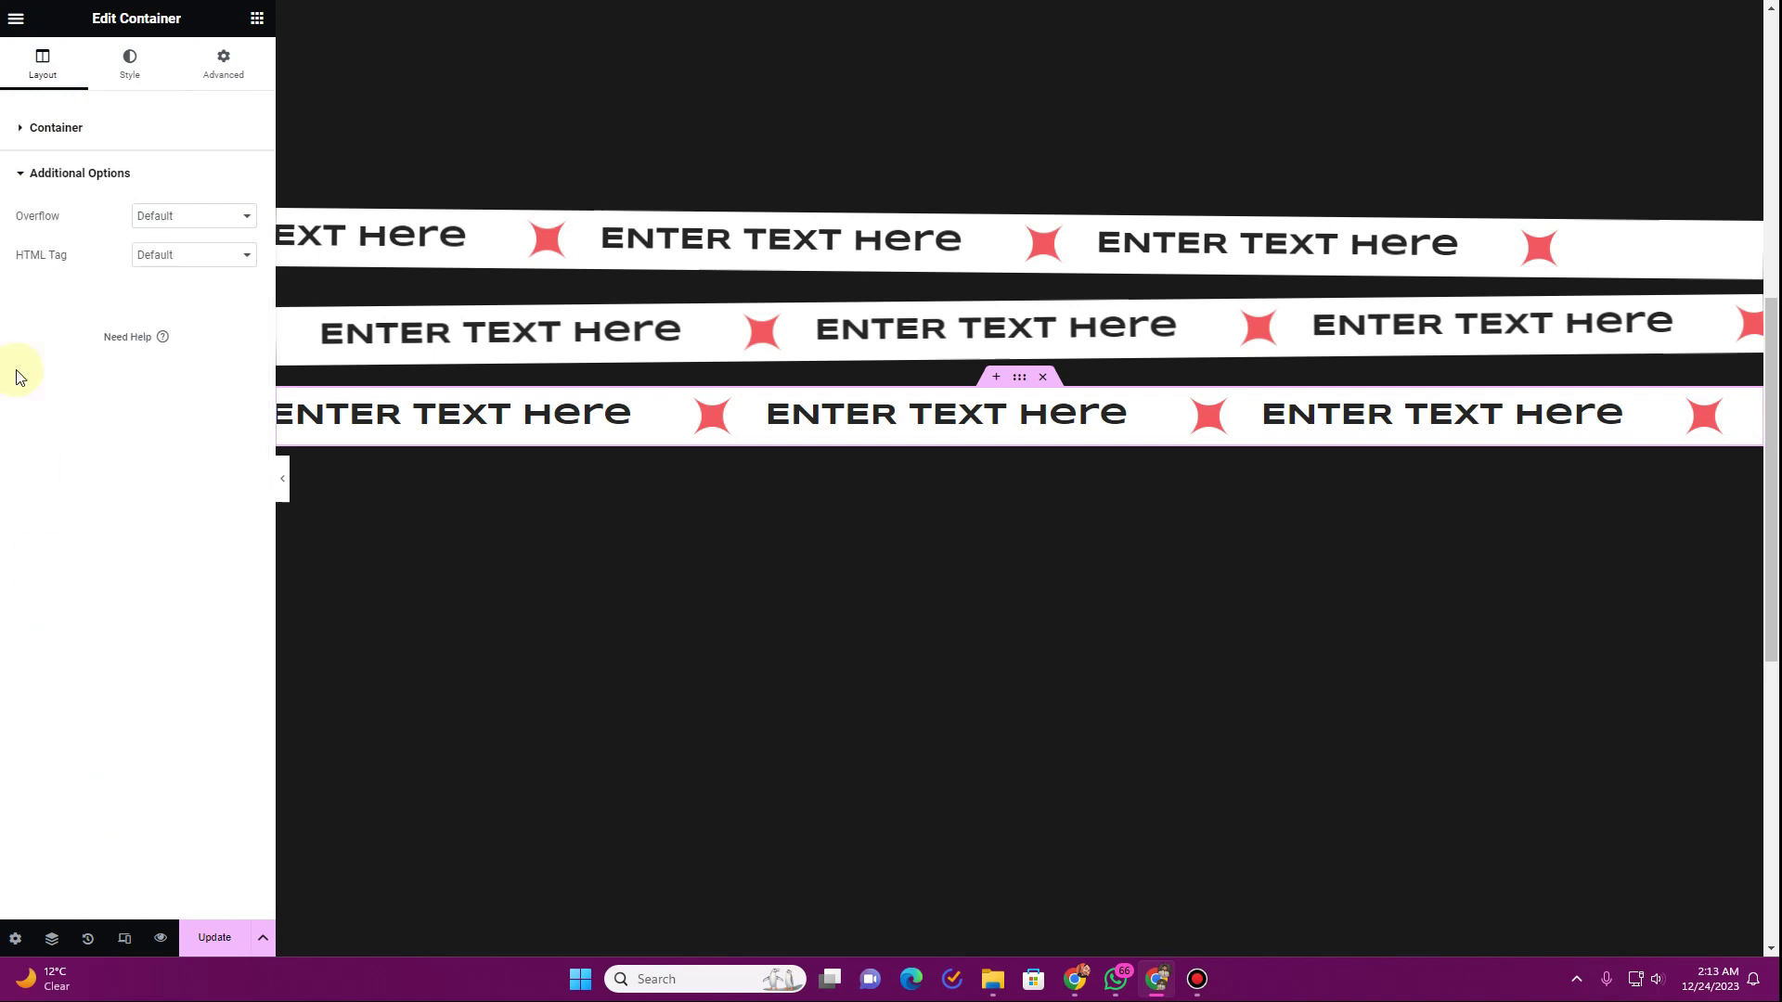
pyautogui.click(199, 217)
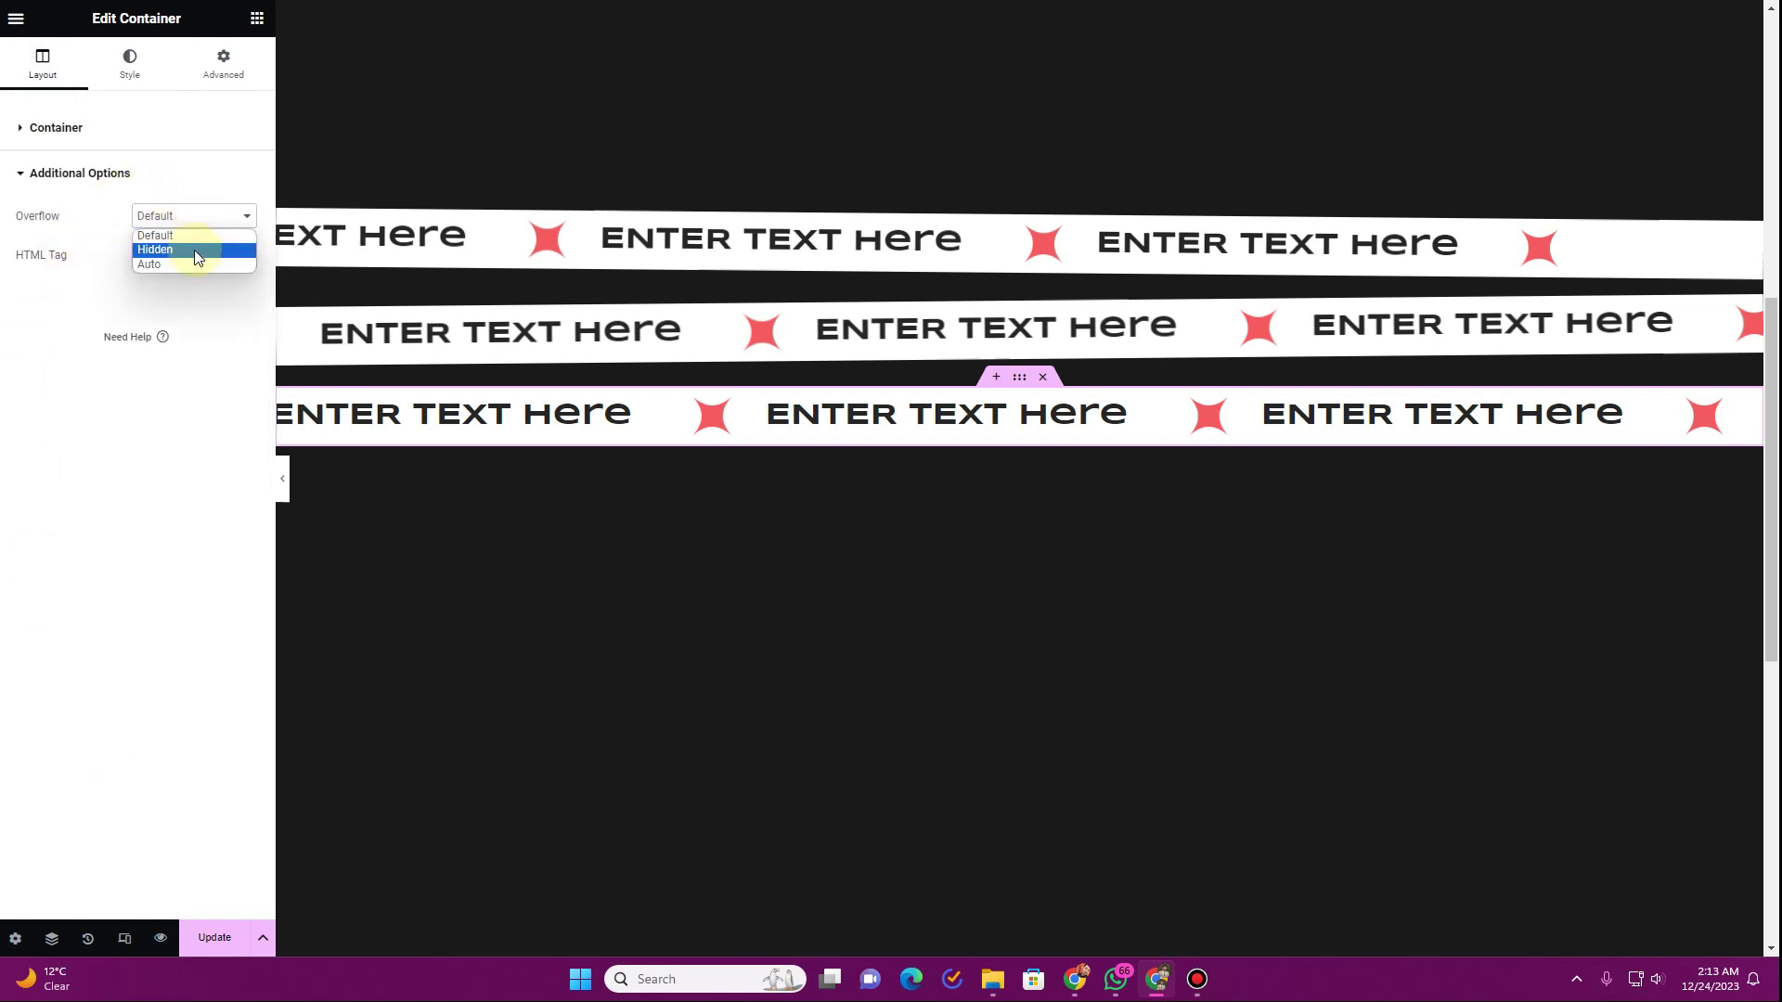
pyautogui.click(195, 250)
pyautogui.scroll(-3, 810, 685)
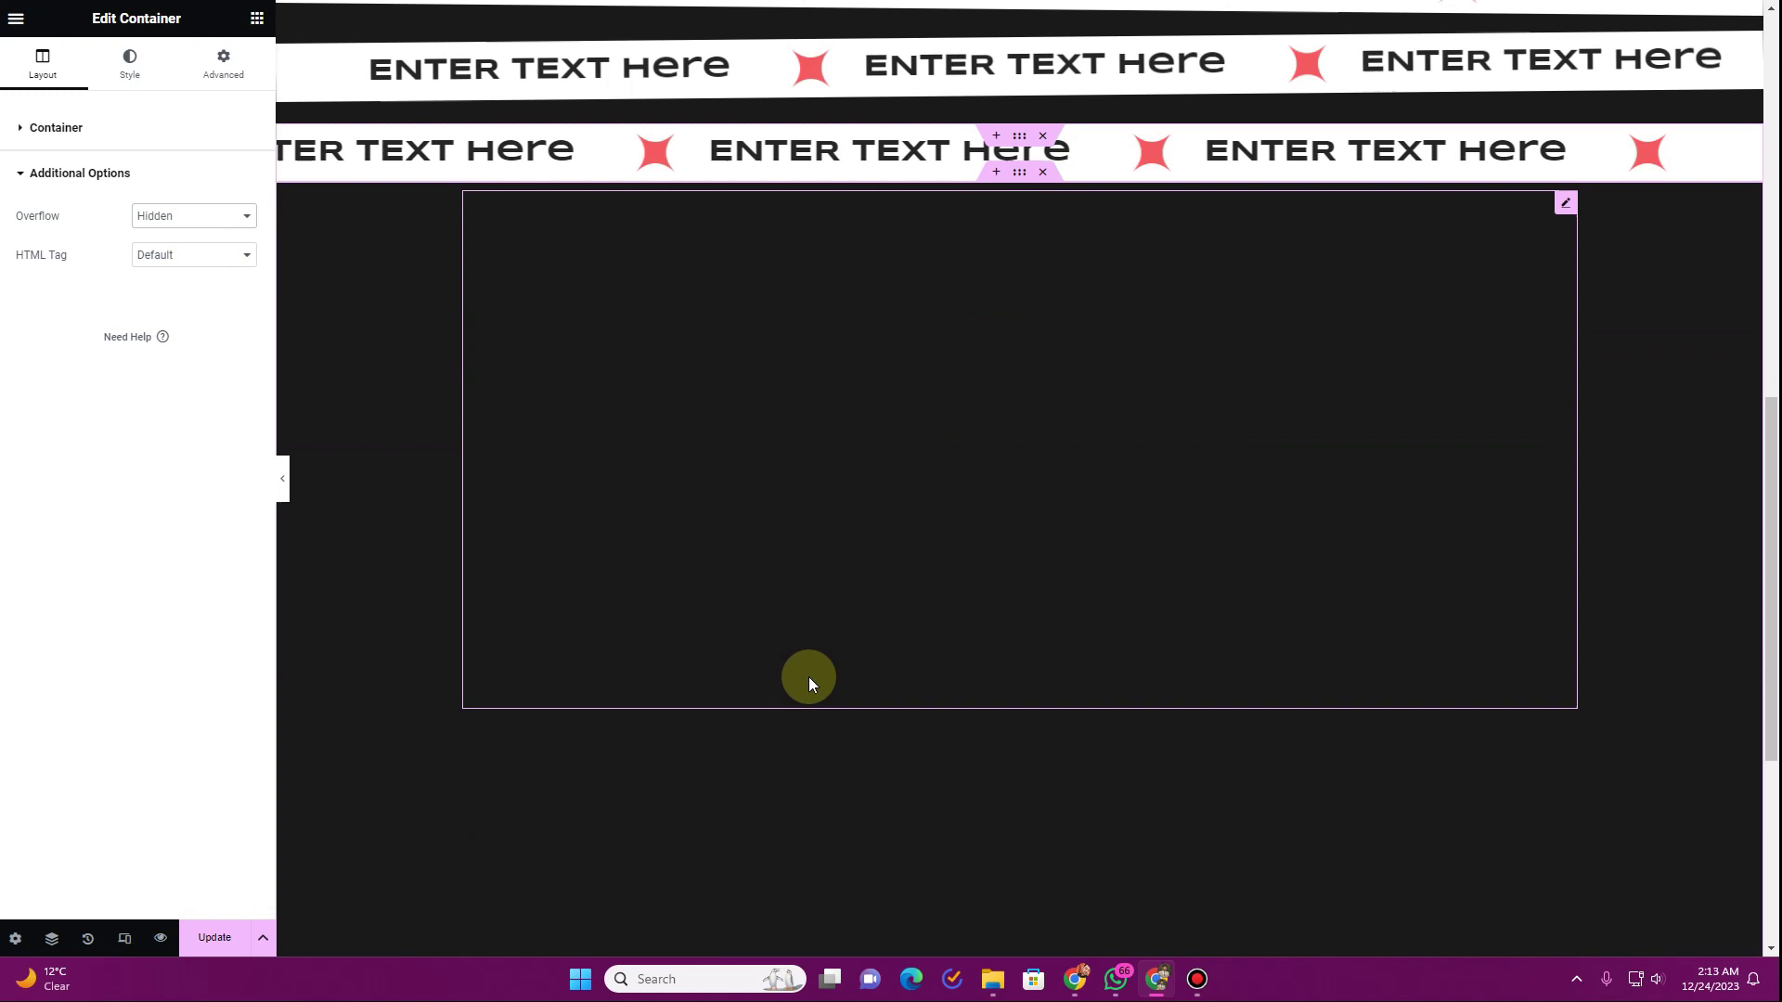
pyautogui.scroll(5, 809, 677)
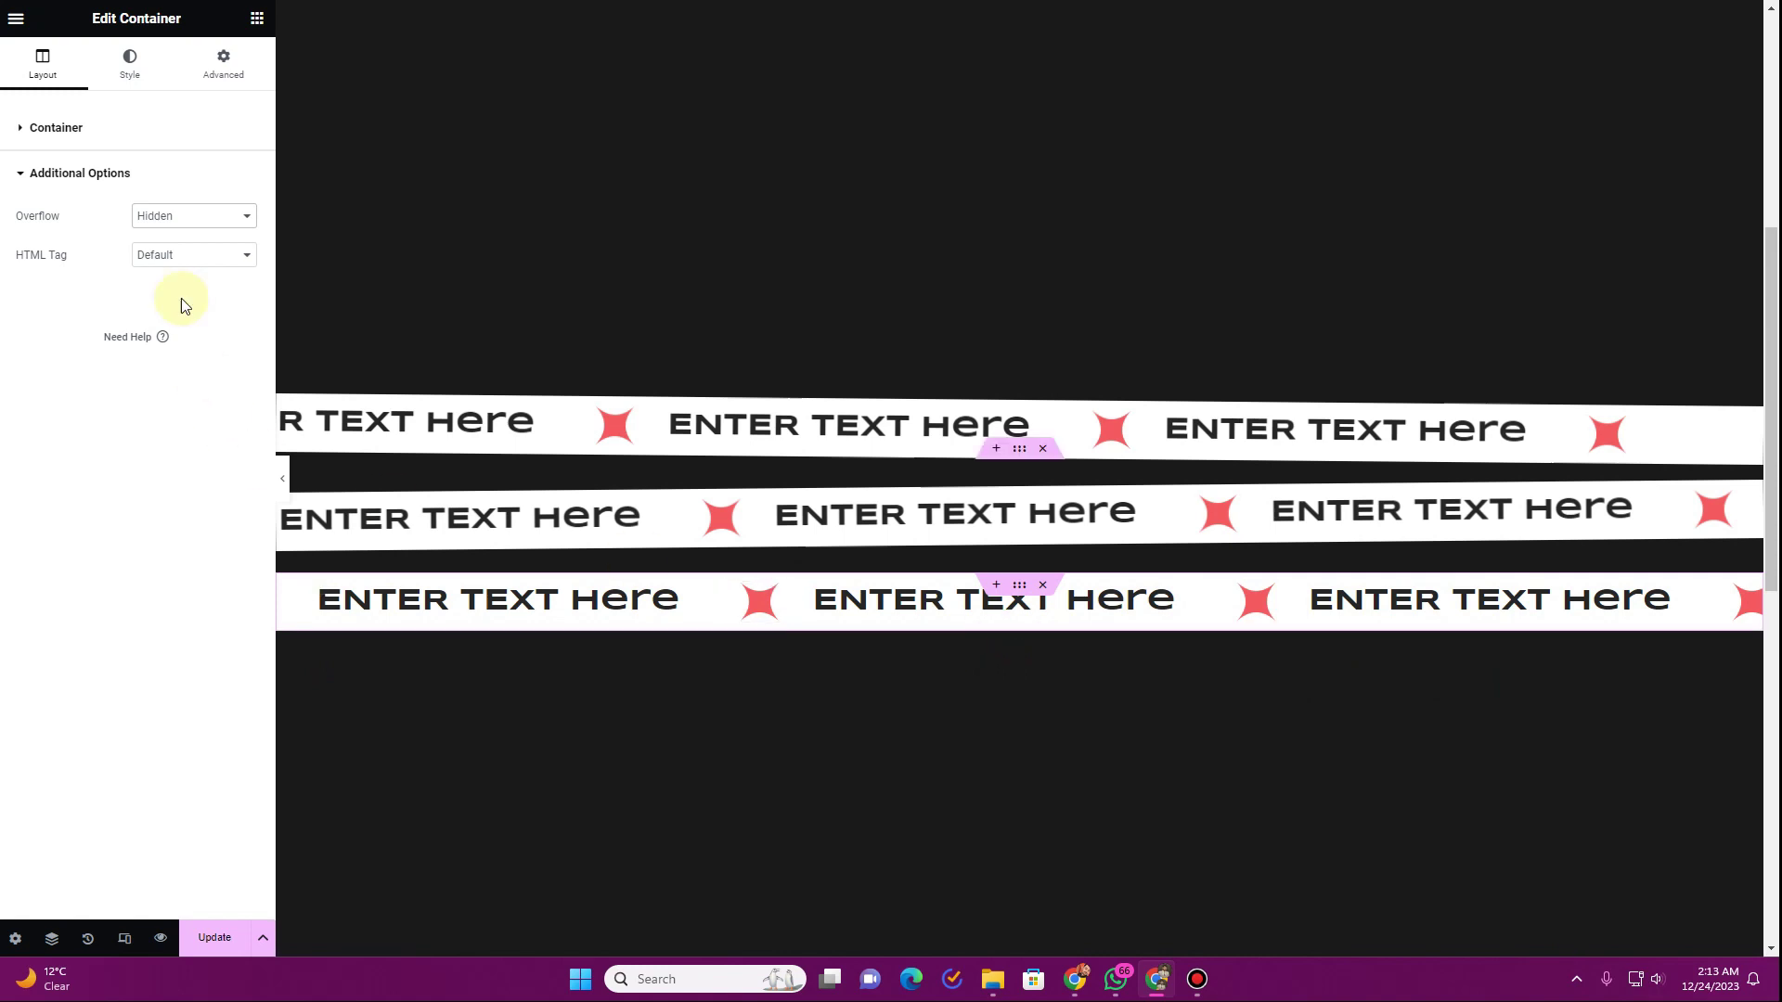
pyautogui.click(239, 59)
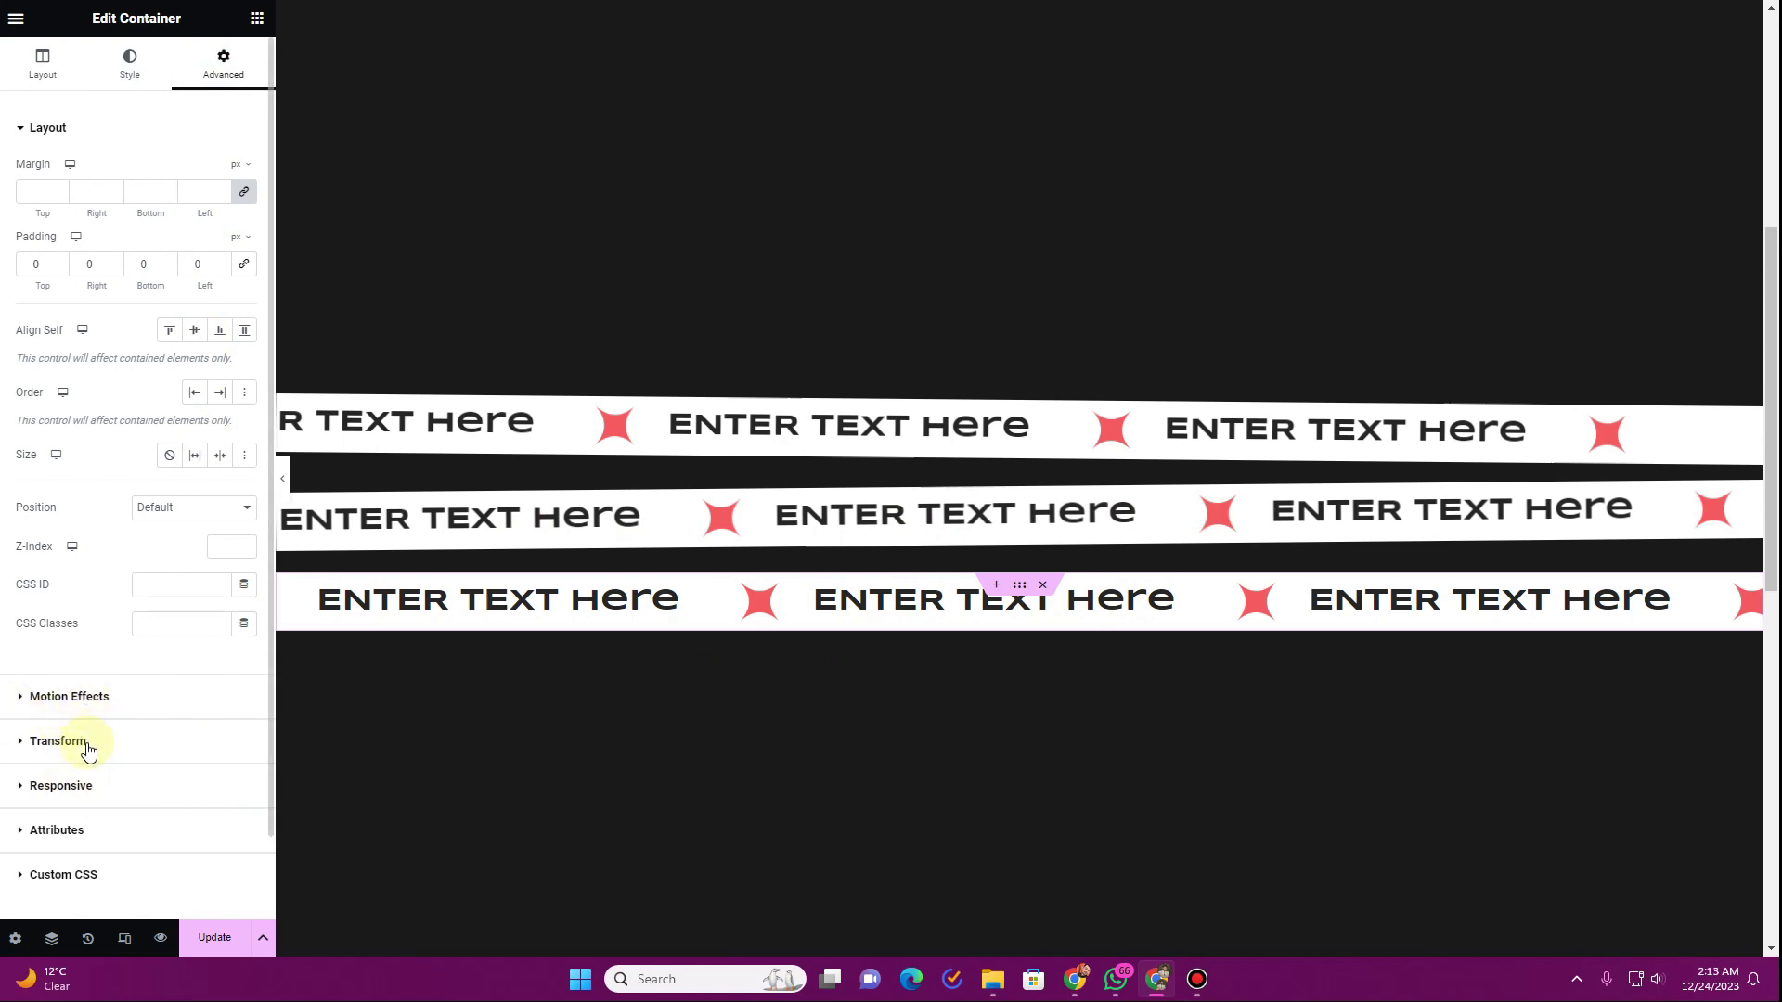
# Step: Give the bottom strip's container a 0.5 Transform rotation, then hide the panel to preview the tilted strips
pyautogui.click(57, 741)
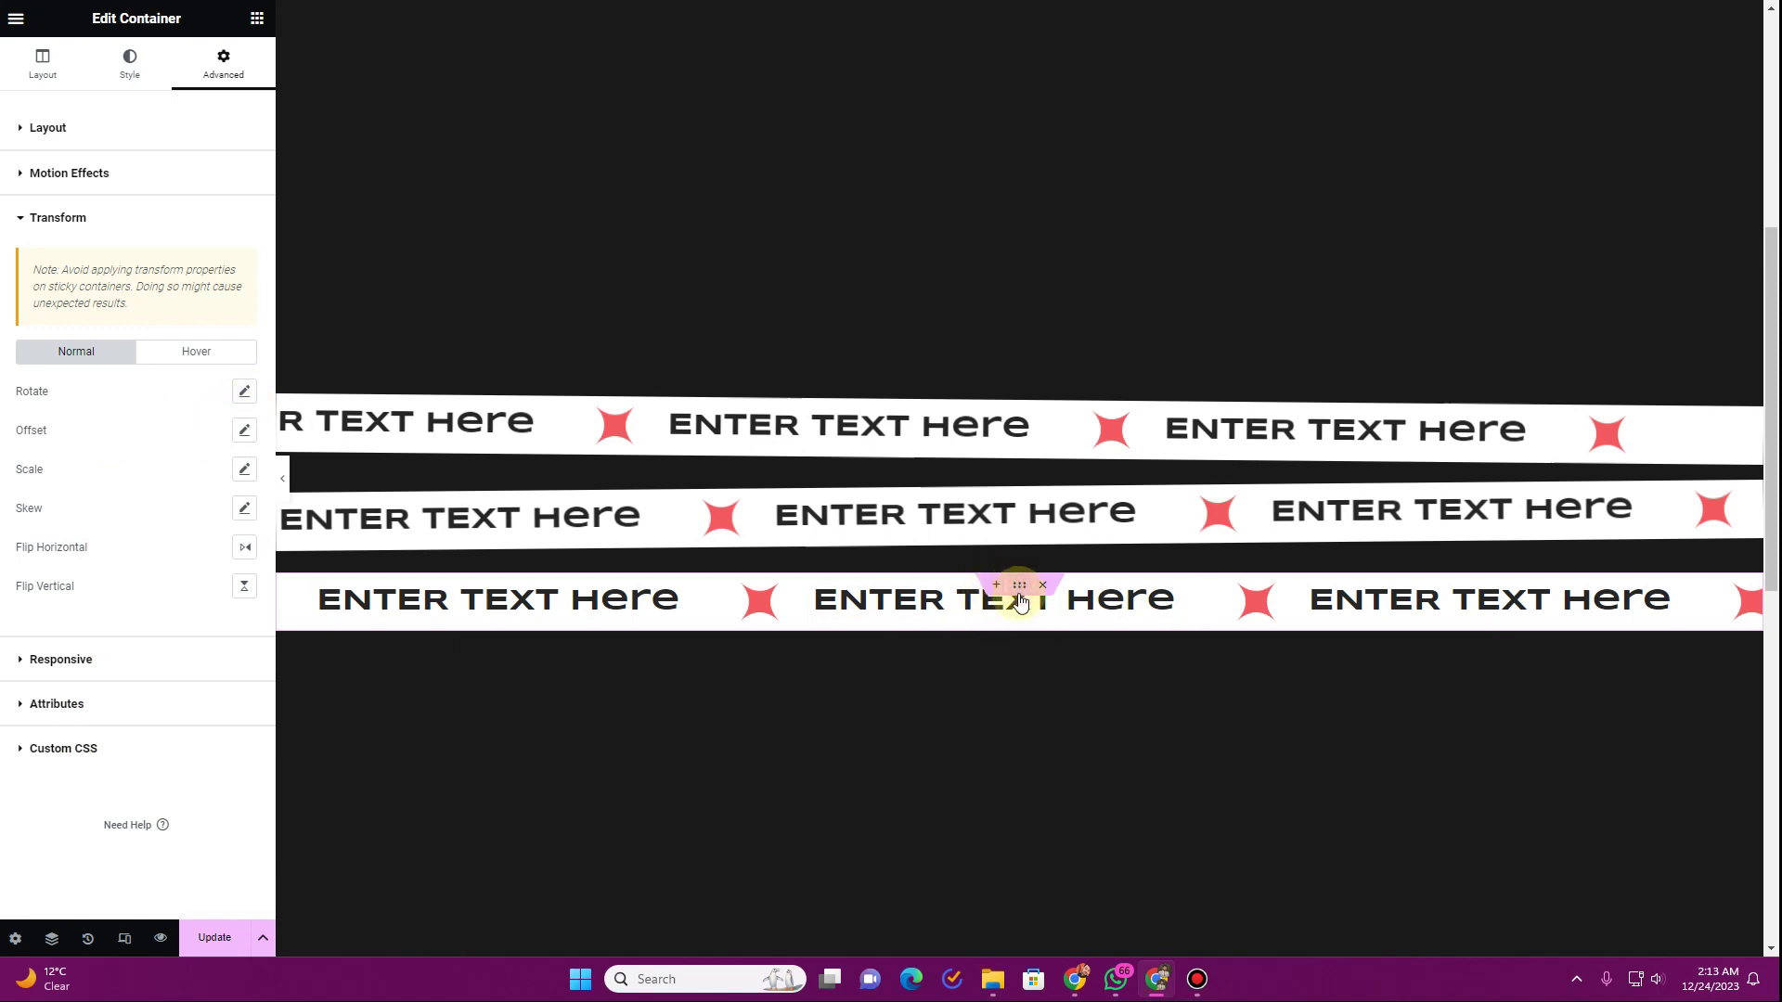
pyautogui.click(243, 391)
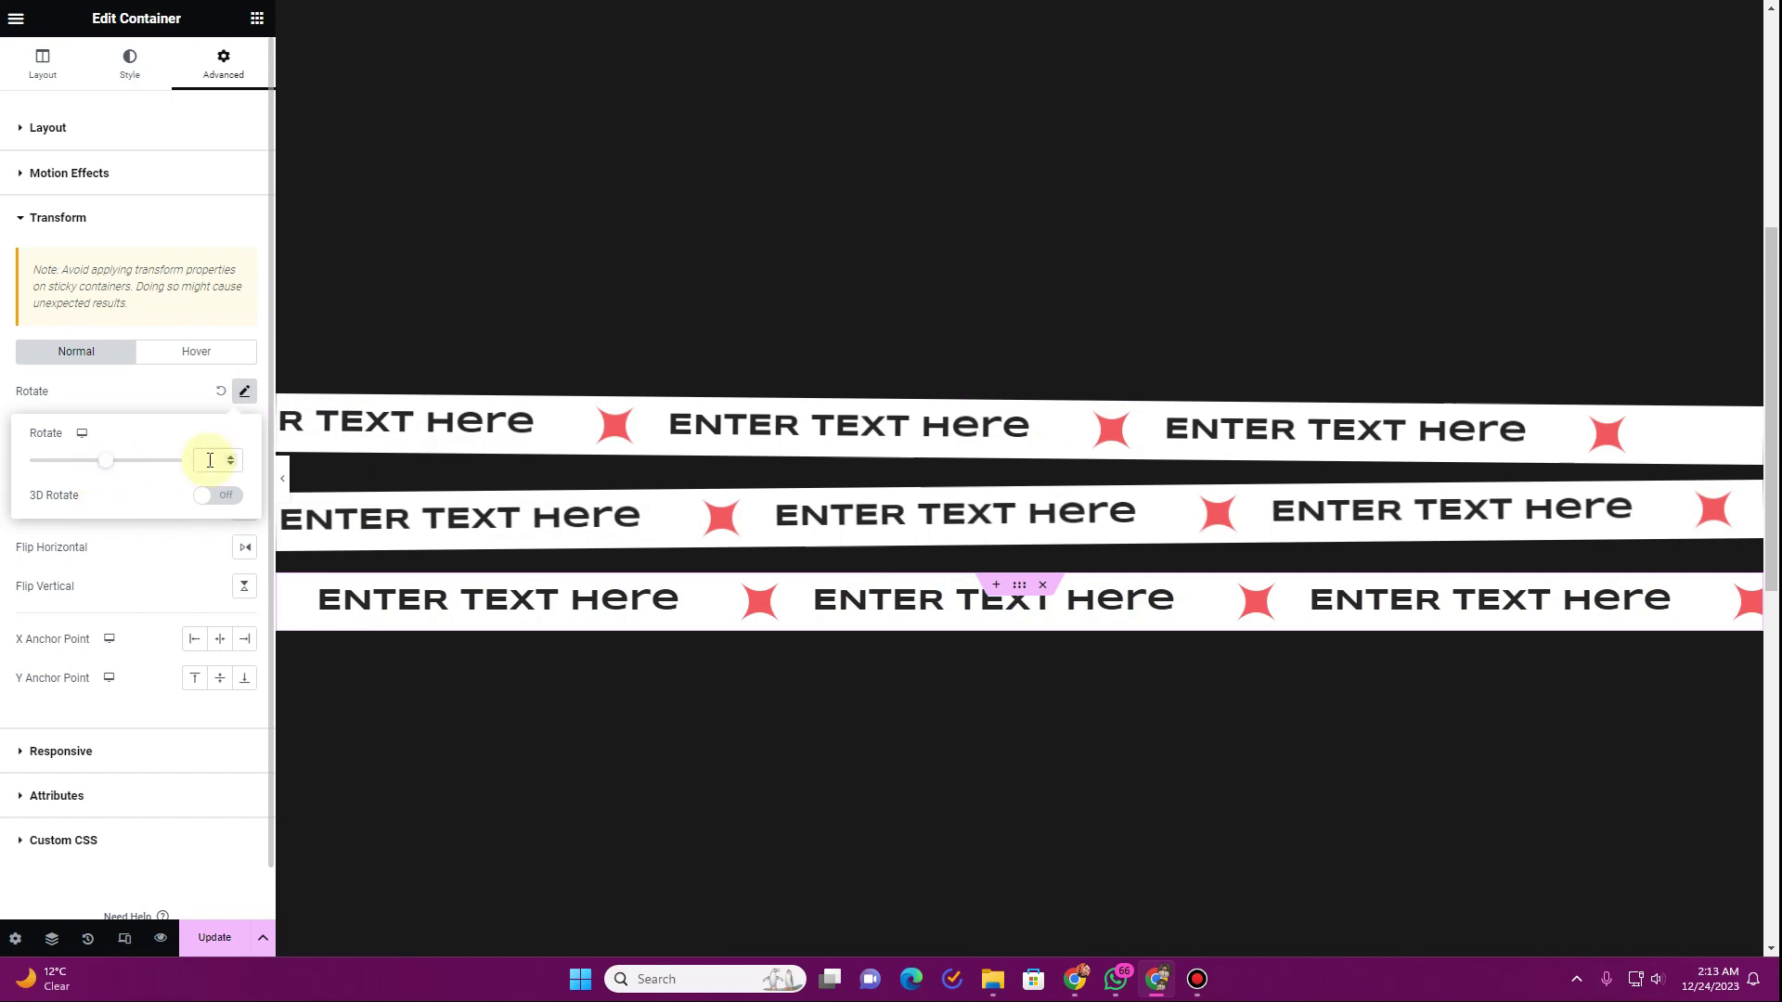
pyautogui.write('.5')
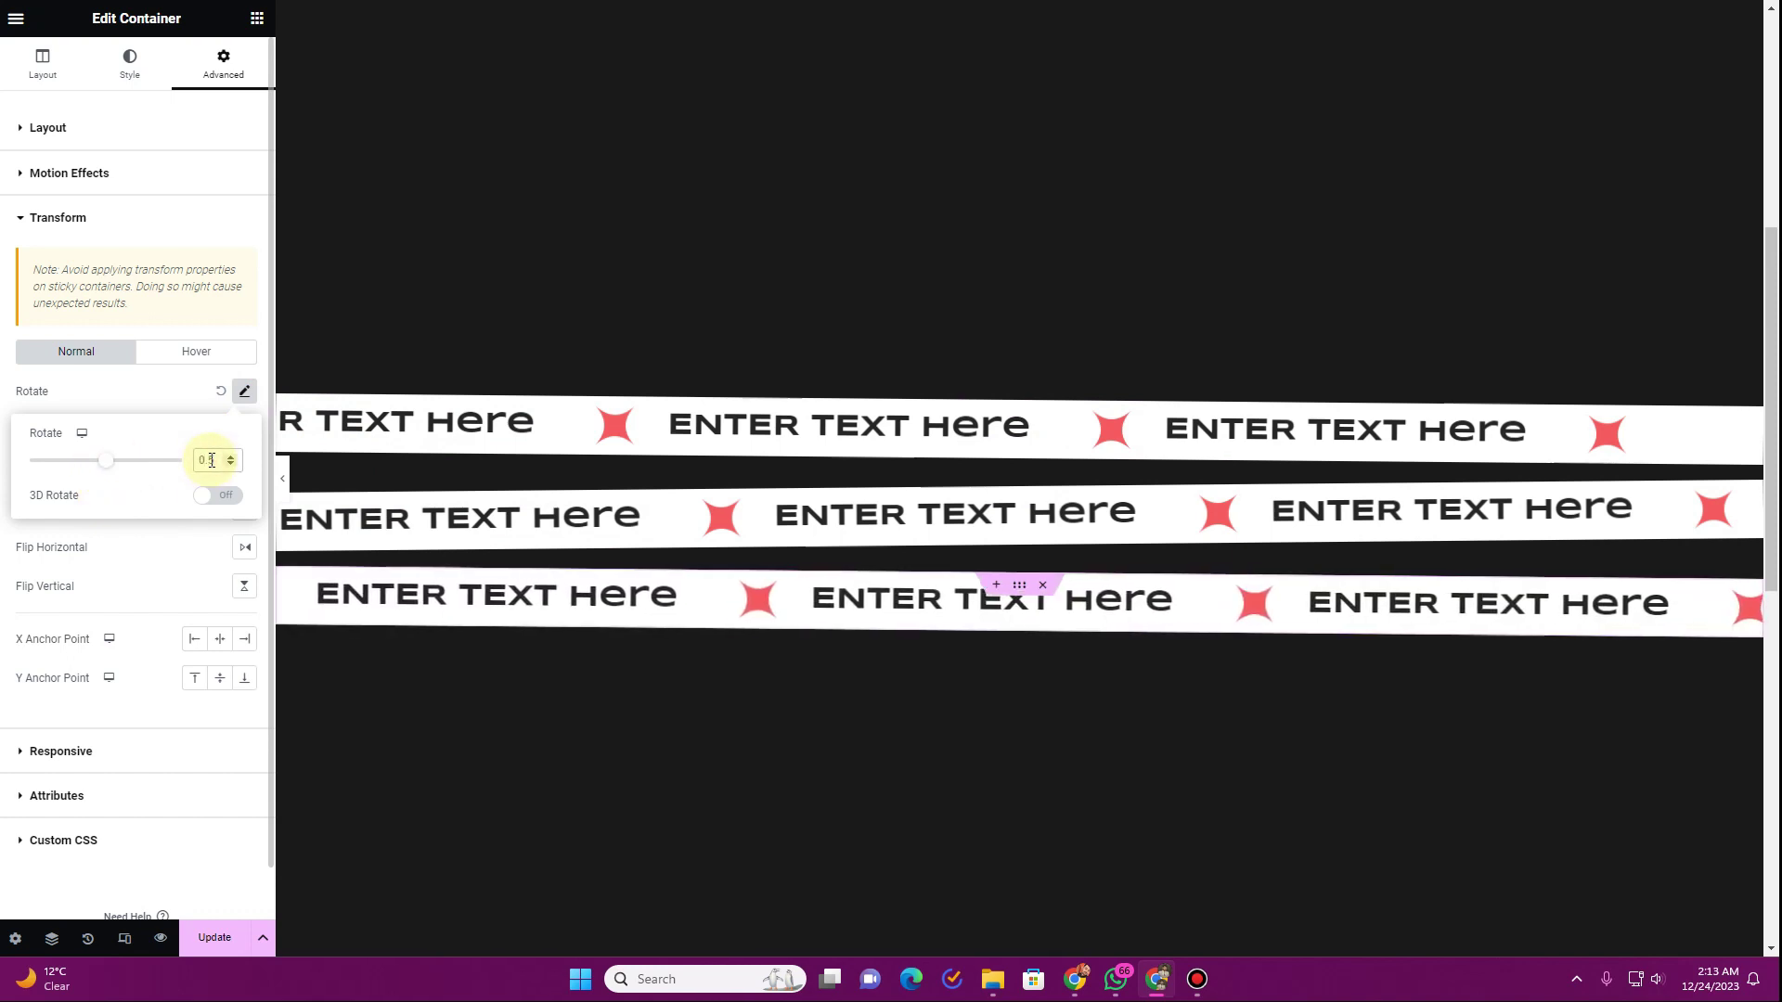
pyautogui.click(281, 475)
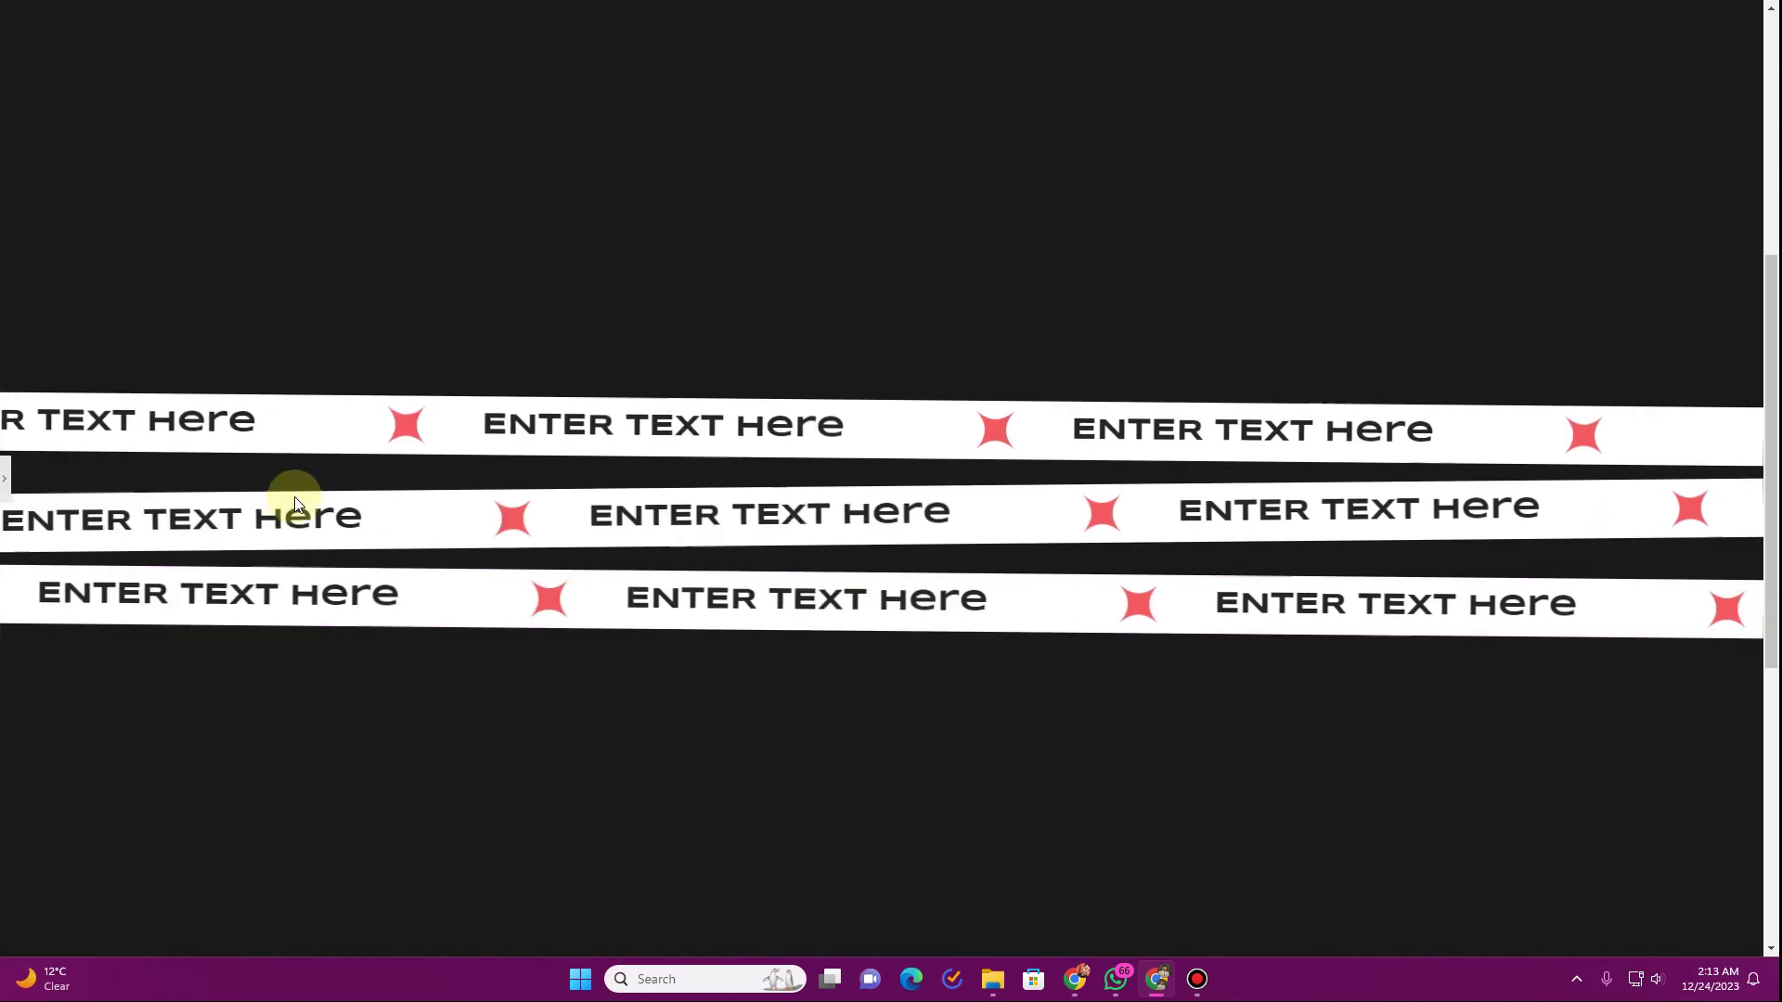
pyautogui.scroll(-4, 684, 230)
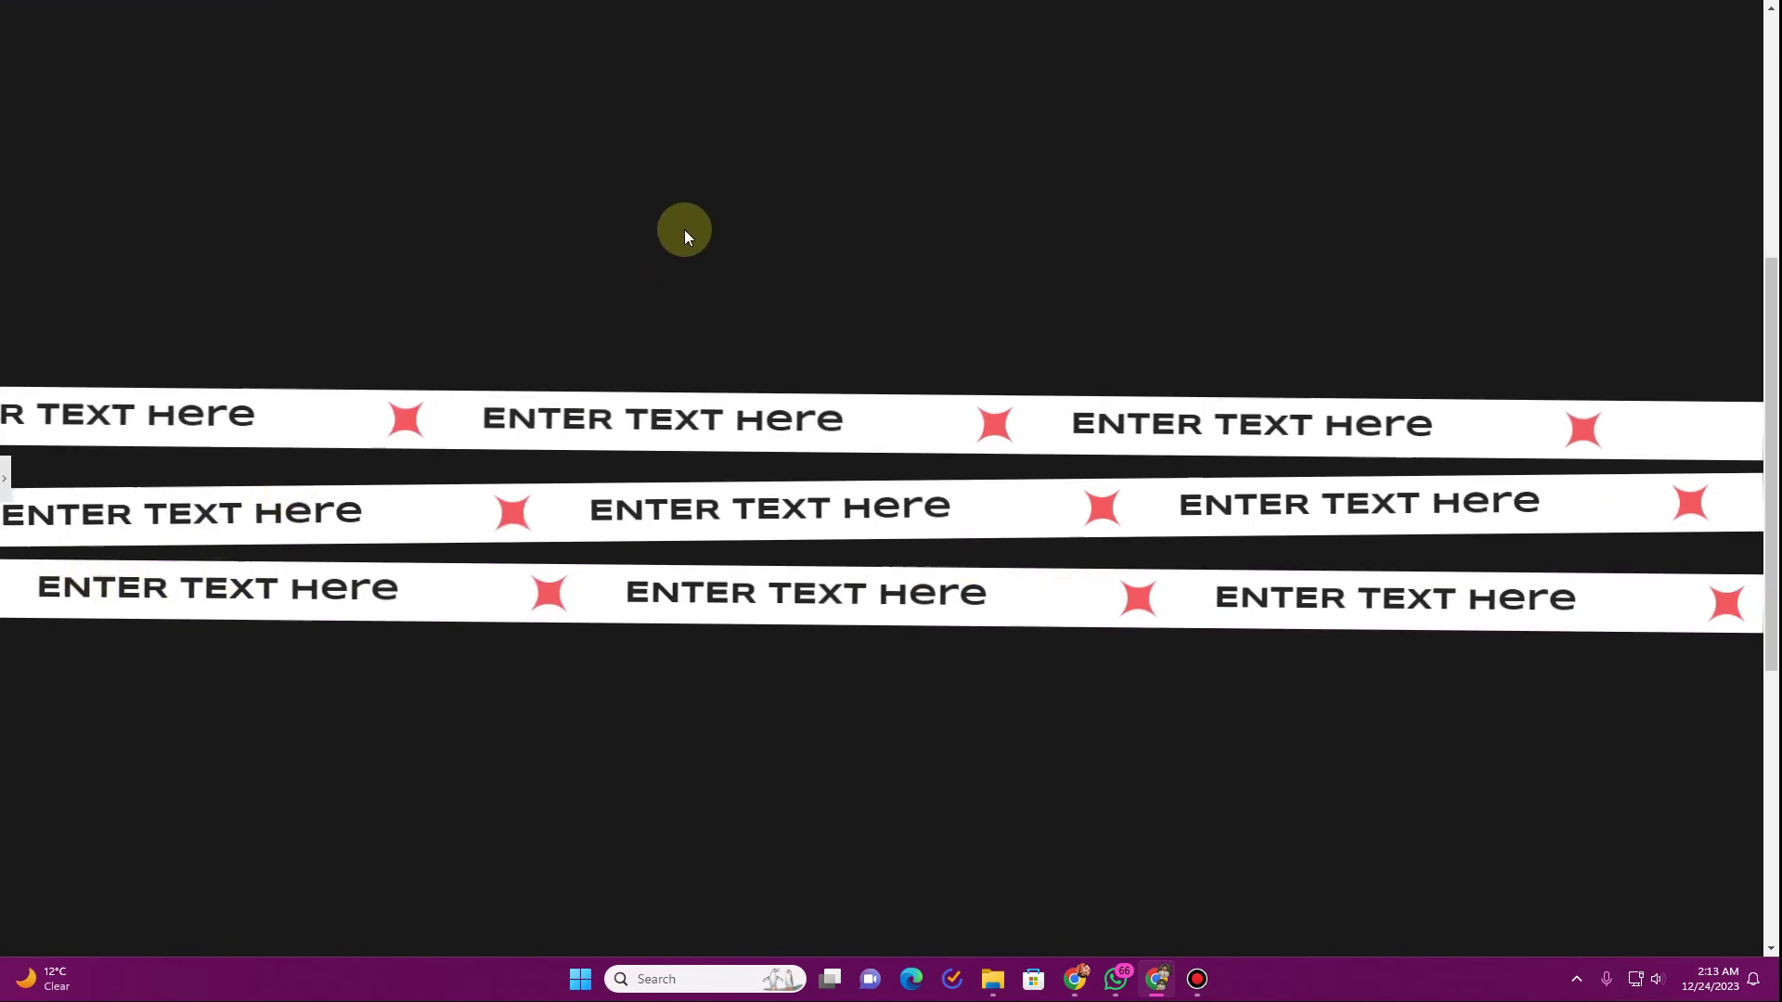
pyautogui.scroll(4, 686, 247)
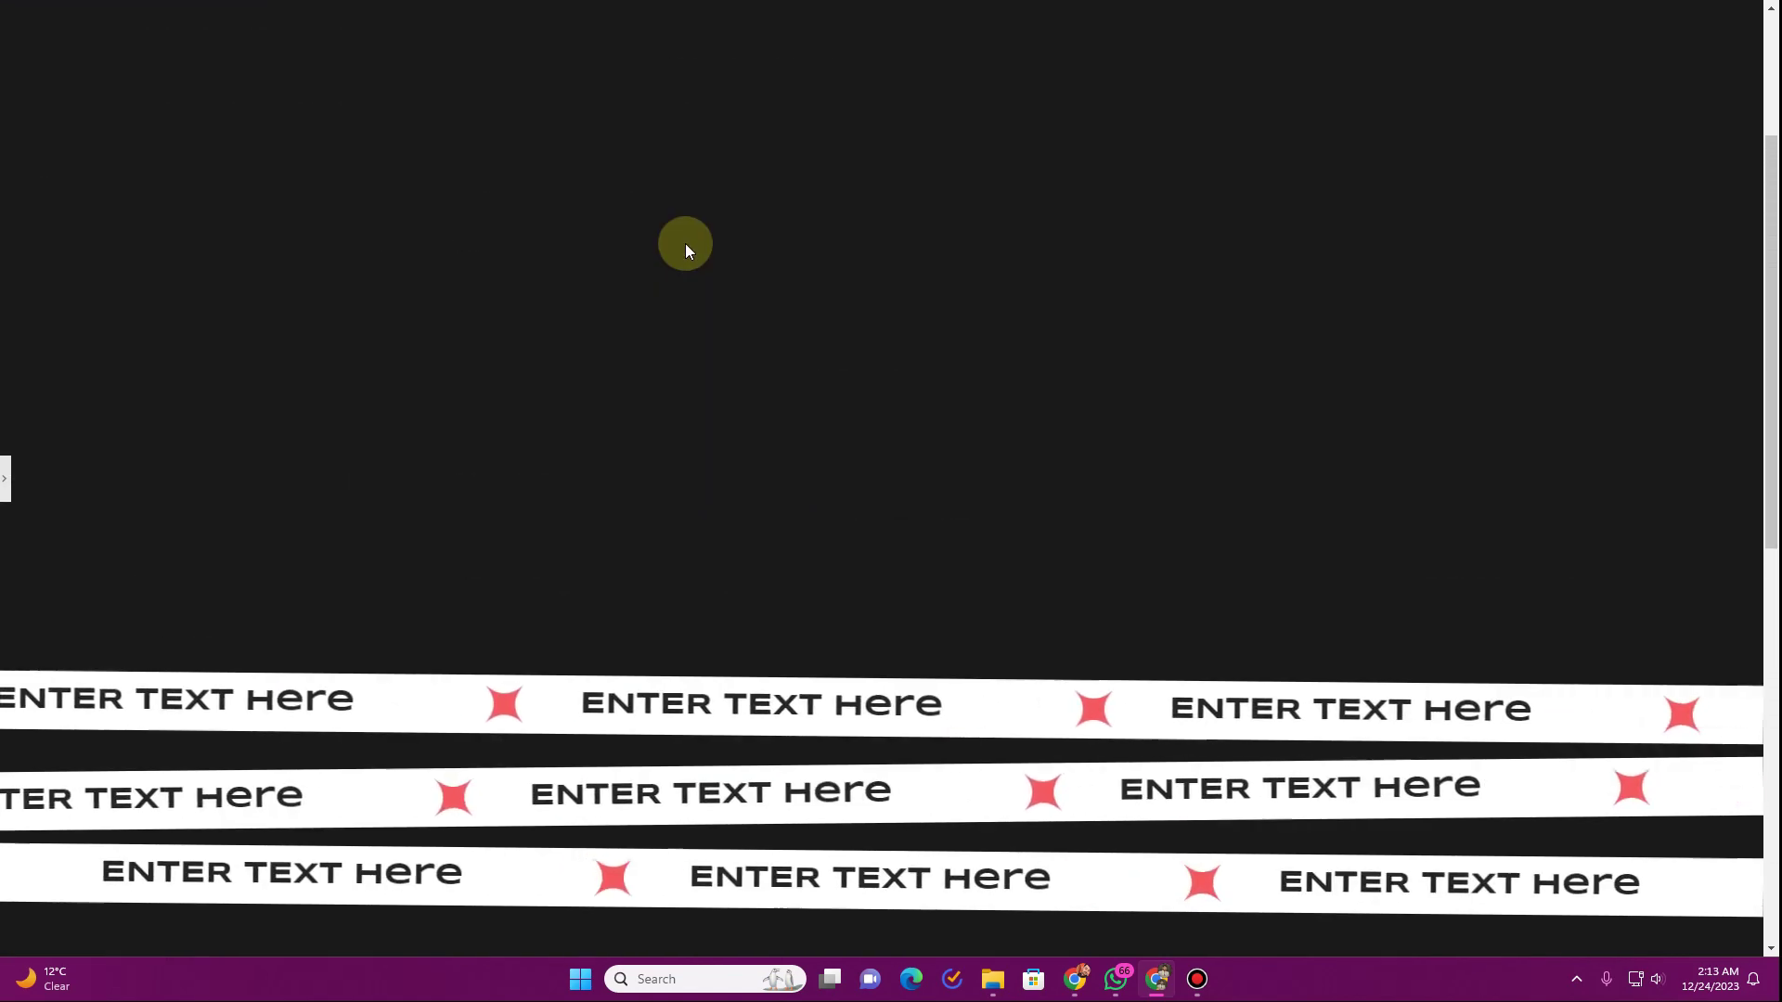
pyautogui.scroll(-4, 683, 254)
pyautogui.scroll(6, 682, 260)
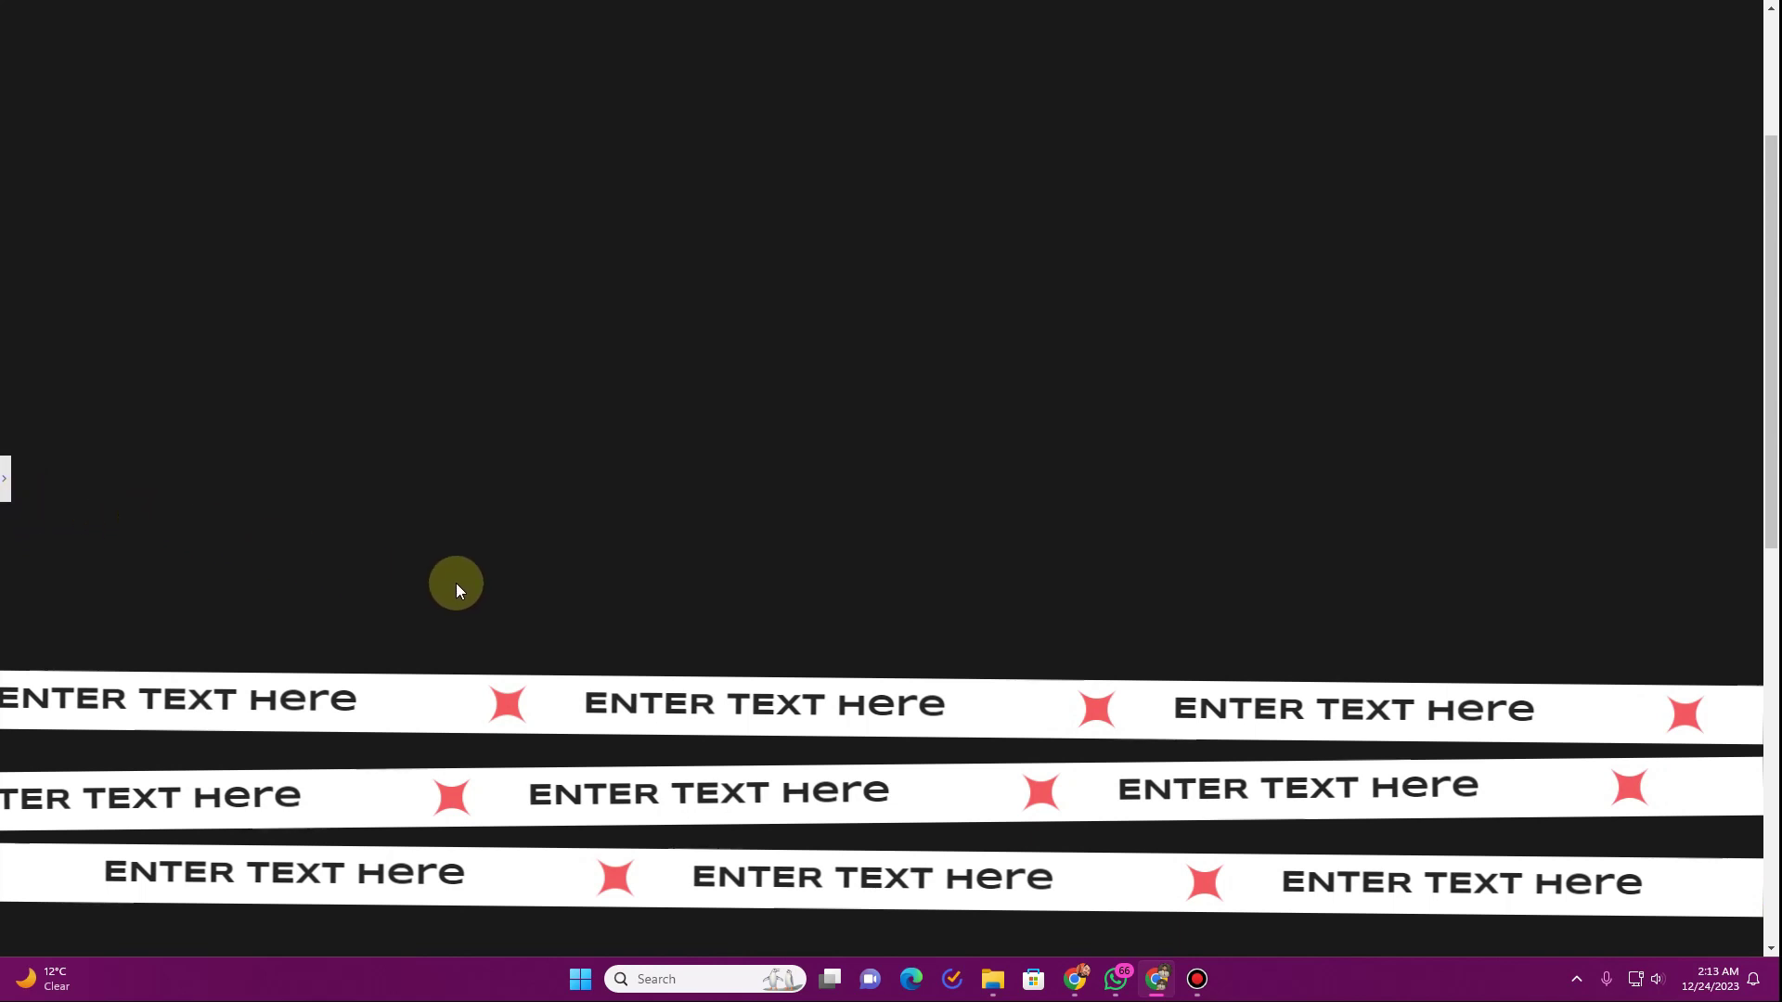
pyautogui.scroll(-5, 457, 585)
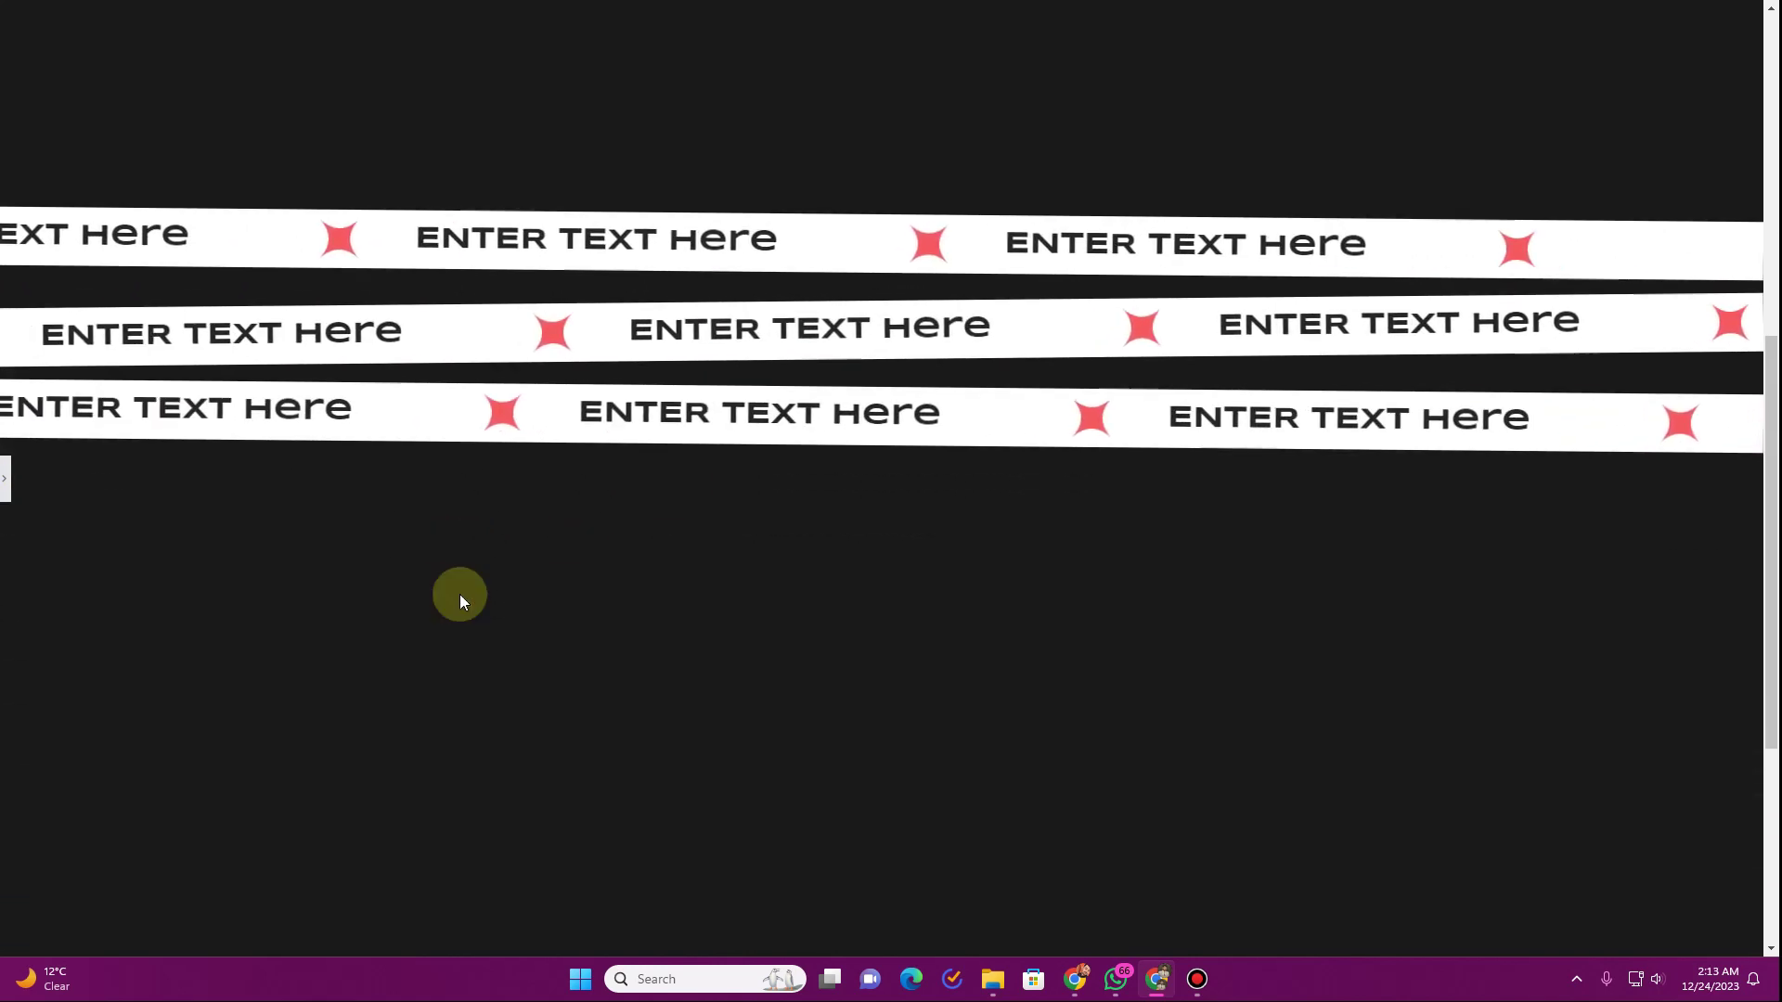
pyautogui.scroll(1, 460, 602)
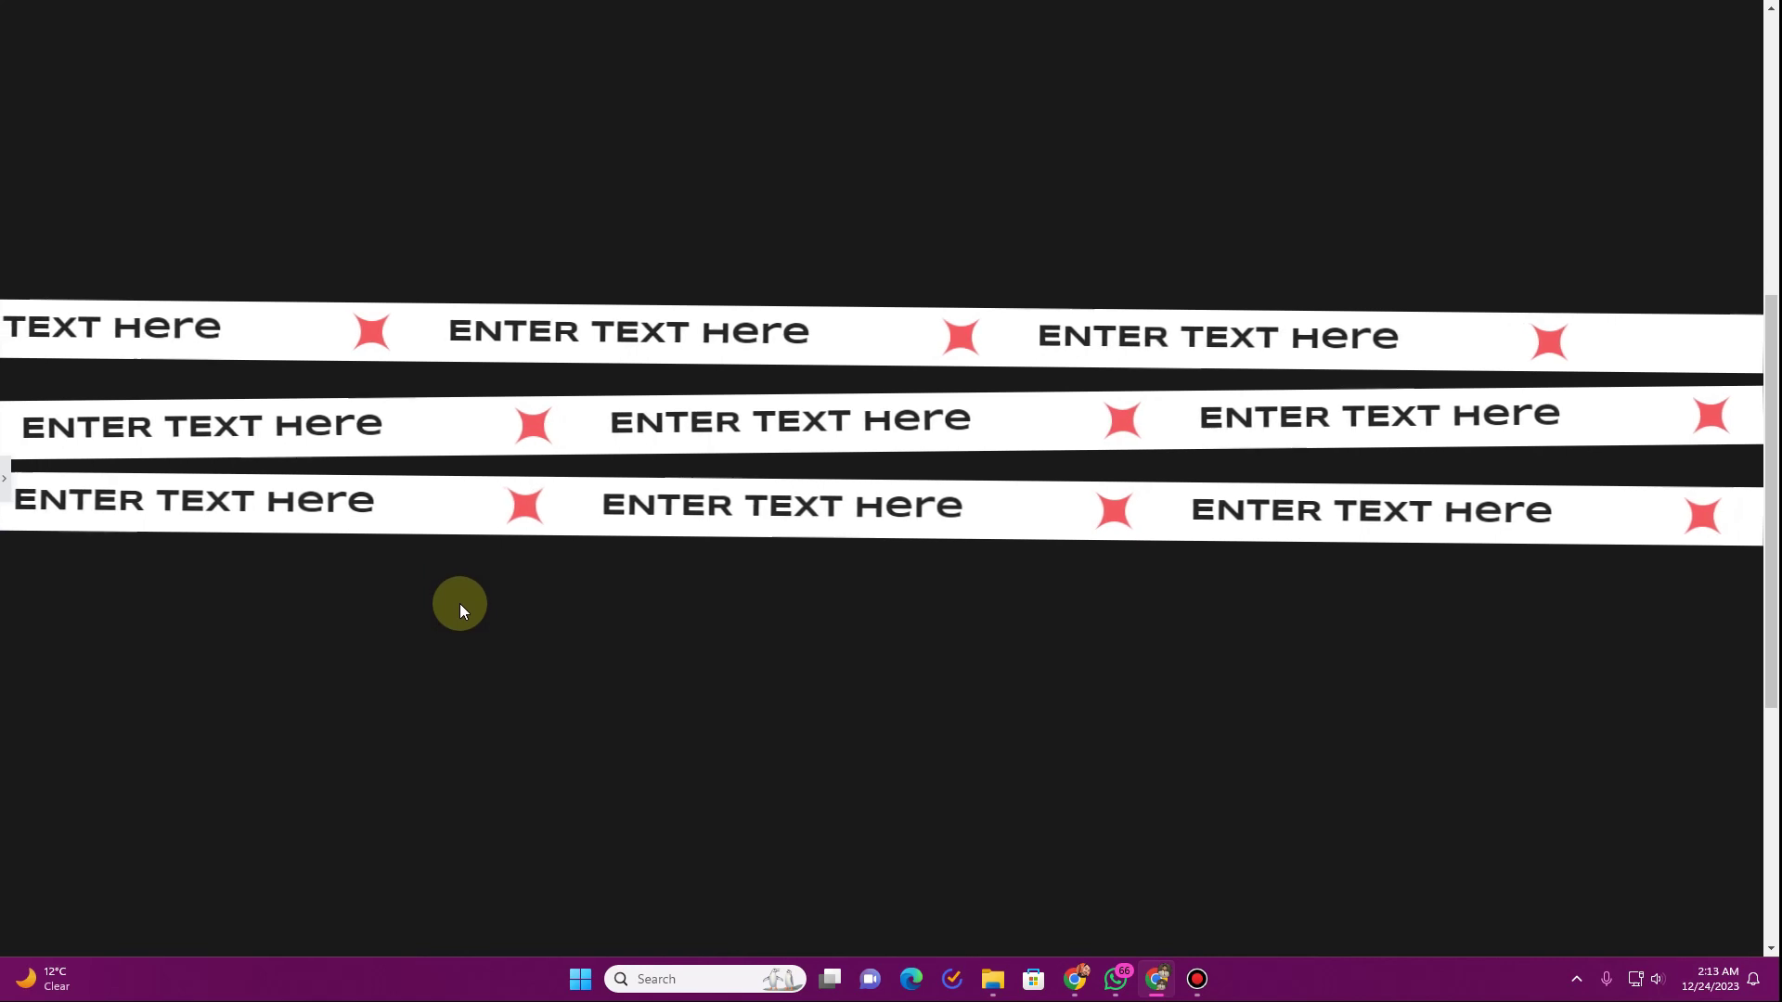
pyautogui.scroll(1, 459, 609)
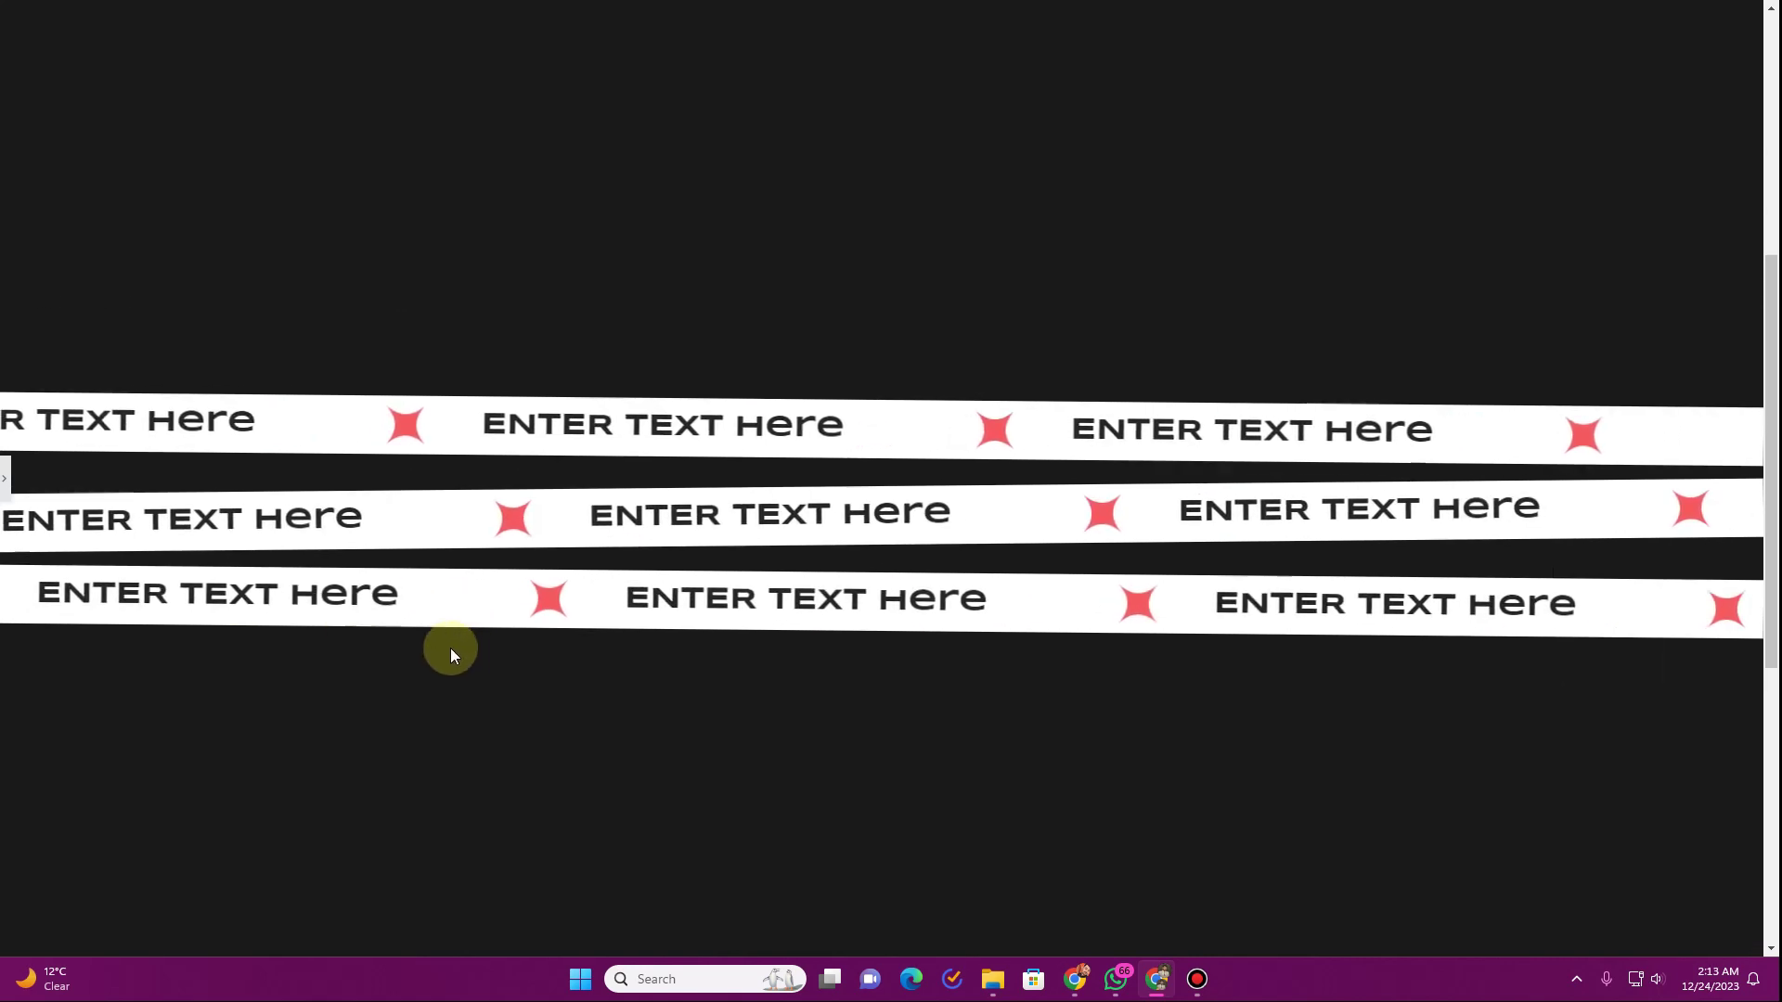